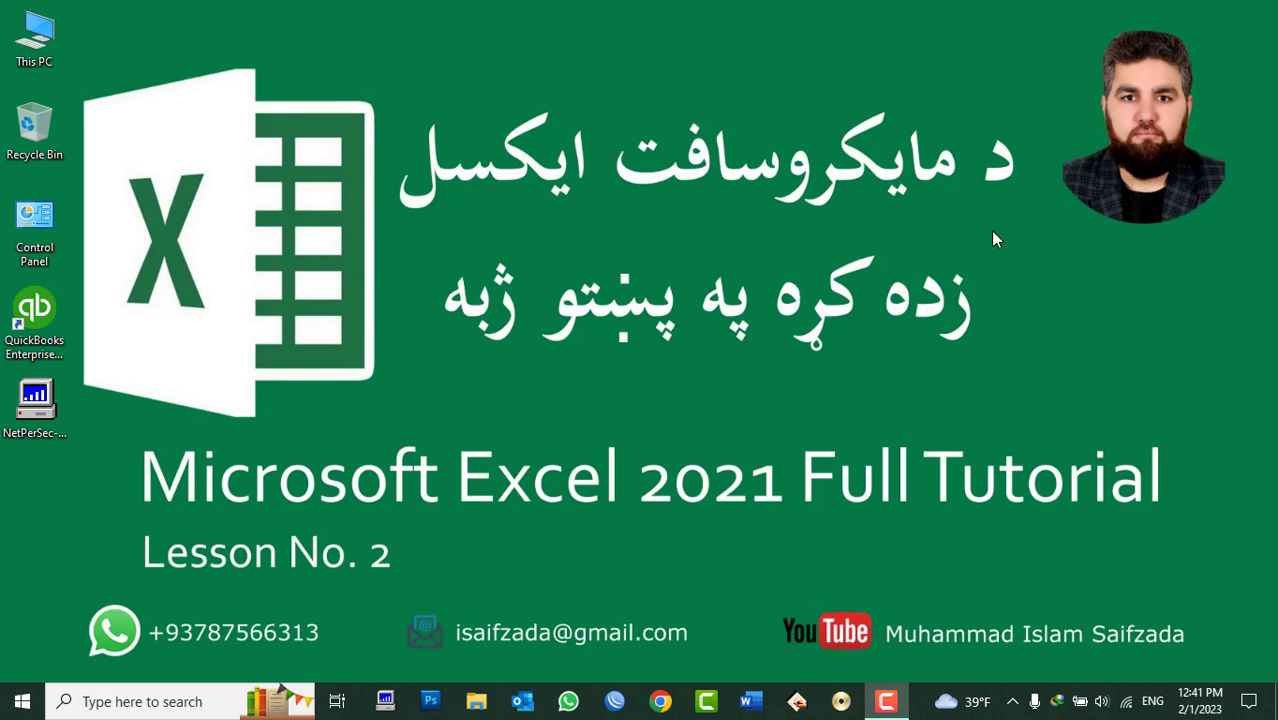
Launch Excel from the Run prompt with 'excel' and create blank workbook Book1.
key("super+r")
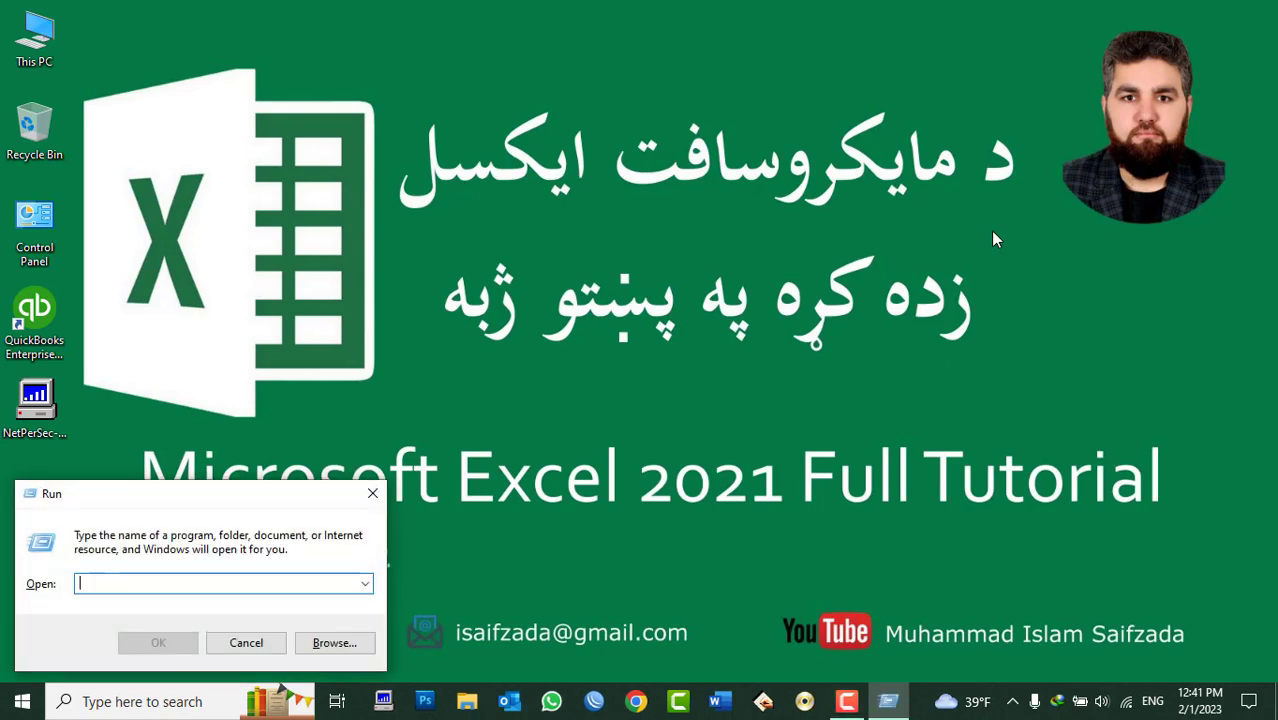
type("excel")
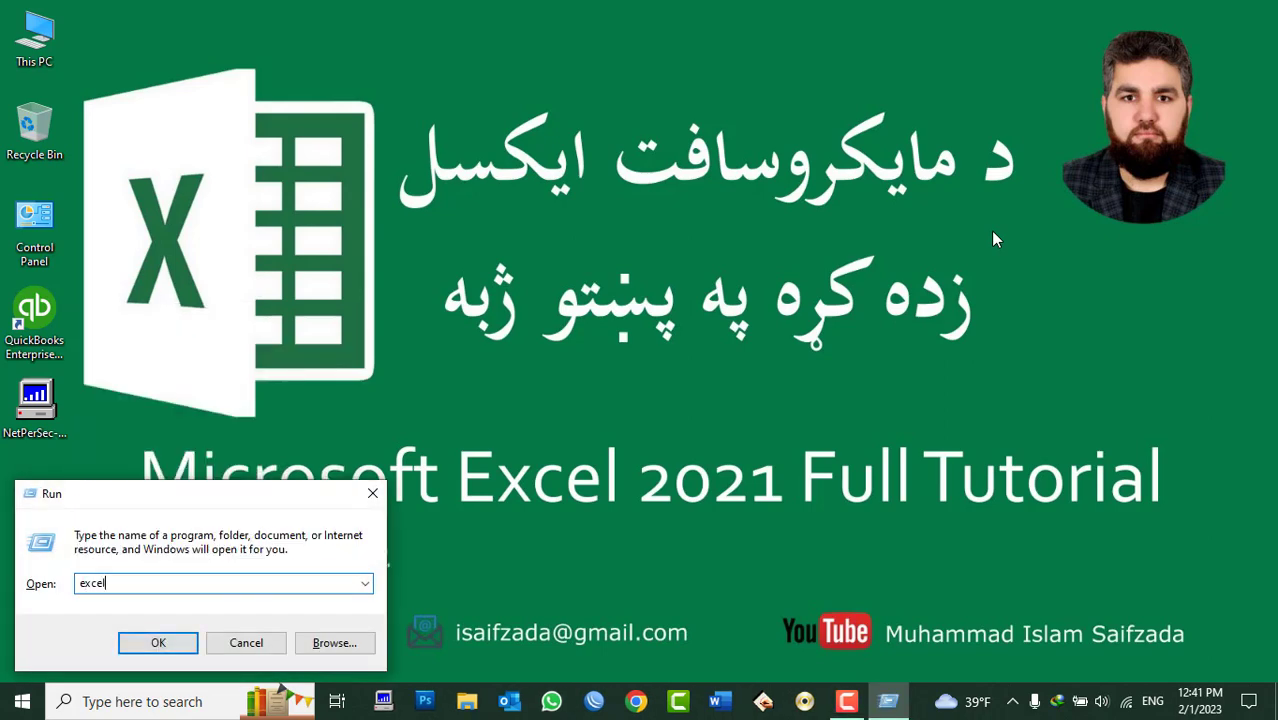
left_click(186, 645)
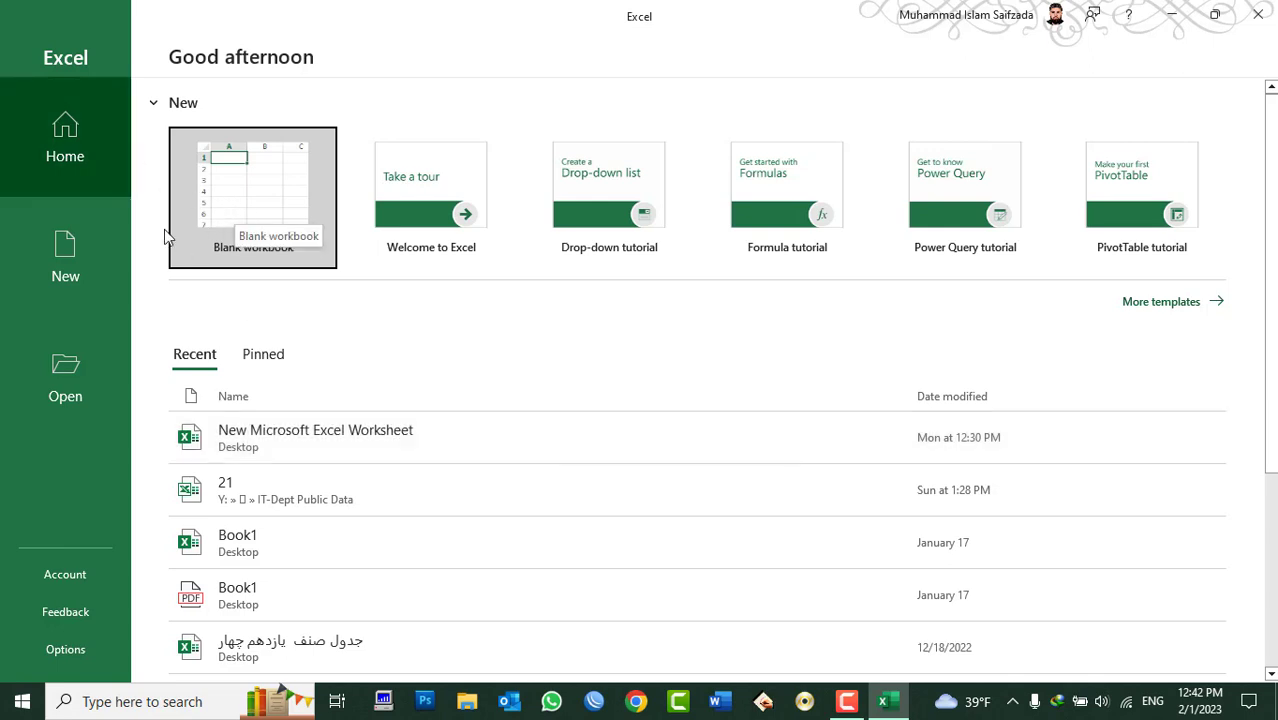
left_click(74, 264)
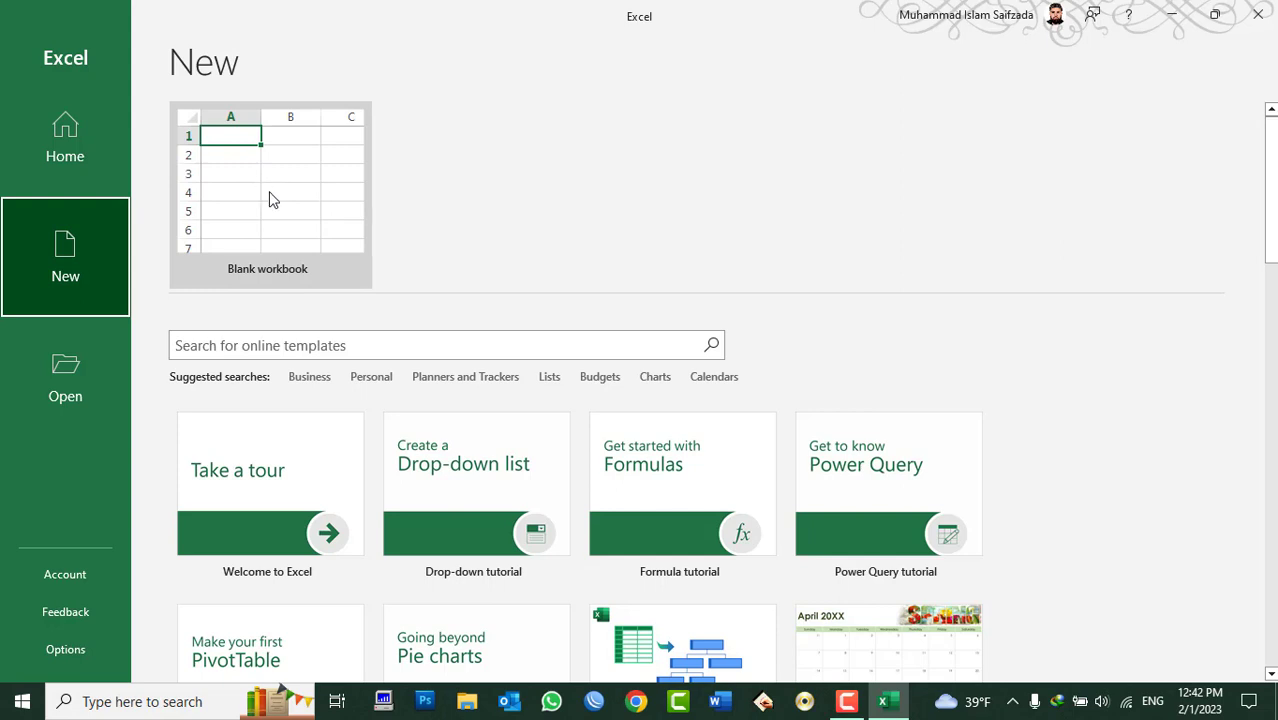
left_click(280, 207)
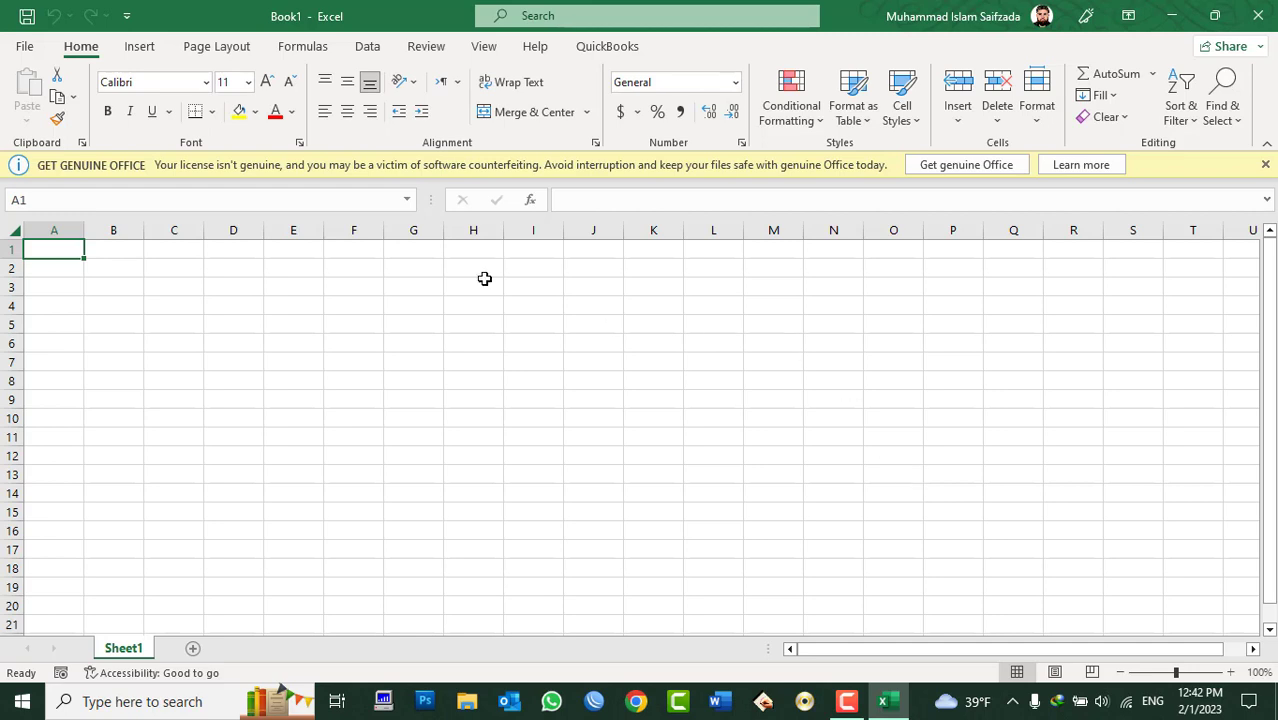
Create a second blank workbook from the File menu's New page.
left_click(25, 46)
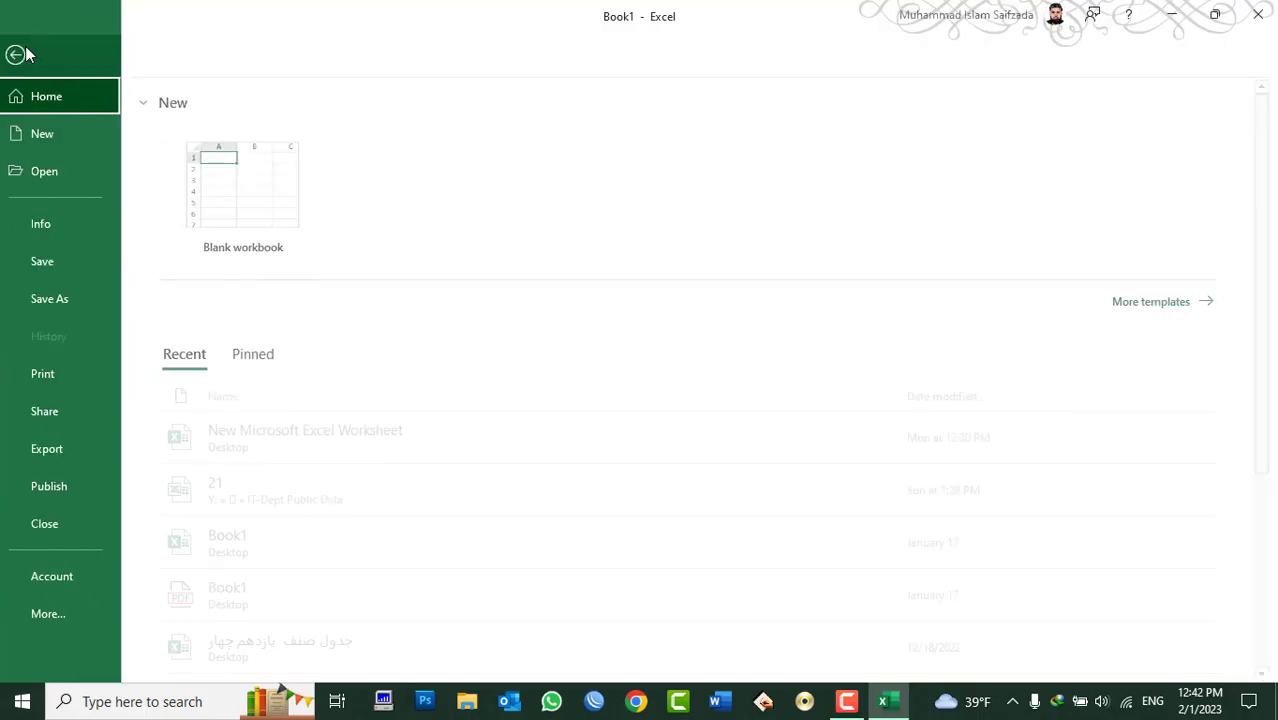
left_click(50, 130)
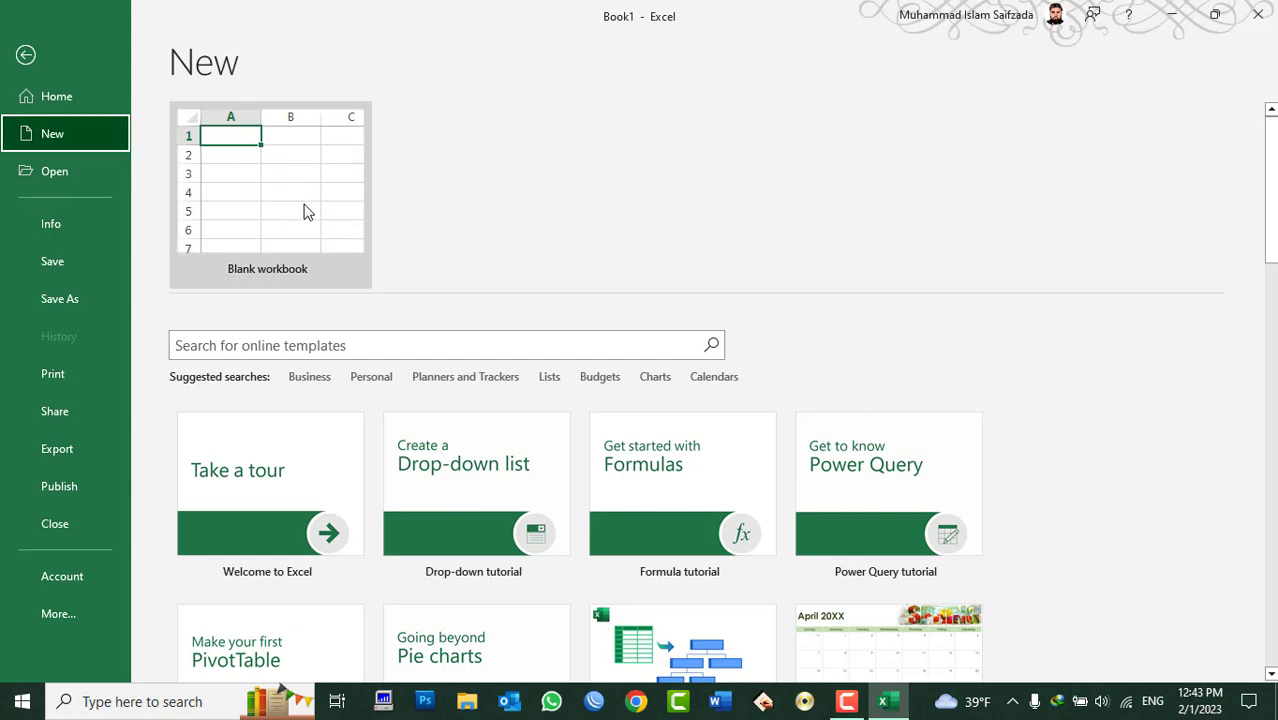
left_click(306, 210)
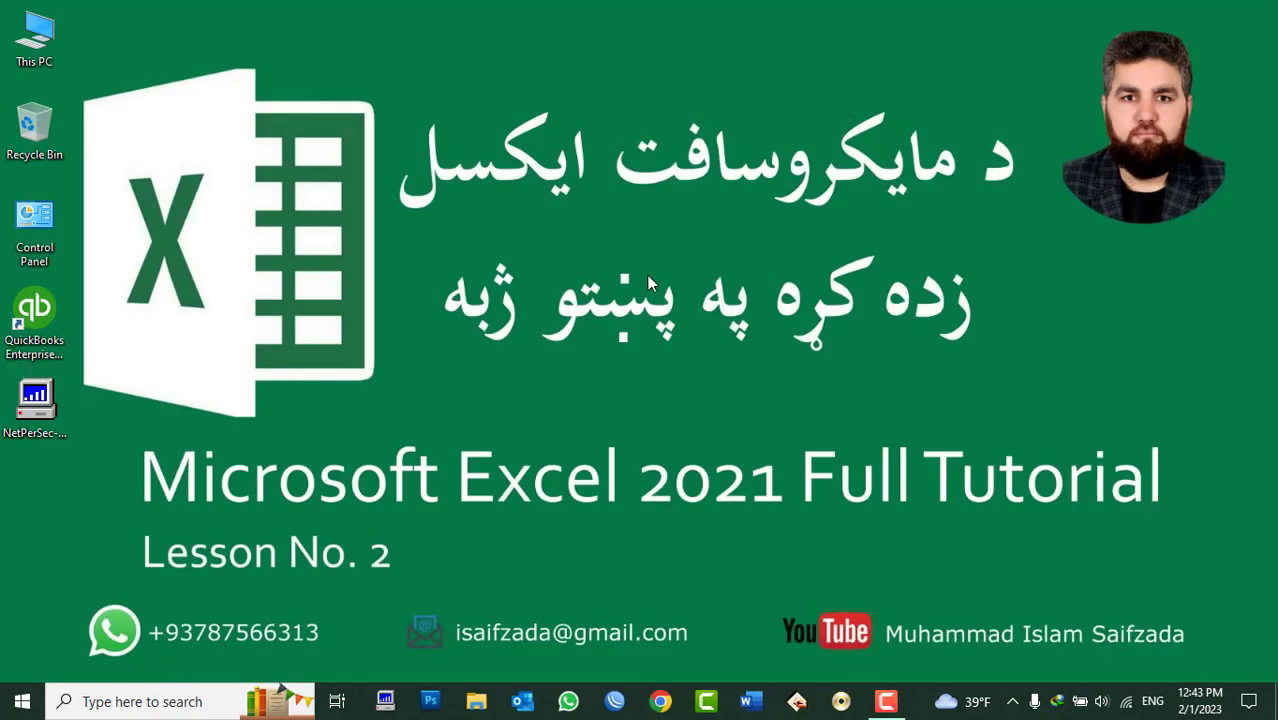
Relaunch Excel from the Run prompt and go to the New templates page.
key("super+r")
type("exc")
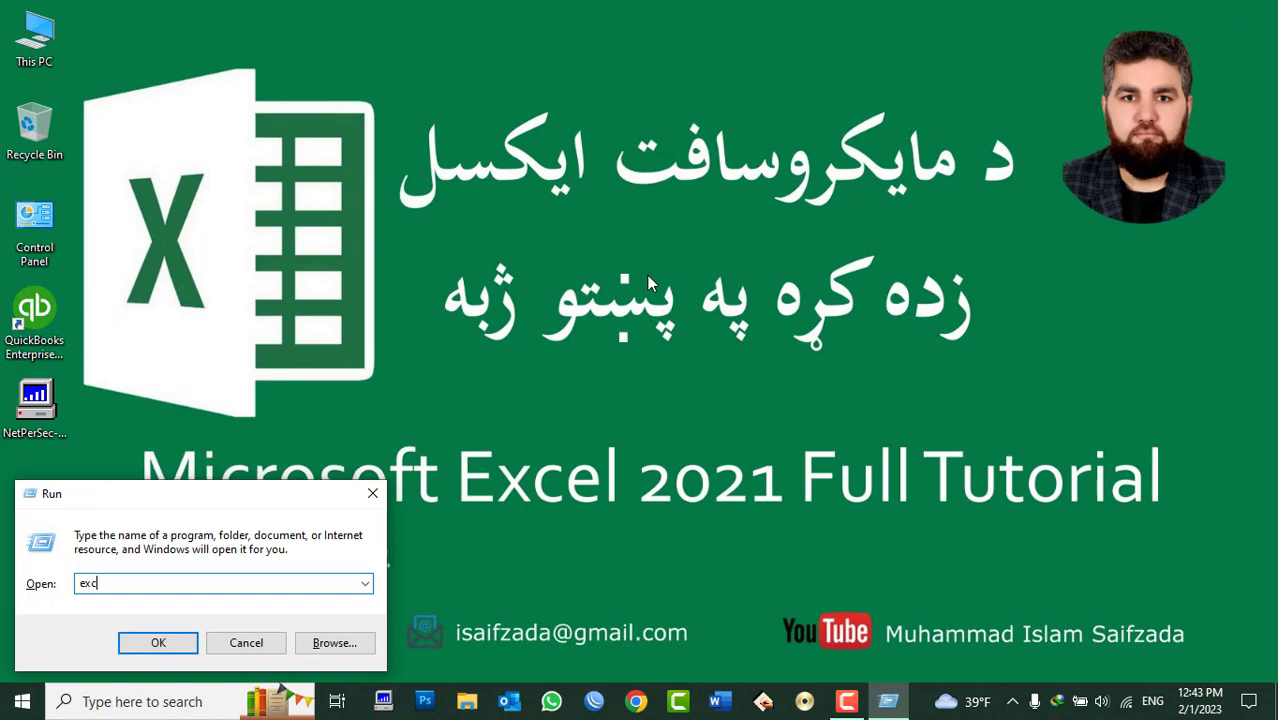
type("el")
key("Return")
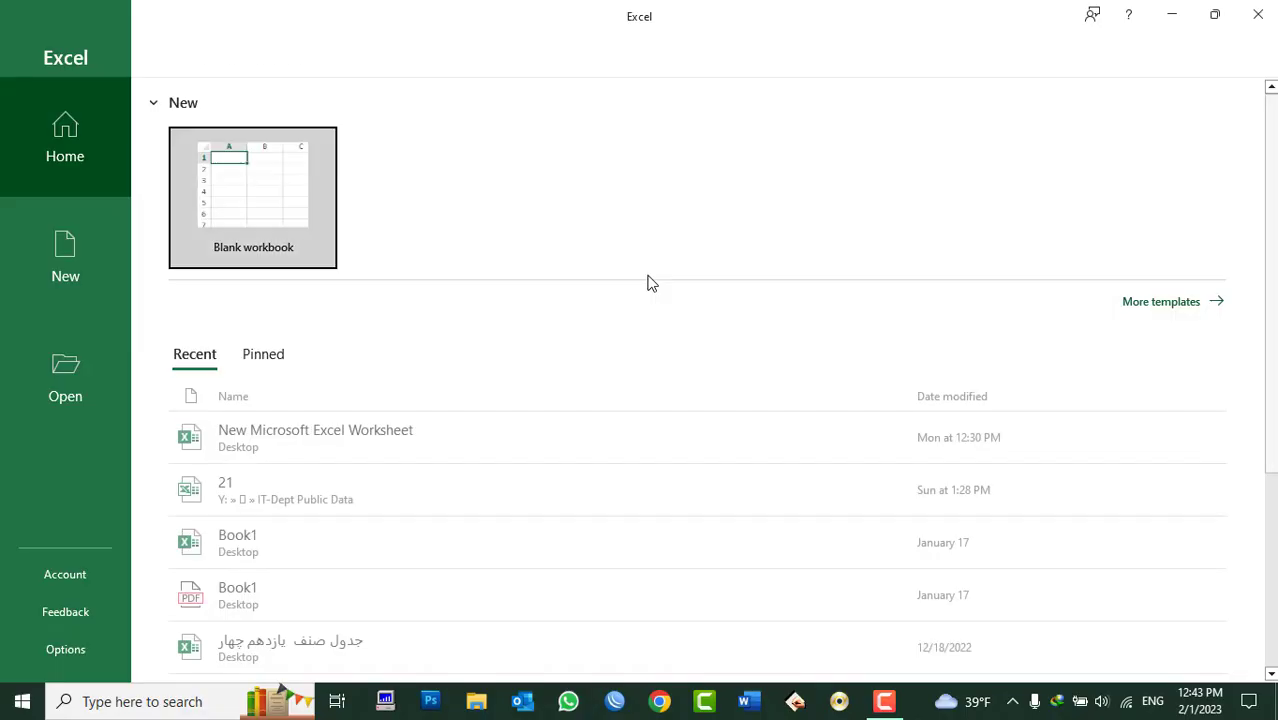
left_click(67, 268)
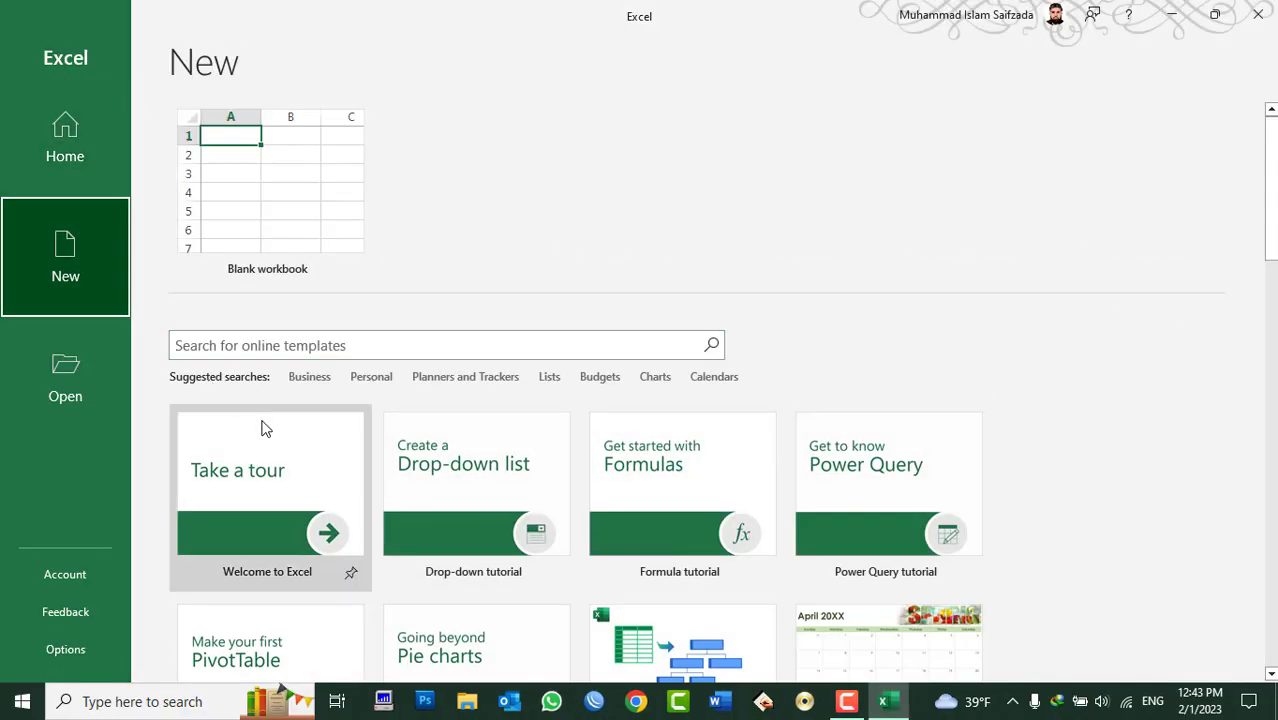
Scroll the template gallery down to Simple invoice, Home inventory and Daily work schedule.
scroll(551, 485, "down", 3)
scroll(548, 345, "up", 1)
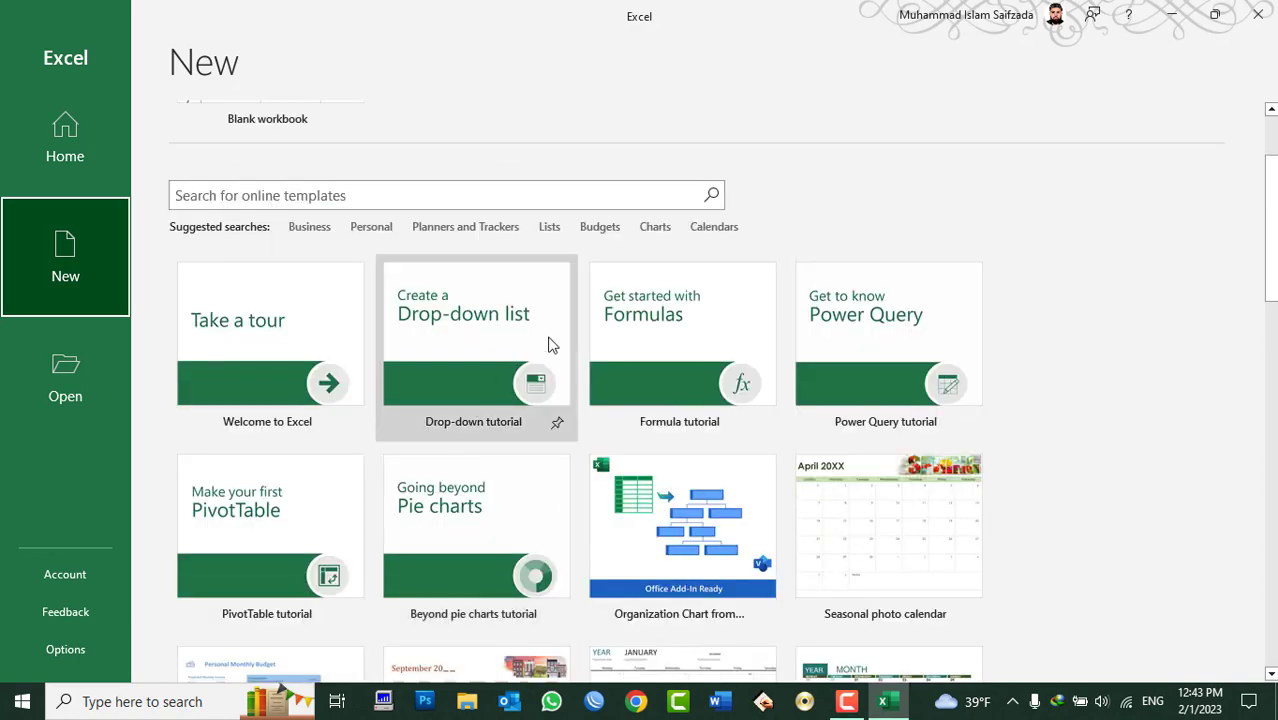
scroll(575, 395, "up", 2)
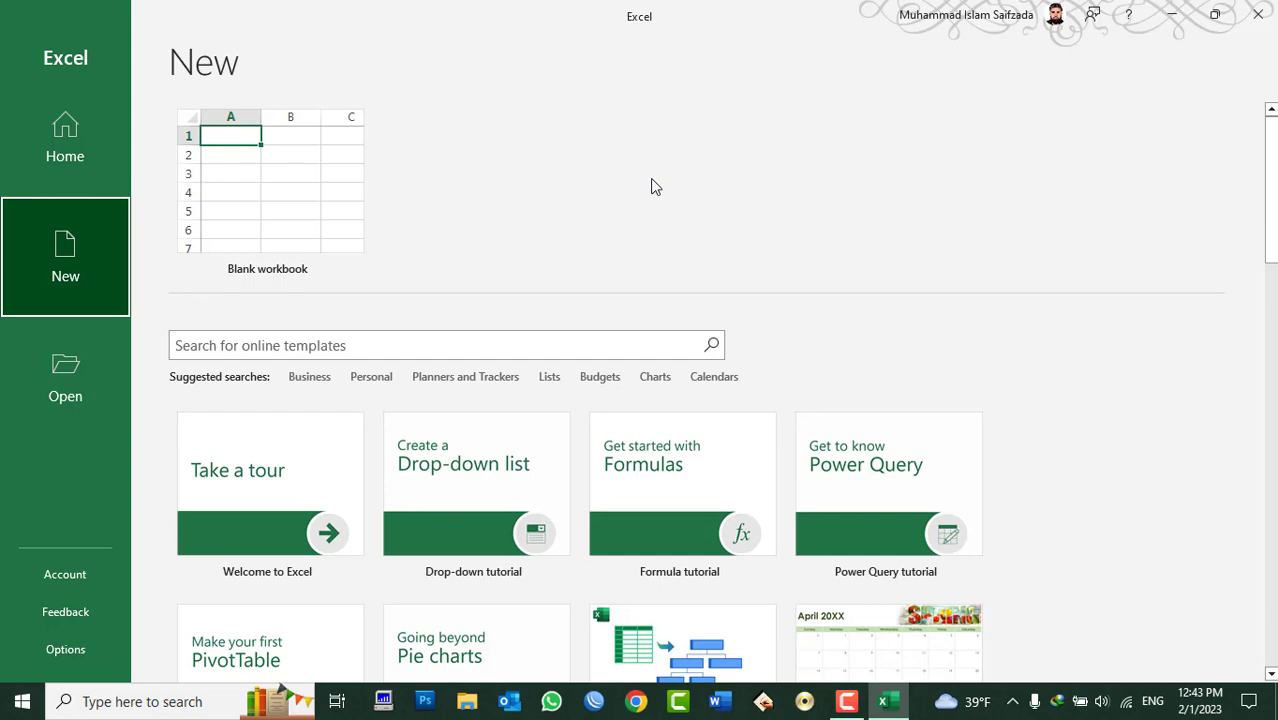
scroll(458, 527, "down", 3)
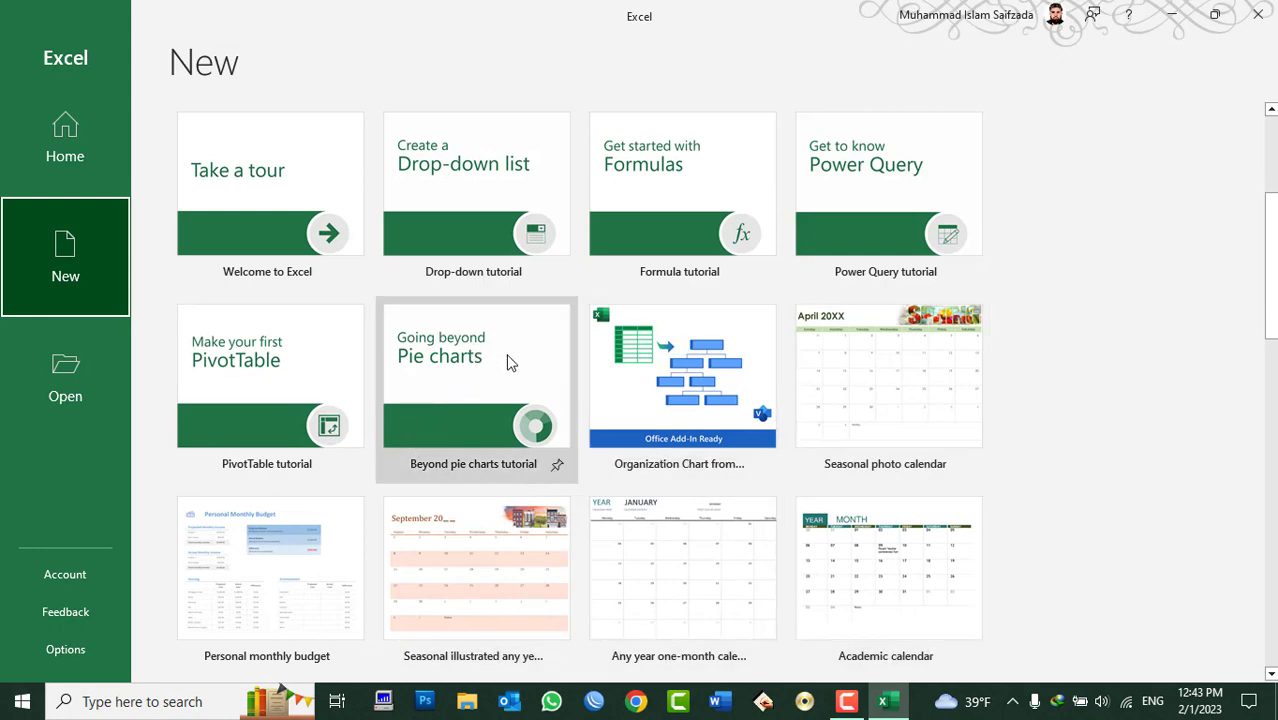
mouse_move(476, 390)
scroll(578, 428, "down", 1)
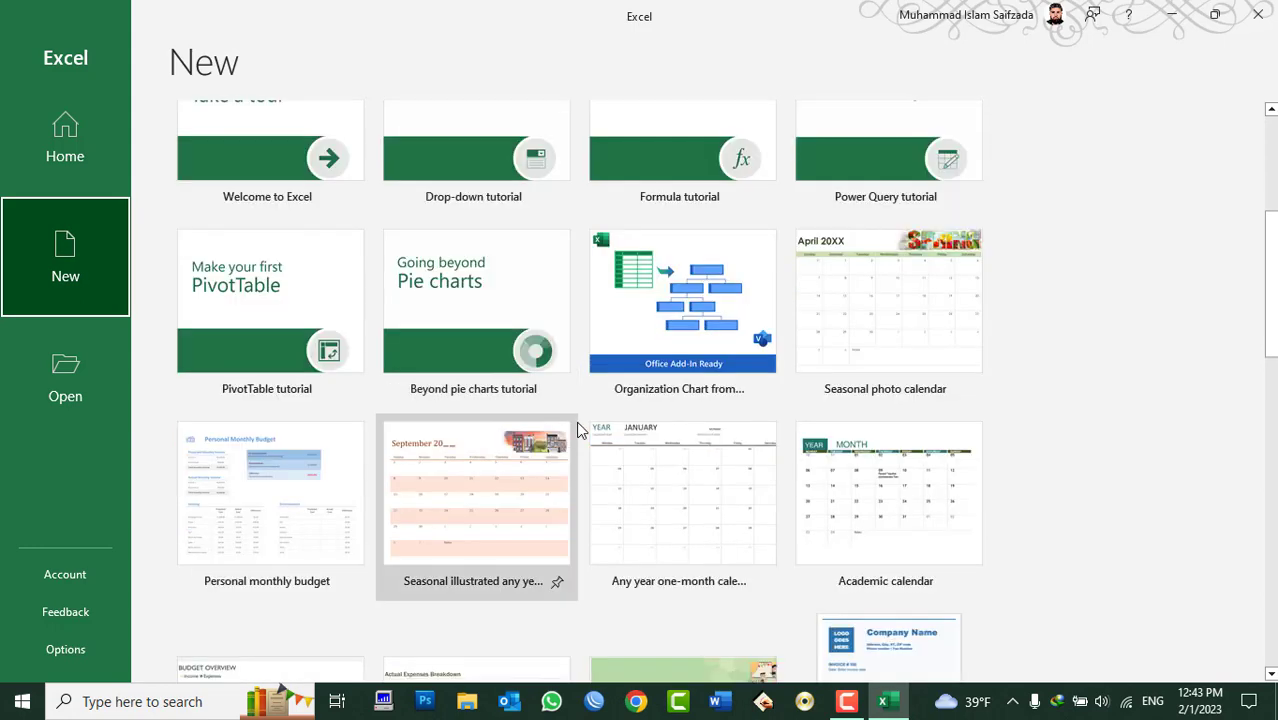
scroll(578, 428, "down", 2)
scroll(576, 421, "down", 3)
scroll(576, 421, "down", 3)
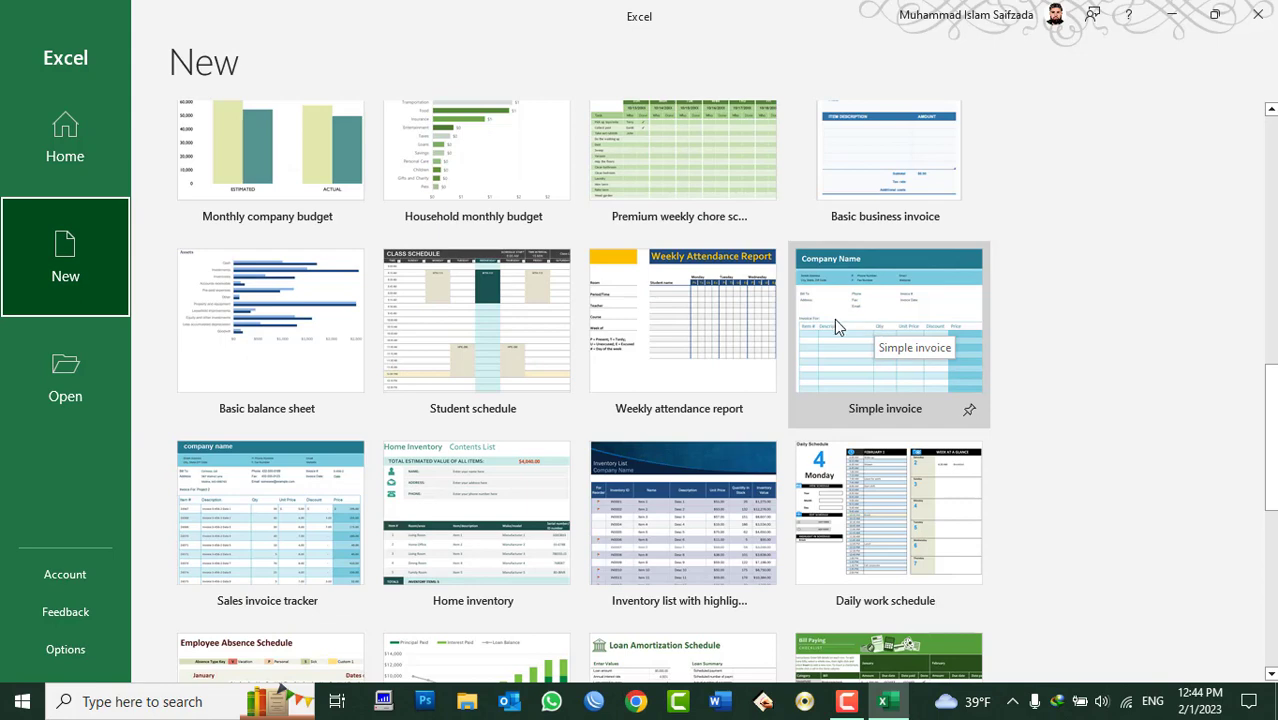
Create a Simple invoice workbook and change its Company Name title to 'Intercontinental Hotel Kabul'.
left_click(909, 357)
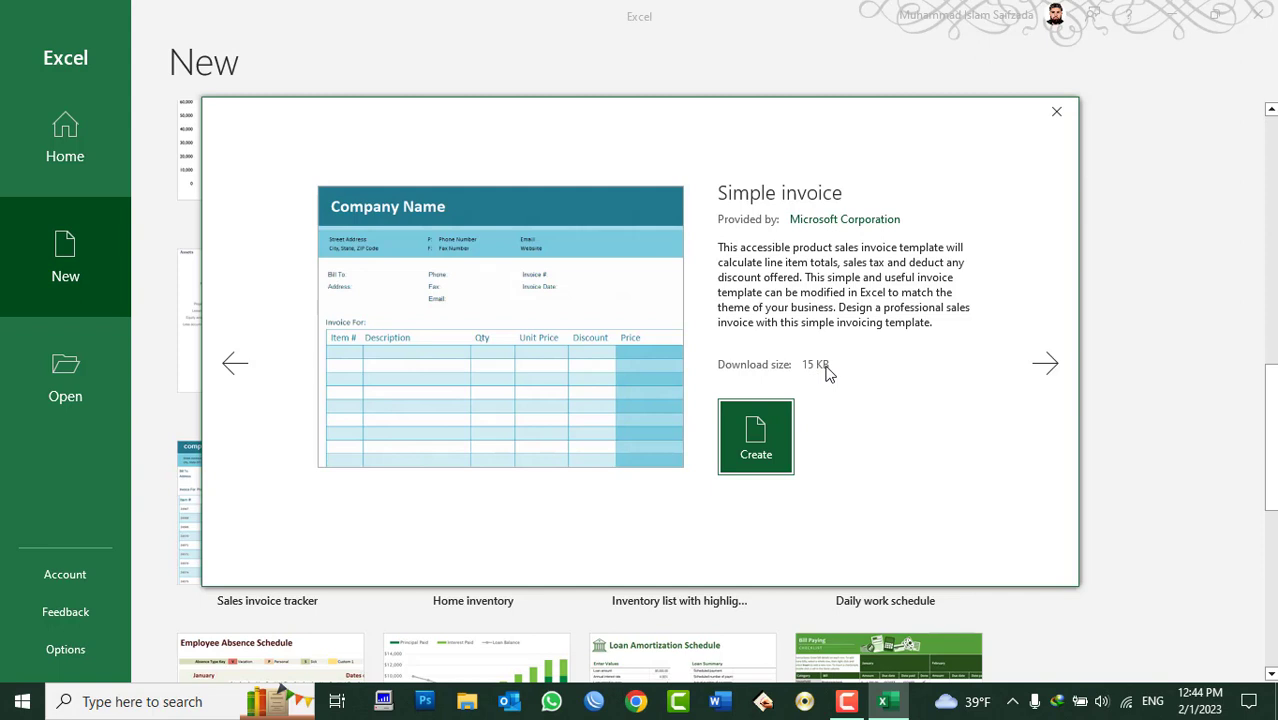
left_click(756, 448)
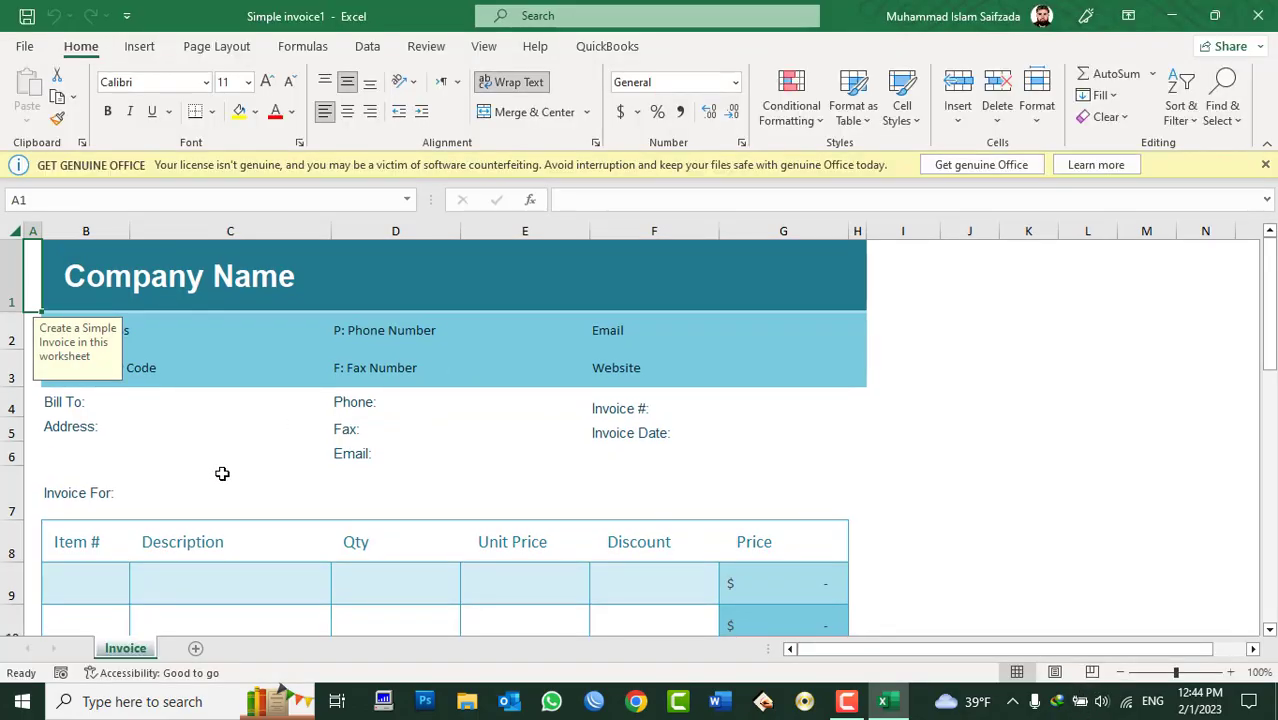
left_click(162, 274)
double_click(162, 274)
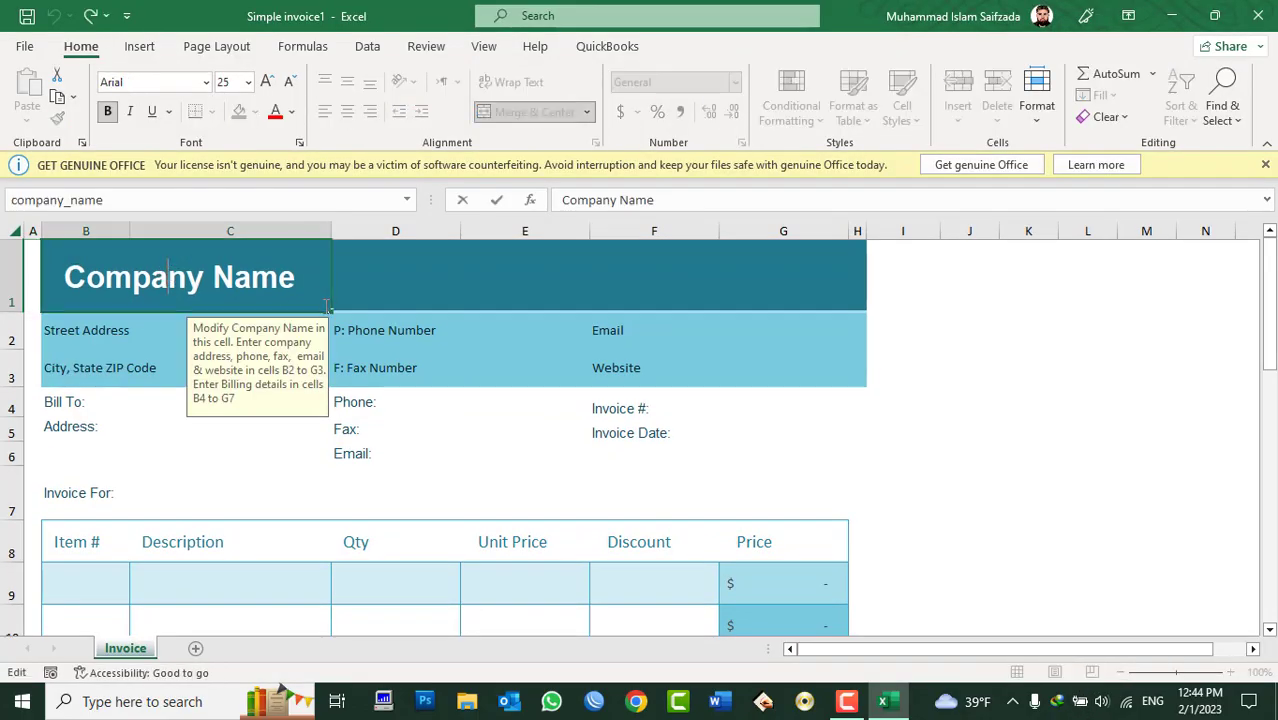
left_click_drag(300, 280, 60, 280)
type("I")
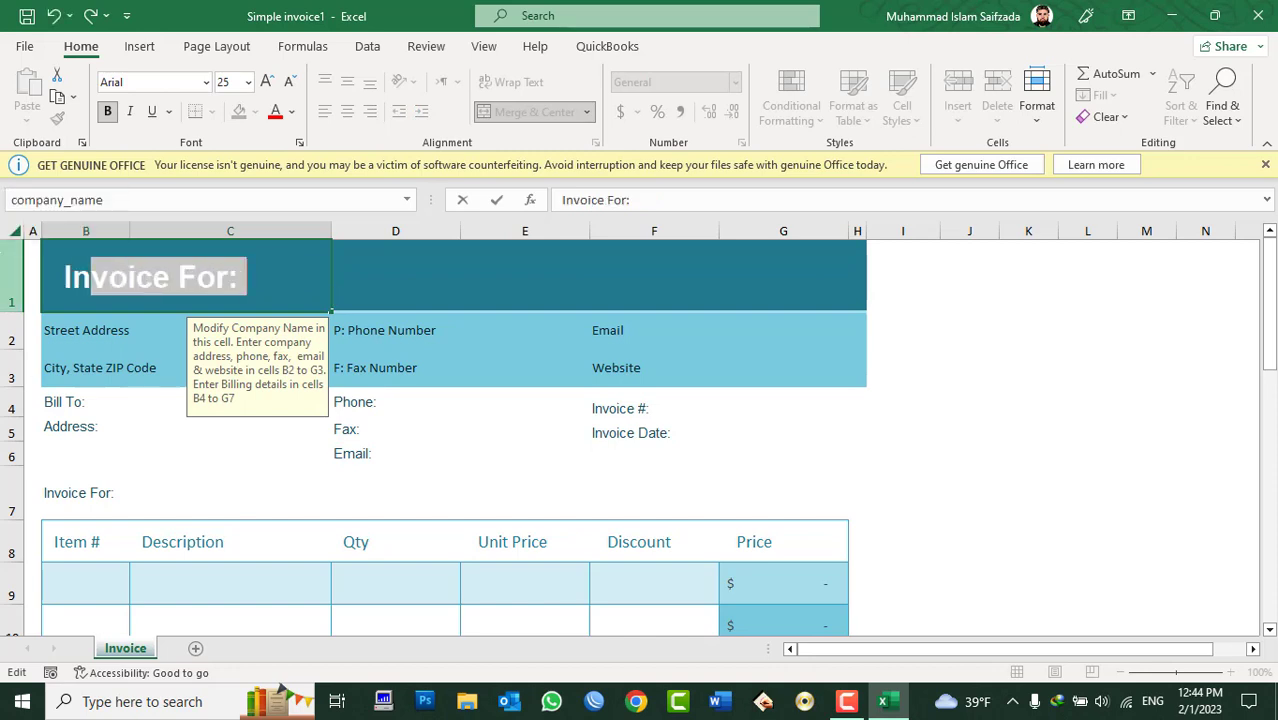
type("ntercontinenta")
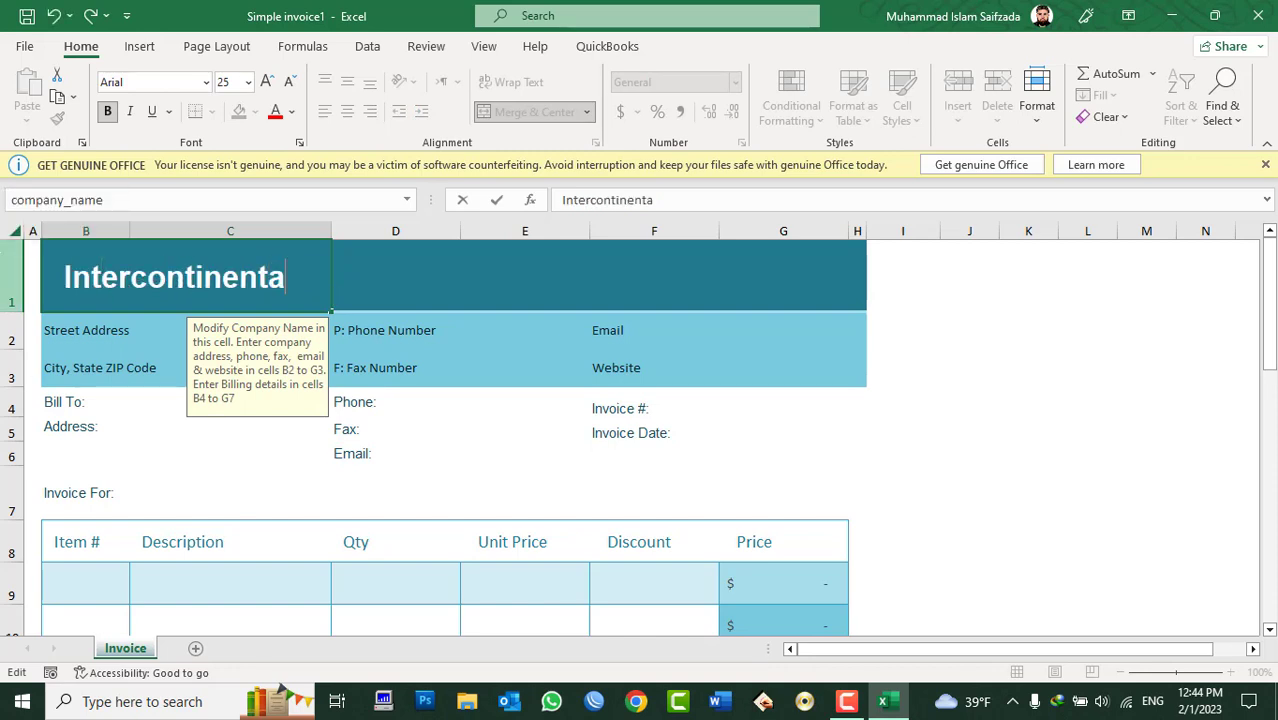
type("l Hotel Kabul")
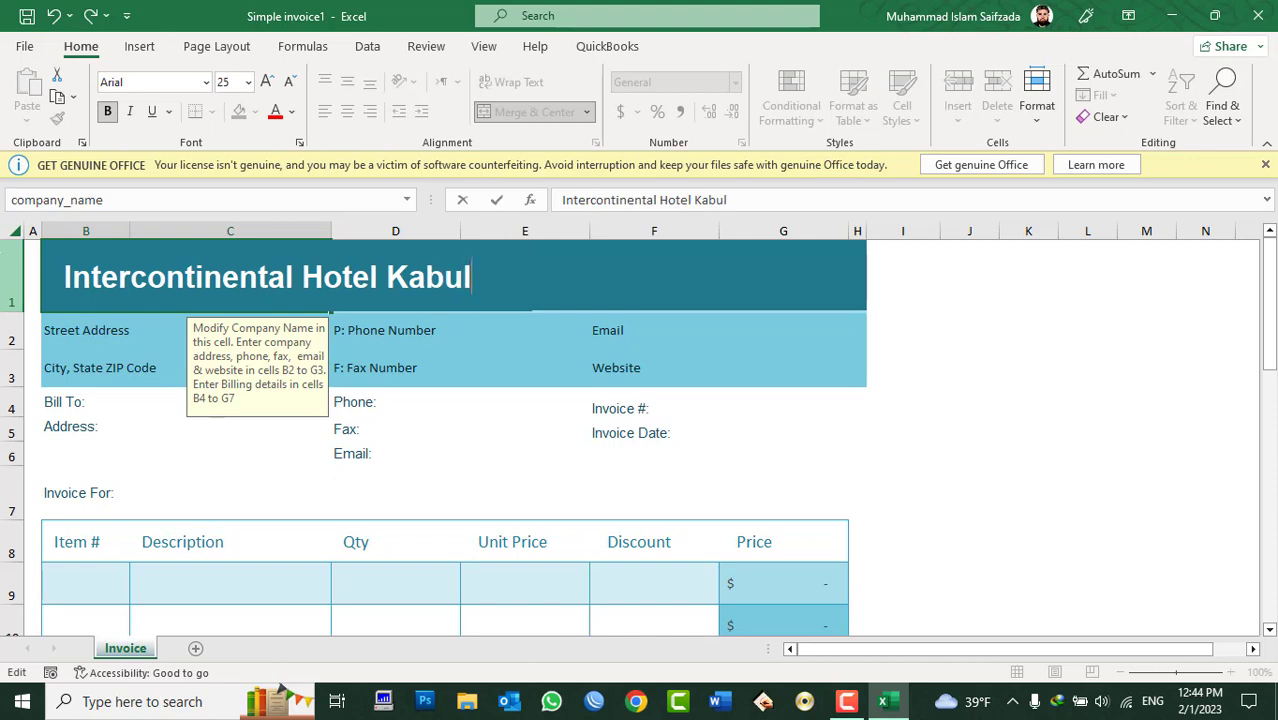
key("Return")
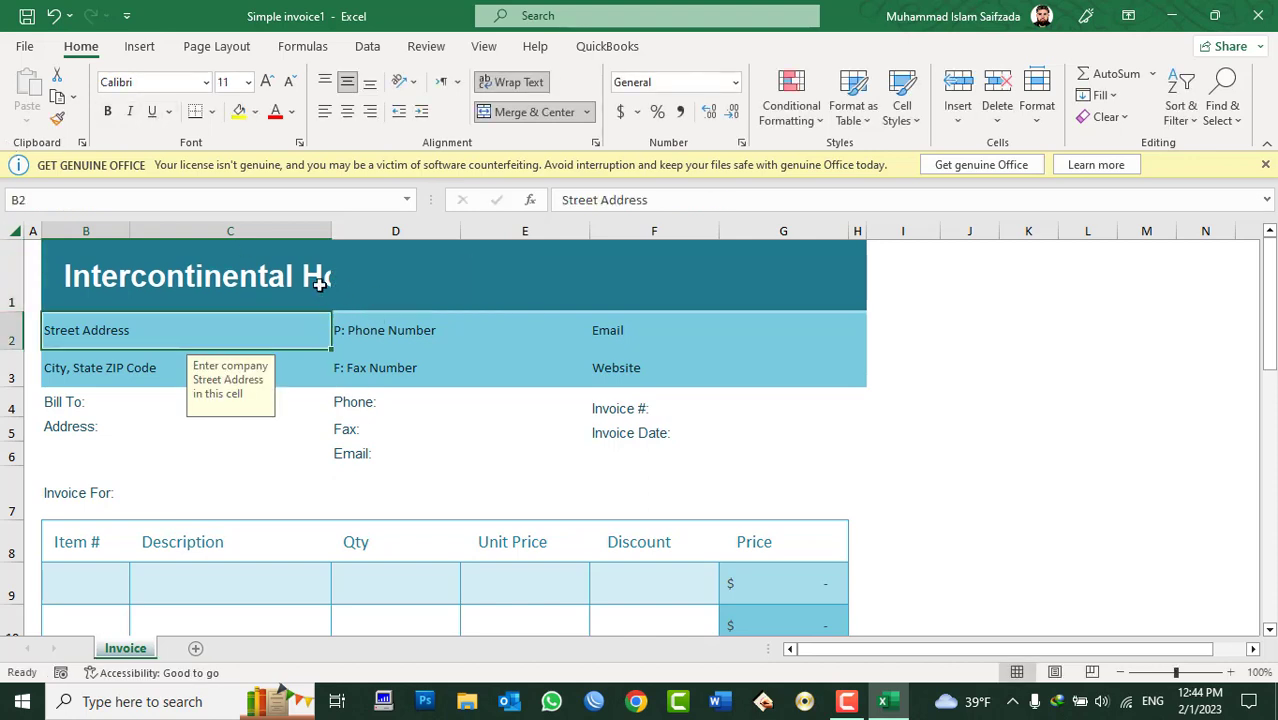
Merge and centre the hotel name across title cells B1 to E1.
left_click(305, 280)
left_click_drag(466, 270, 222, 295)
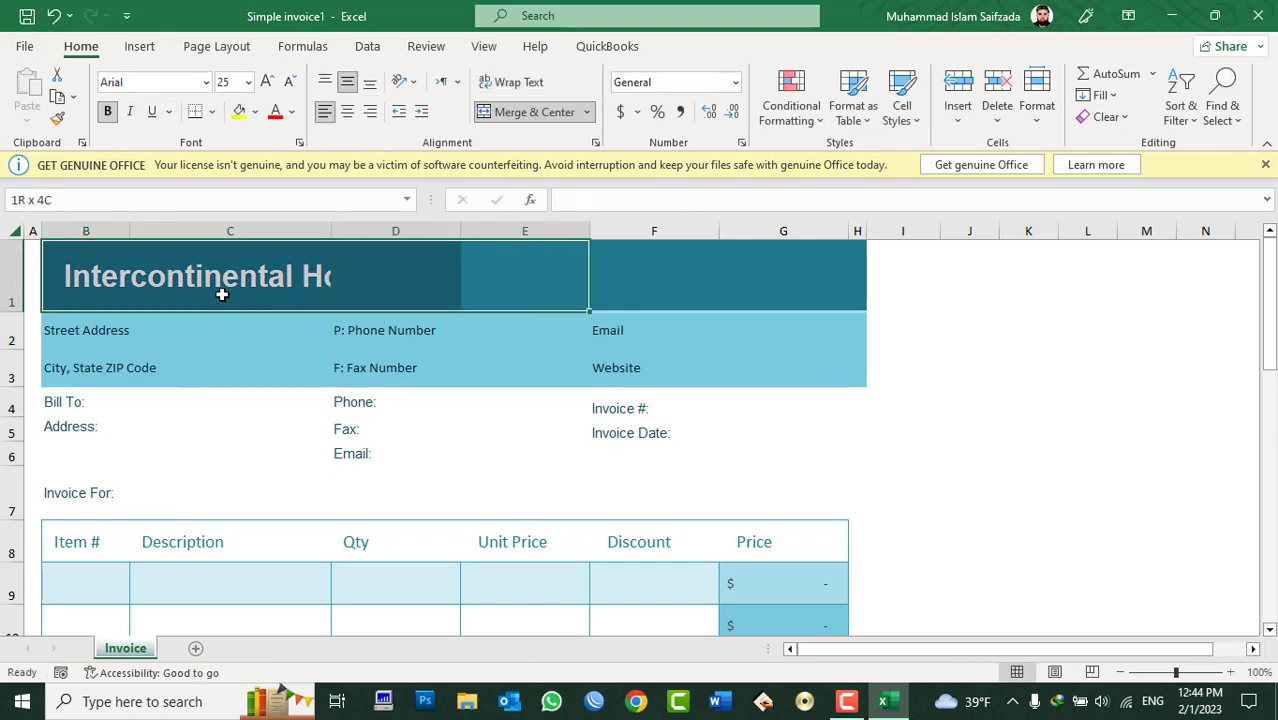
left_click(518, 113)
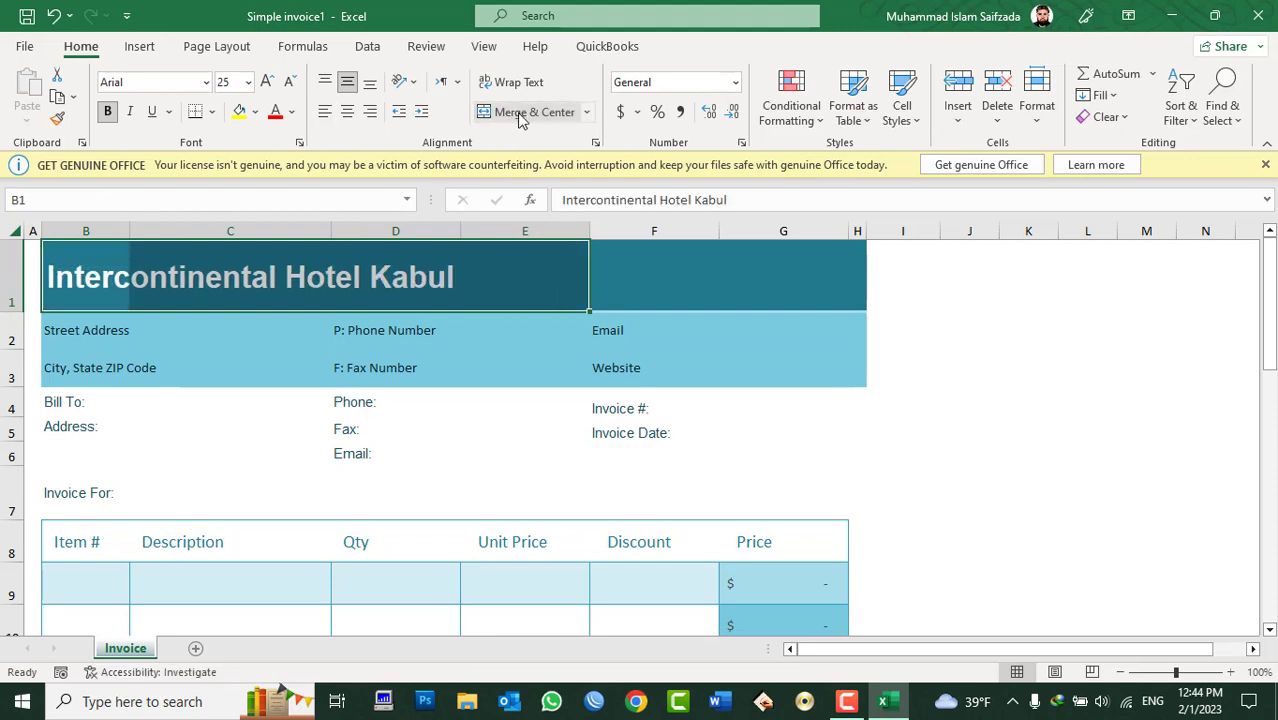
left_click(515, 117)
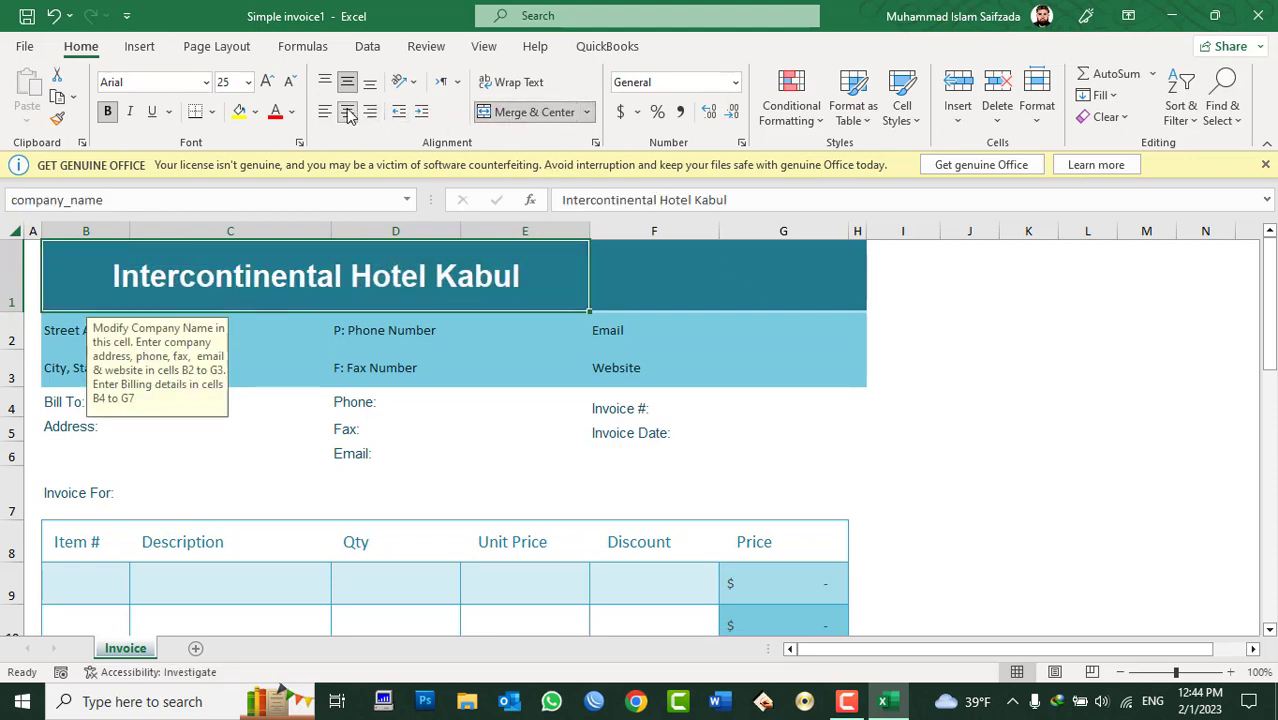
Close the Simple invoice1 workbook without saving the changes.
left_click(887, 392)
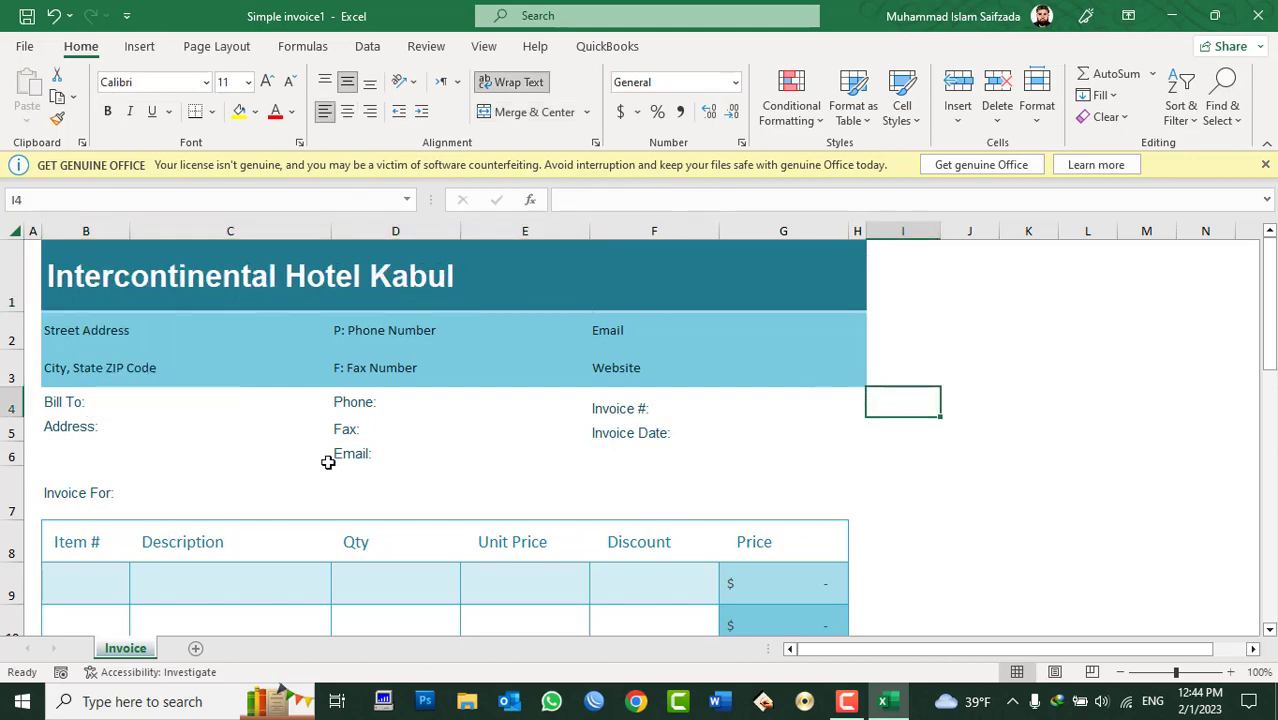
scroll(326, 463, "down", 2)
scroll(326, 463, "down", 2)
scroll(325, 462, "down", 2)
scroll(325, 462, "up", 6)
left_click(1257, 16)
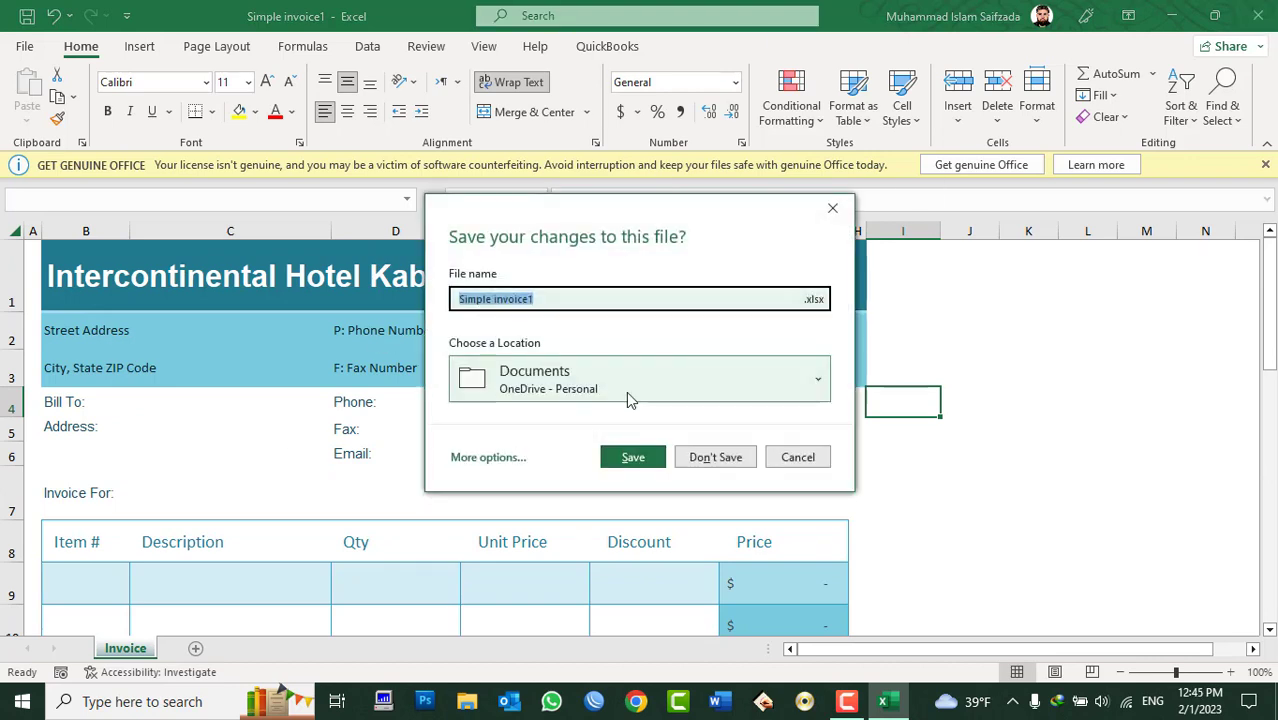
left_click(706, 459)
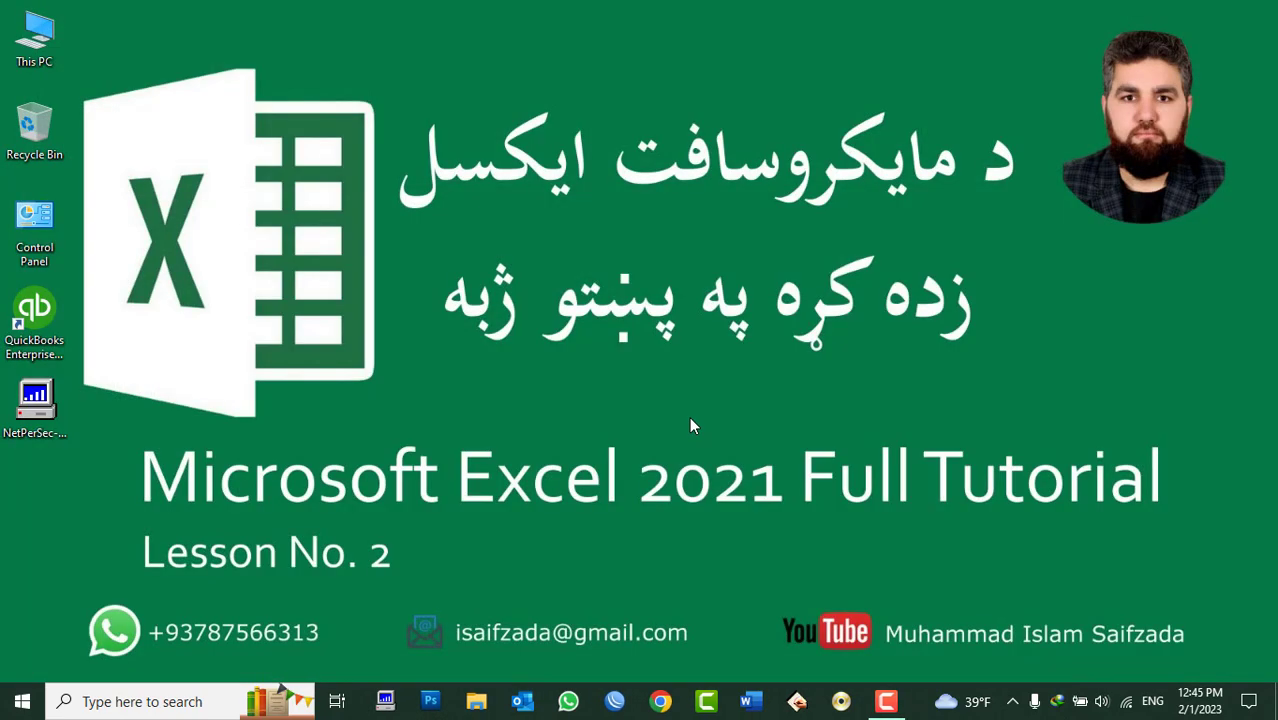
Relaunch Excel from the Run prompt and go to the New templates page.
key("super+r")
type("exc")
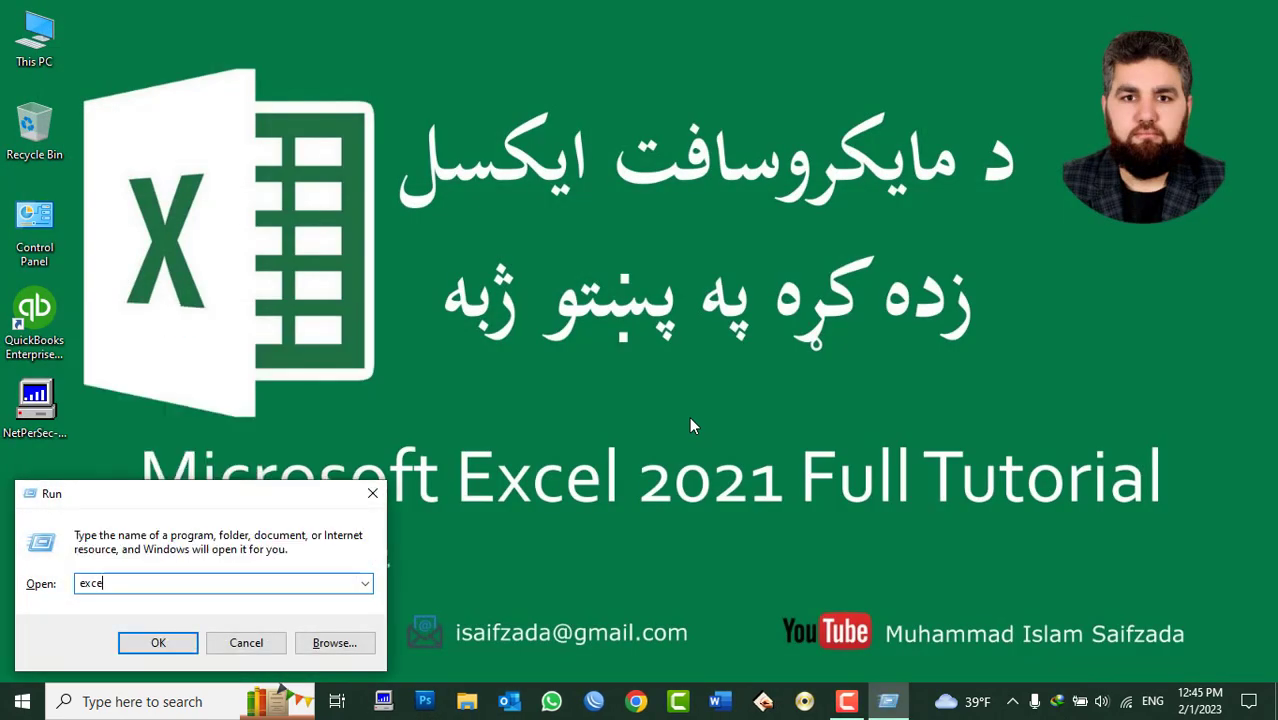
key("Return")
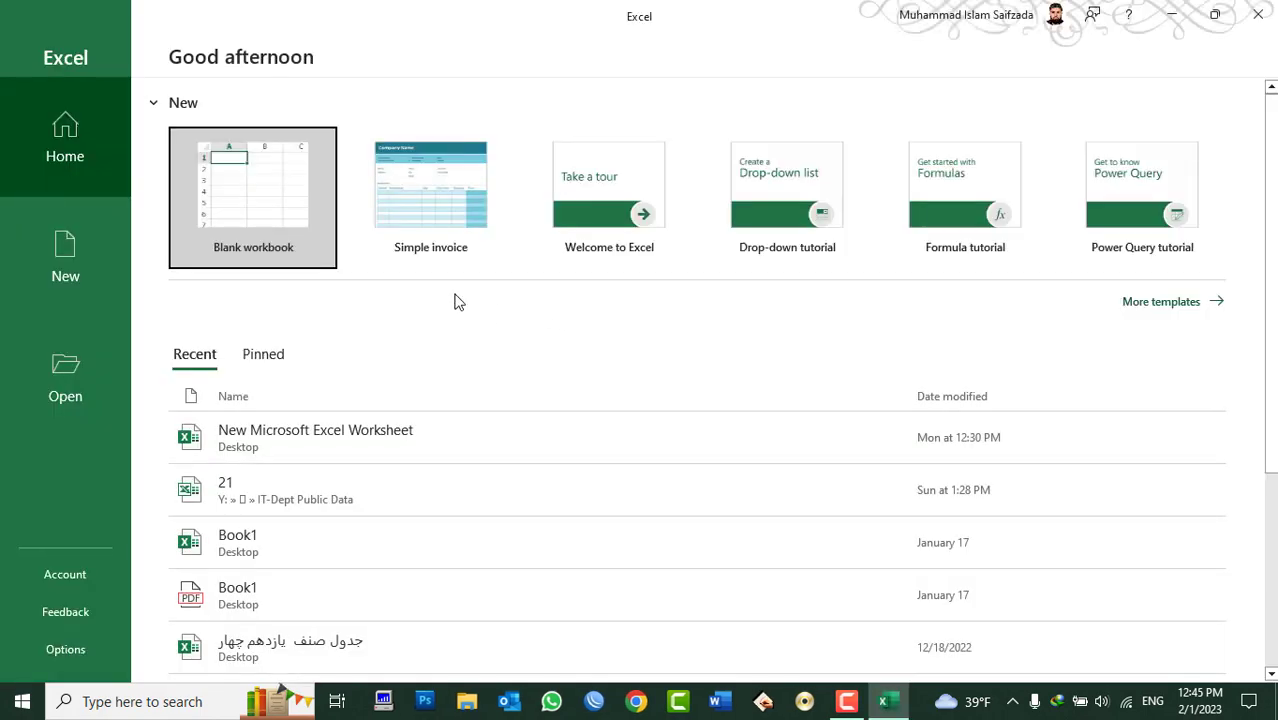
left_click(68, 268)
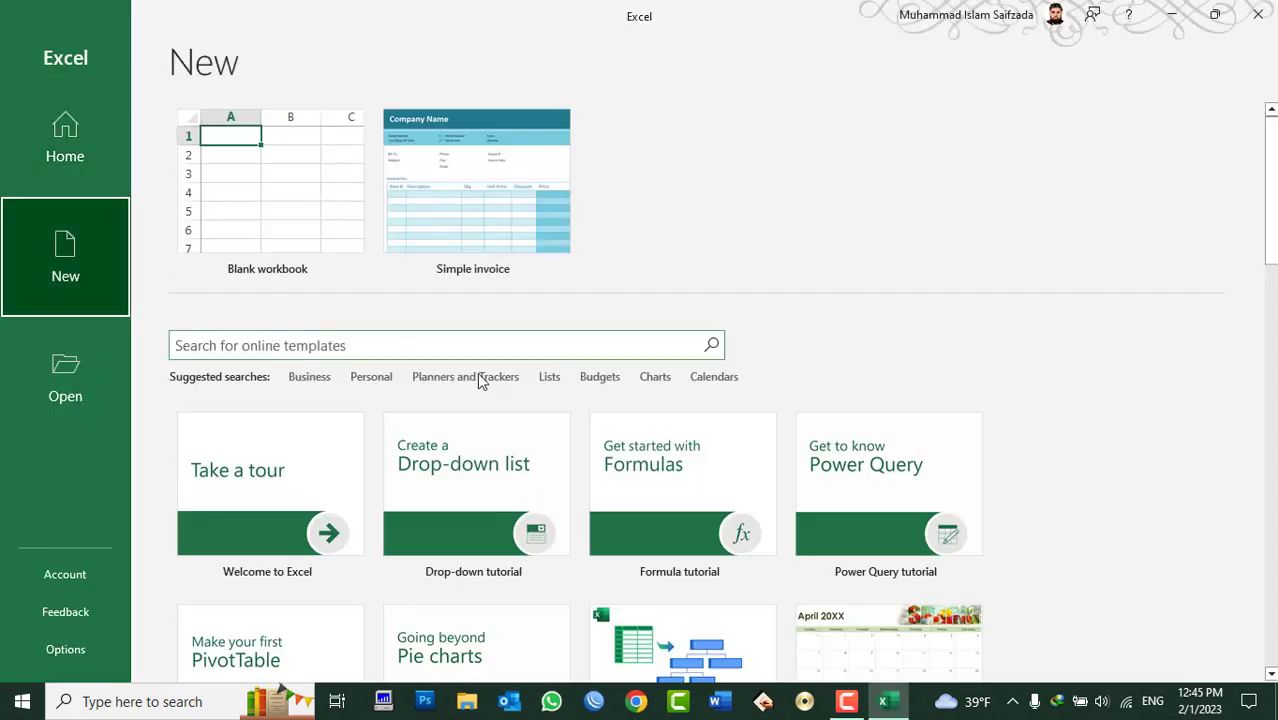
scroll(500, 450, "down", 3)
scroll(560, 490, "up", 3)
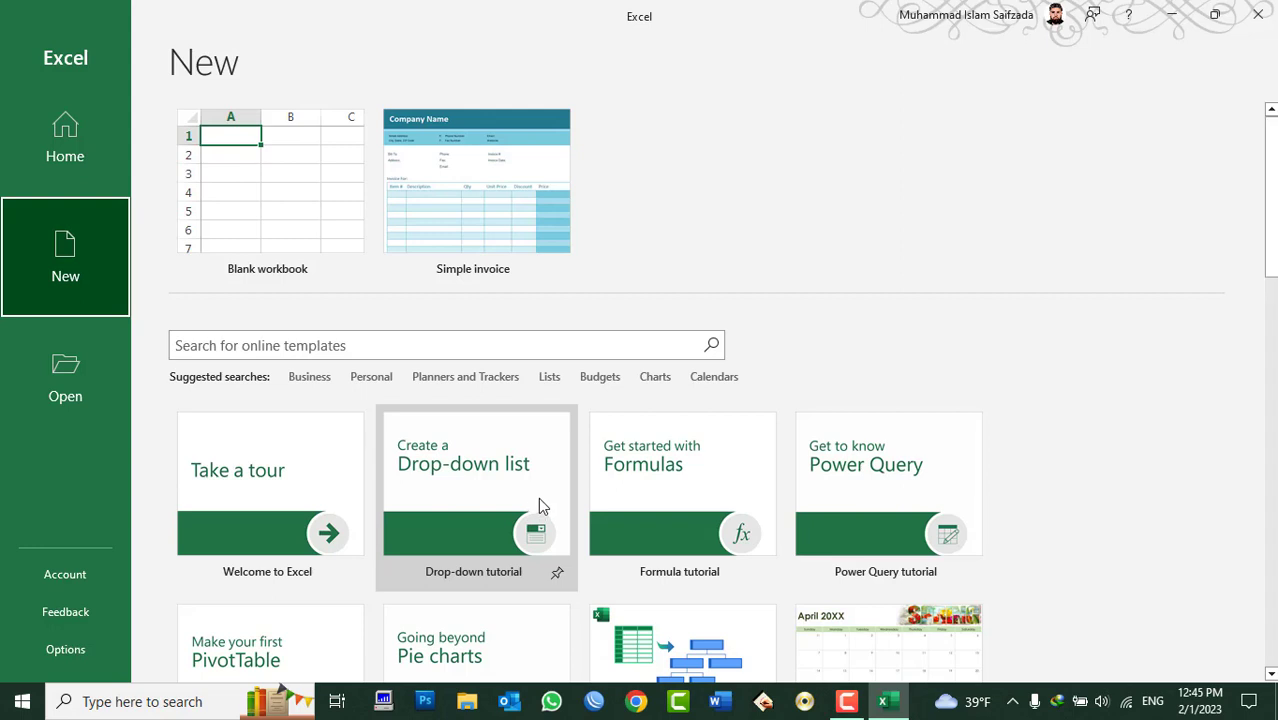
Search online templates for 'Sales tracker', then return to the New page.
left_click(343, 344)
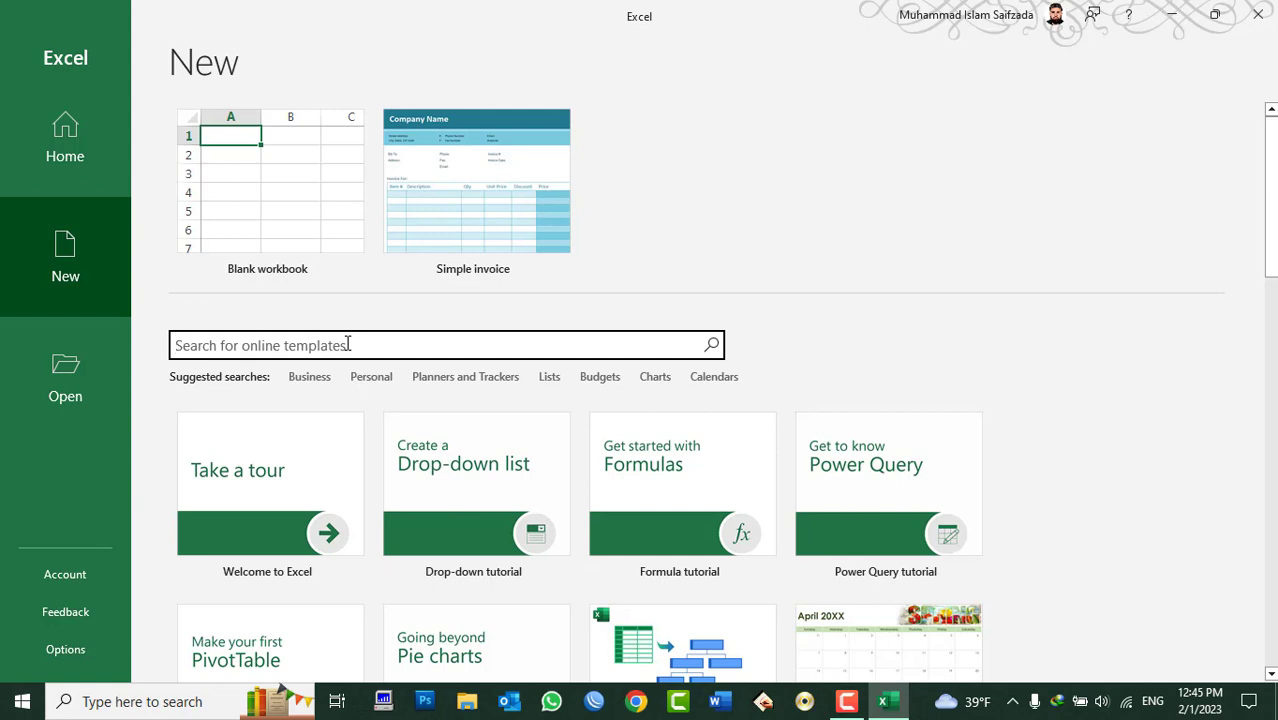
type("Sales tracker")
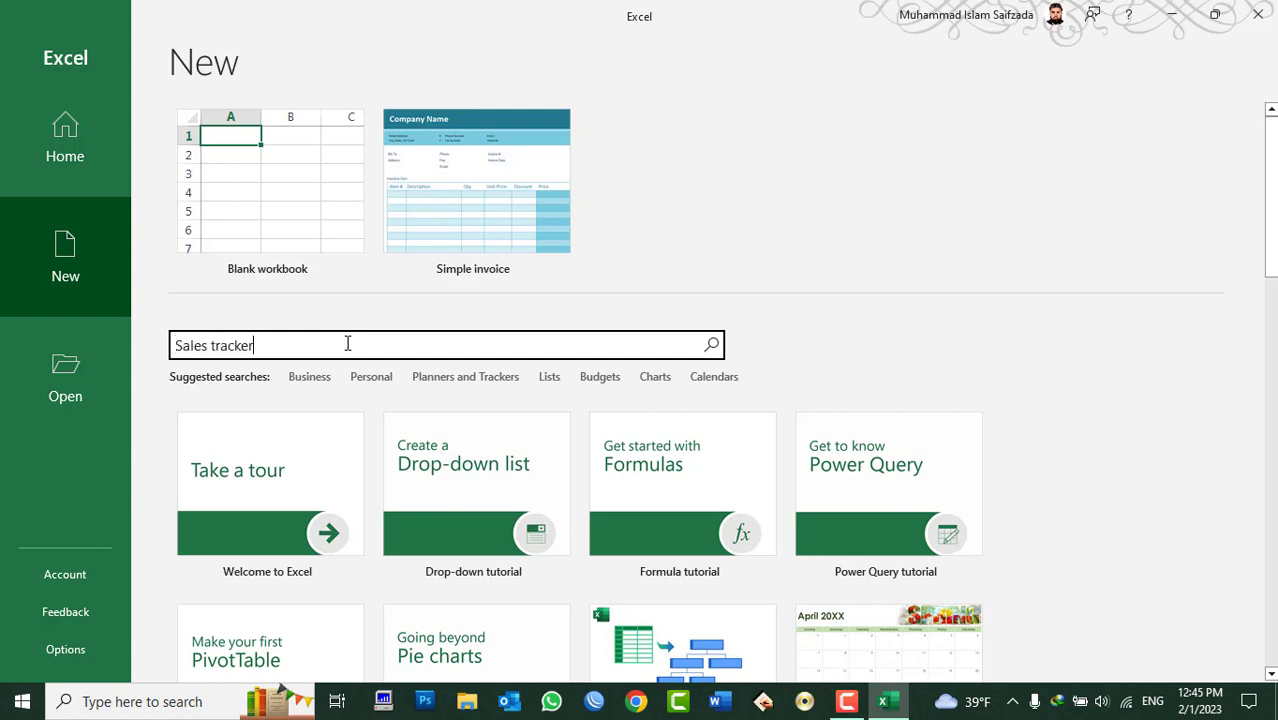
left_click(710, 348)
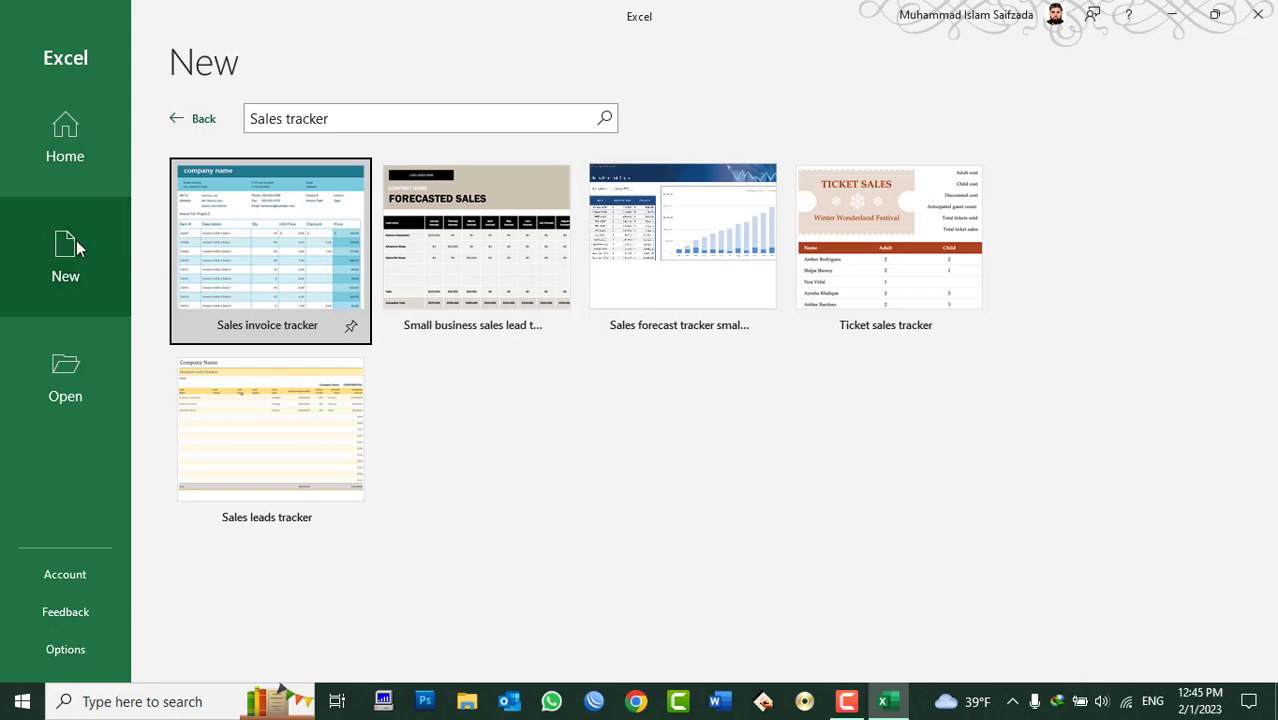
left_click(75, 165)
left_click(57, 275)
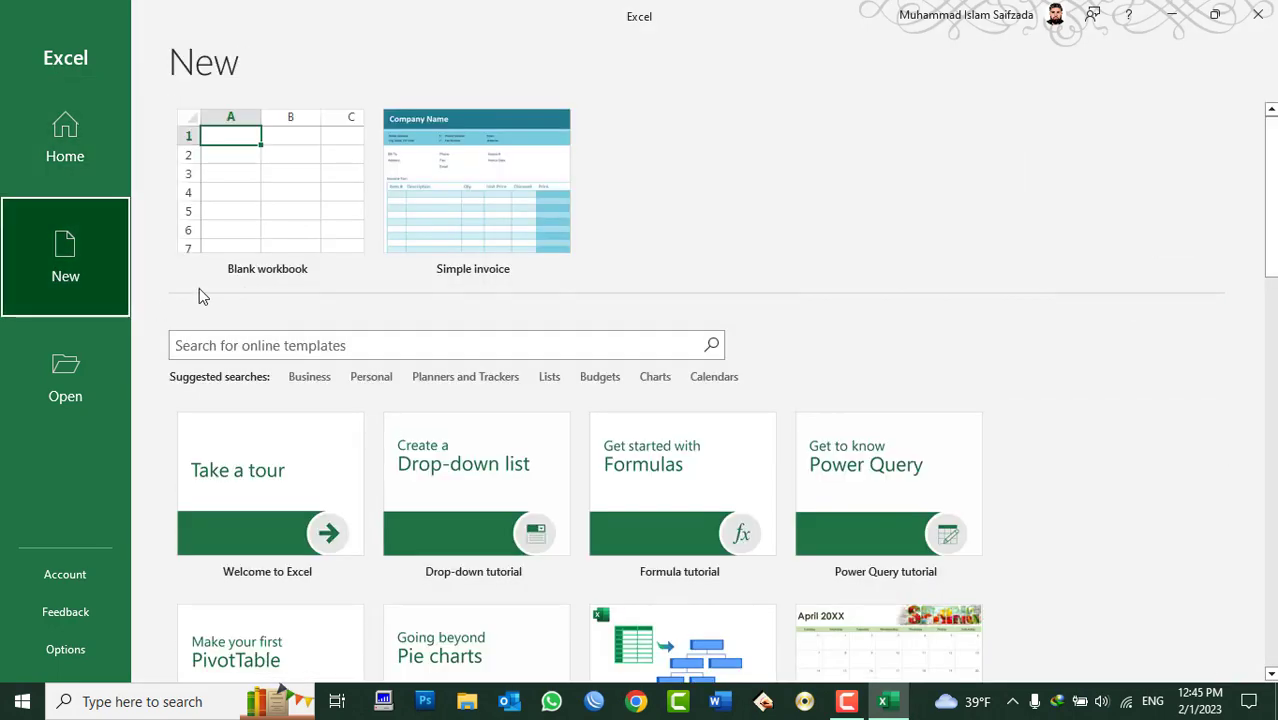
Create a blank workbook, close Excel, and relaunch it on the Open page.
left_click(270, 195)
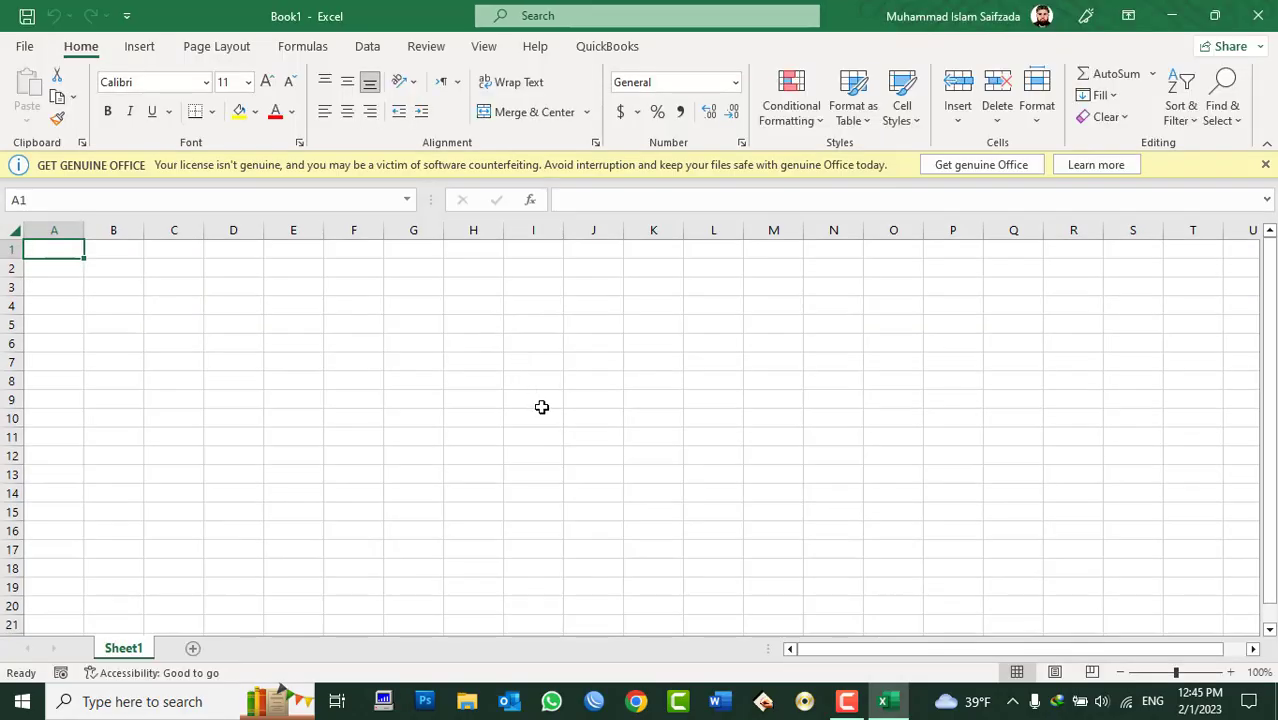
left_click(1257, 15)
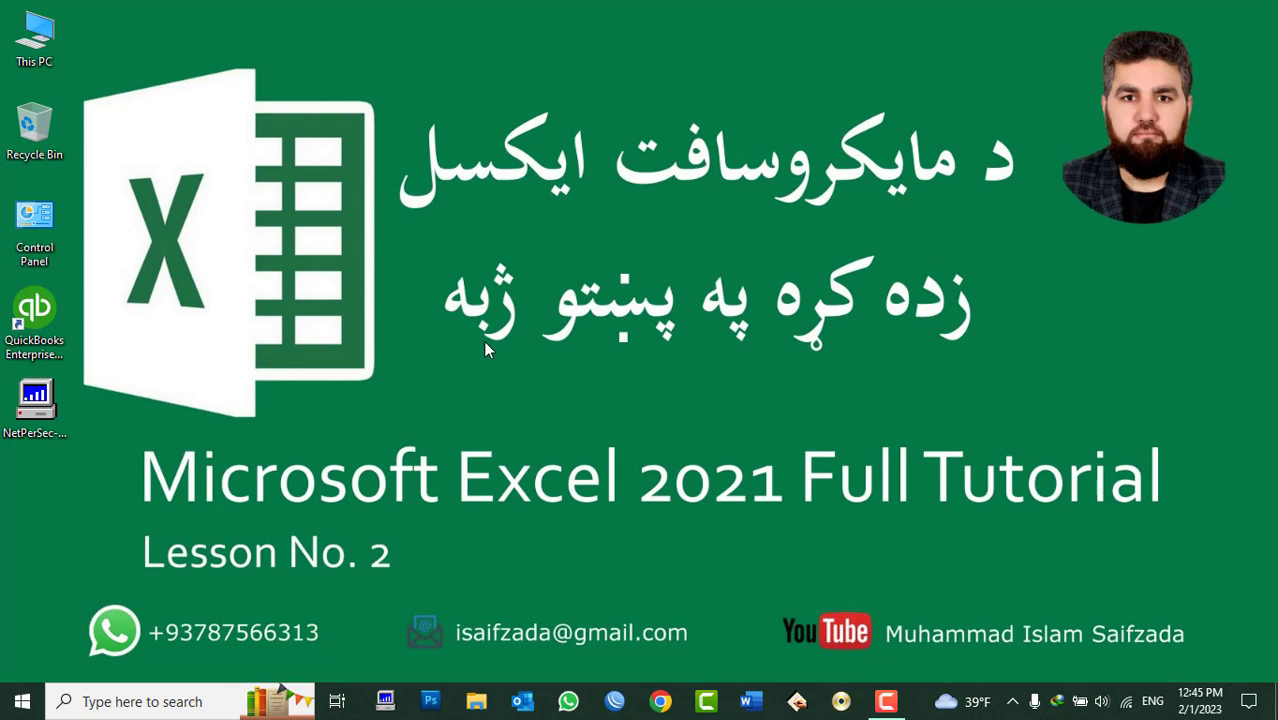
key("super+r")
type("ex")
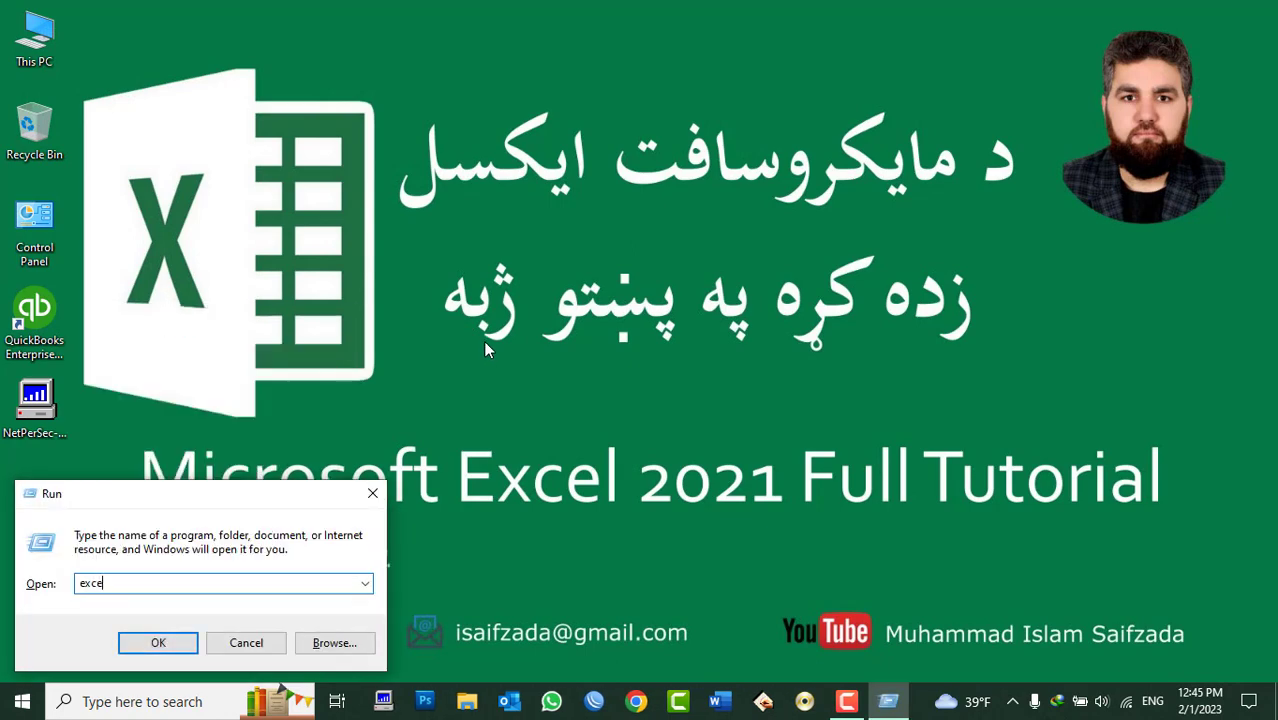
key("Return")
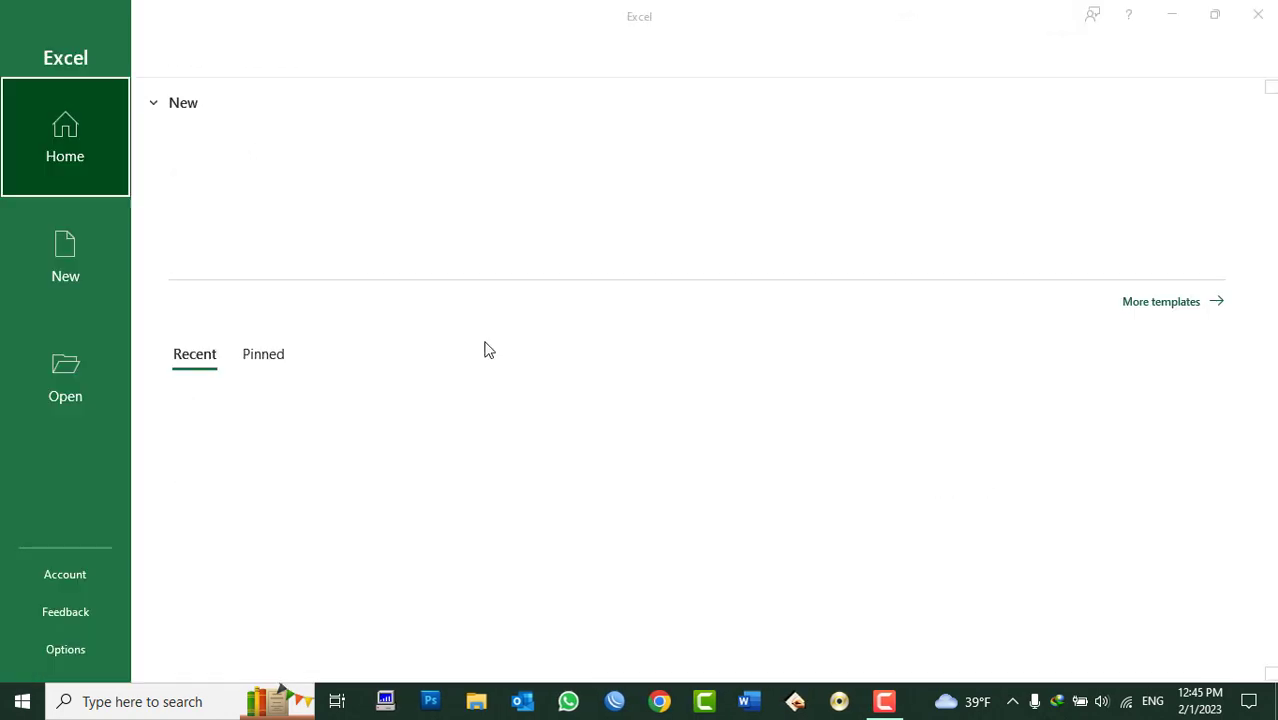
left_click(72, 385)
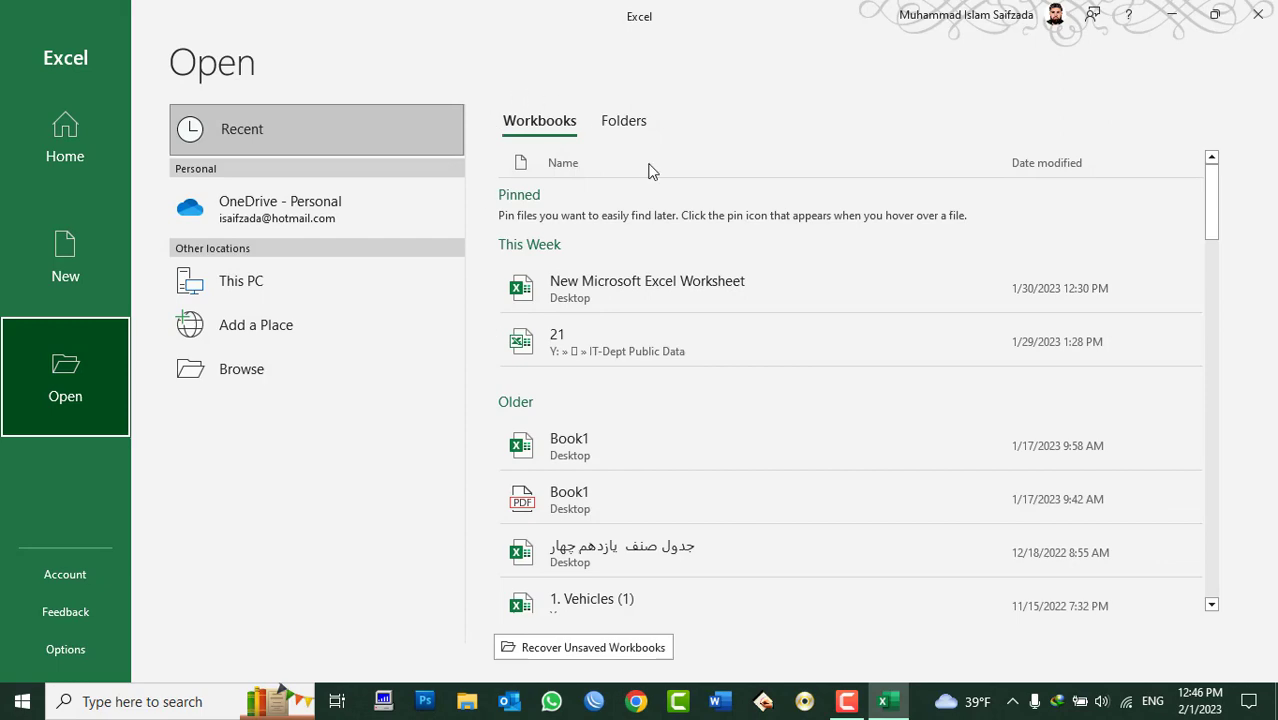
Scroll the Recent workbooks list, then browse the OneDrive - Personal folders.
scroll(710, 490, "down", 3)
scroll(720, 510, "down", 2)
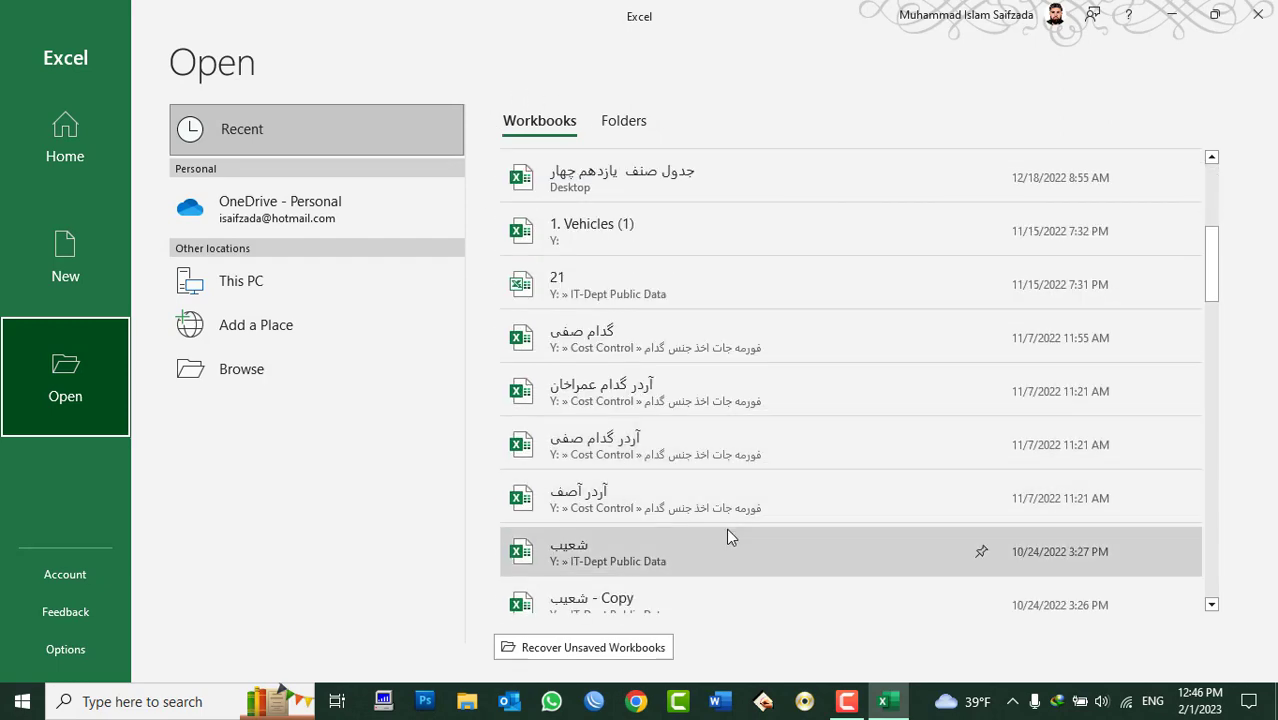
scroll(727, 530, "up", 5)
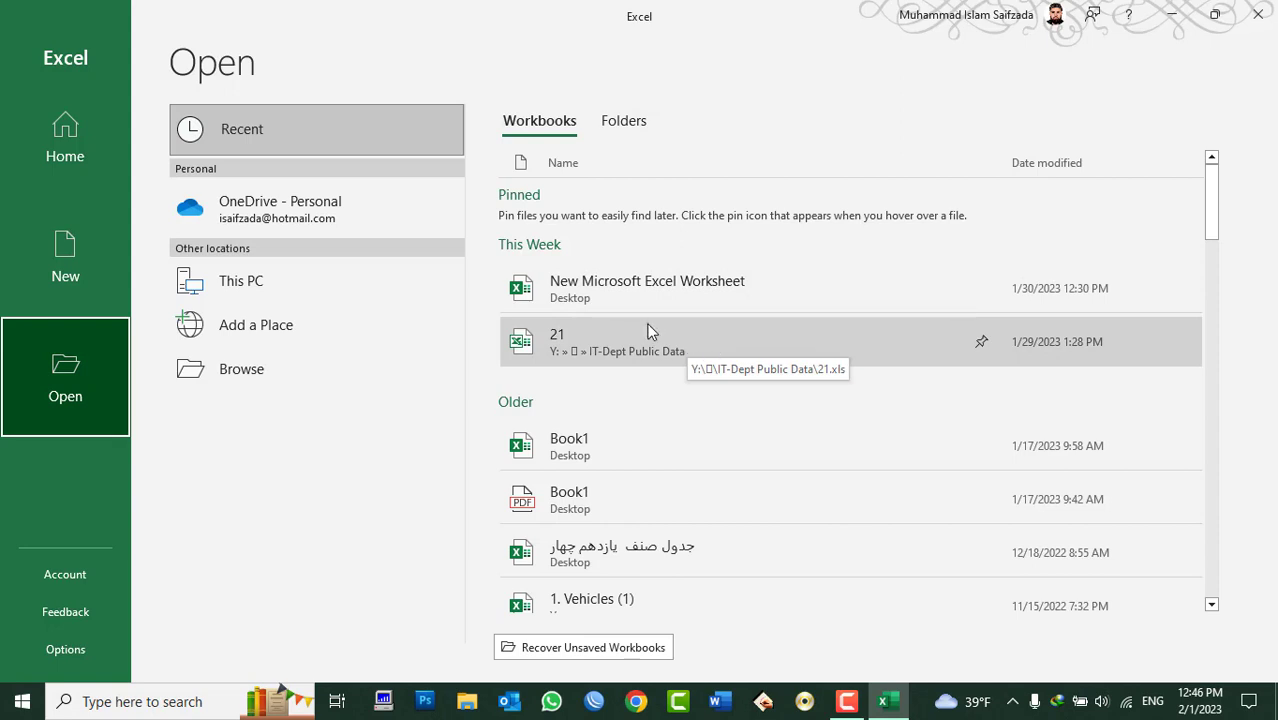
left_click(309, 220)
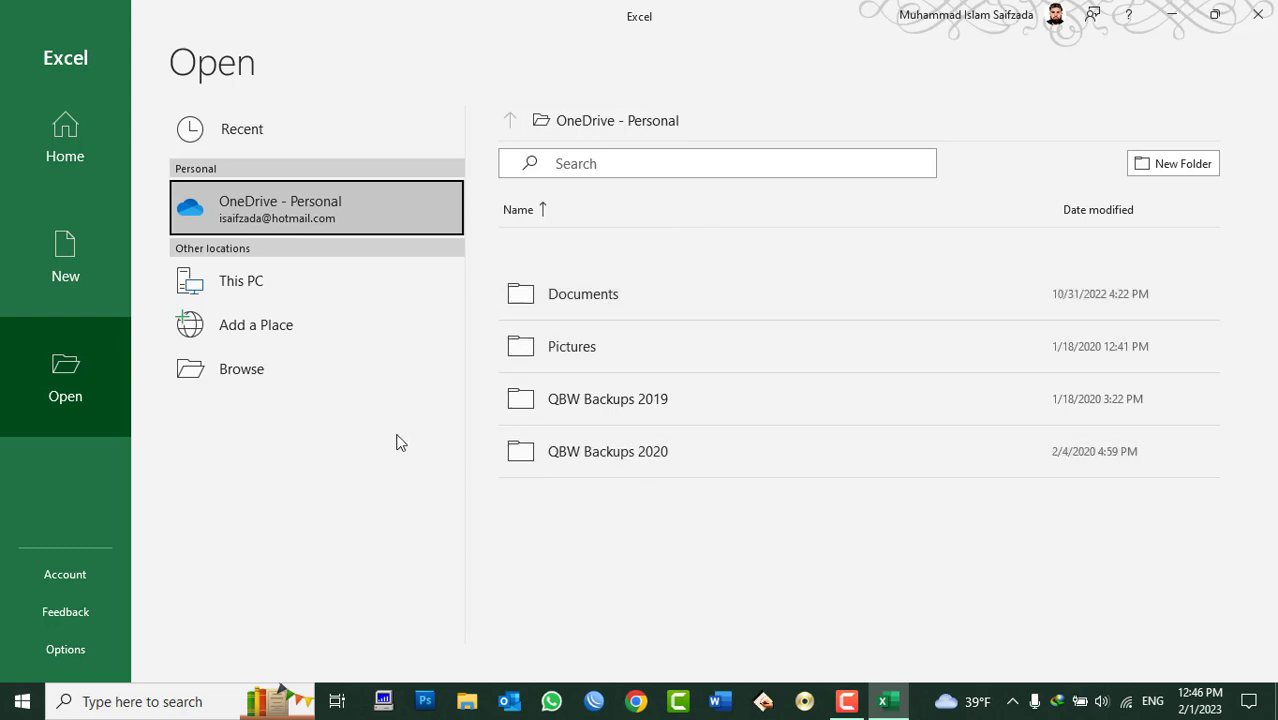
From This PC, open the Browse dialog and look through Downloads and Documents.
left_click(267, 295)
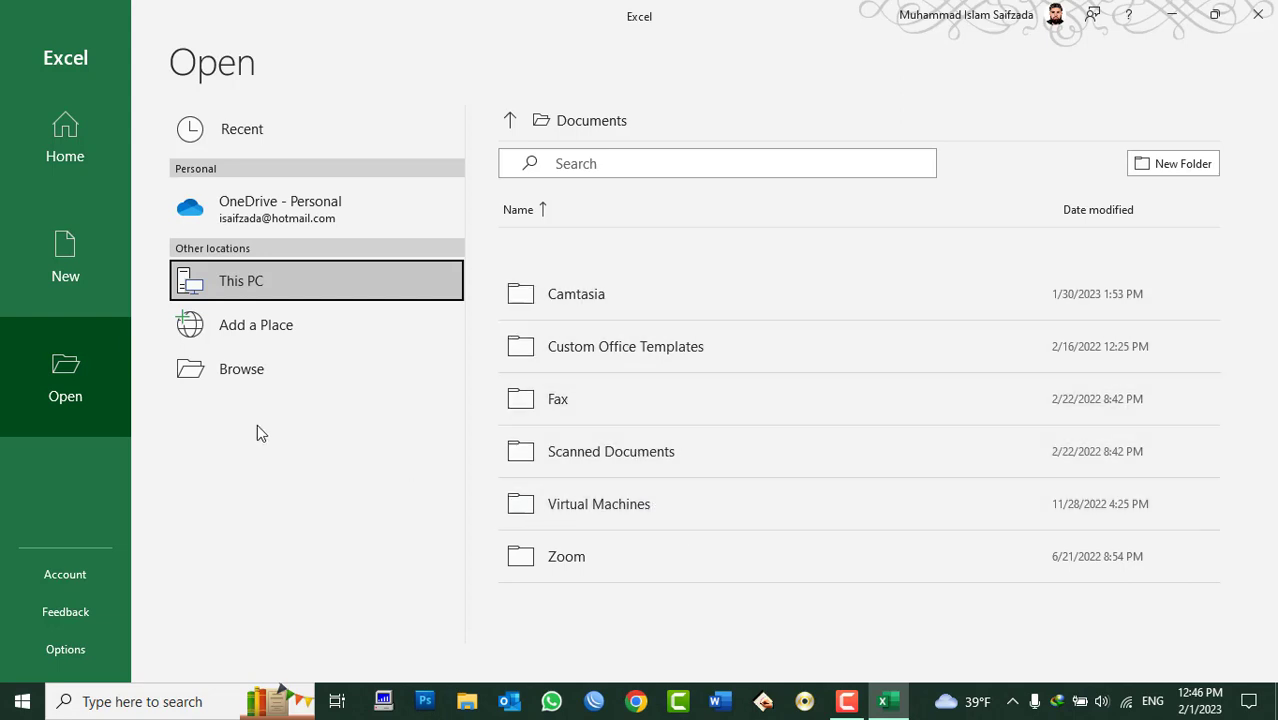
left_click(243, 370)
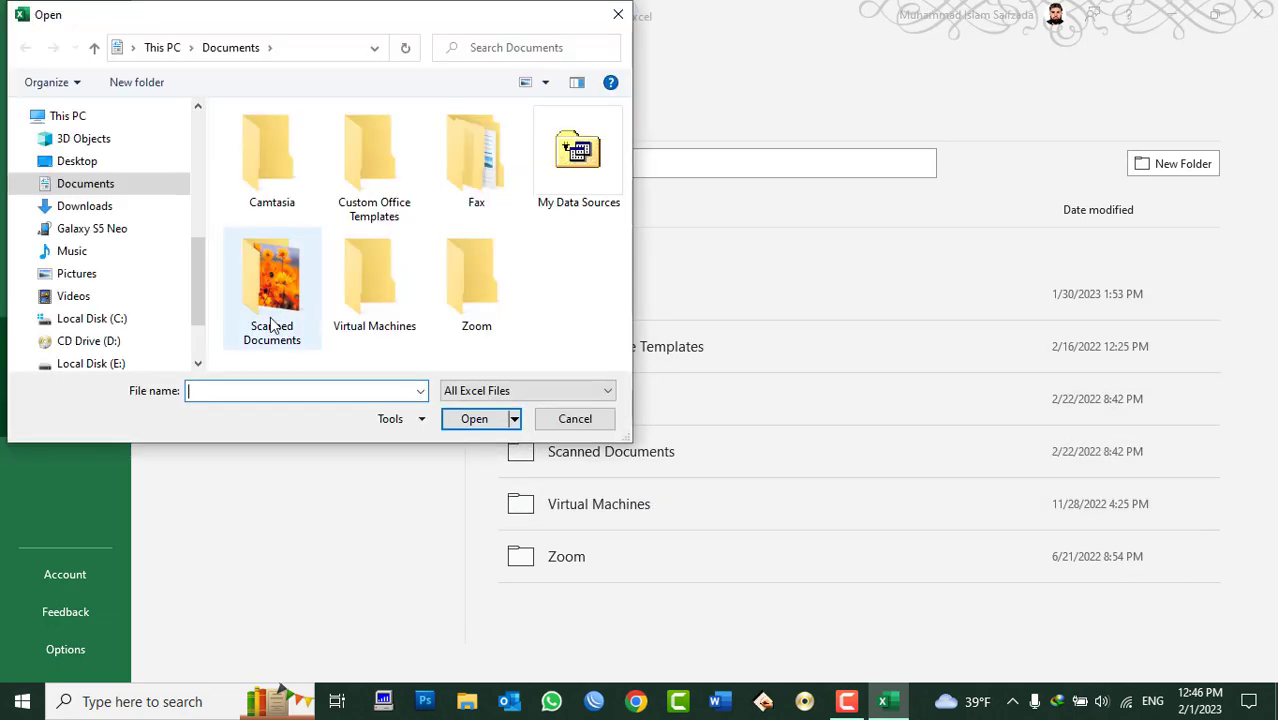
left_click(96, 208)
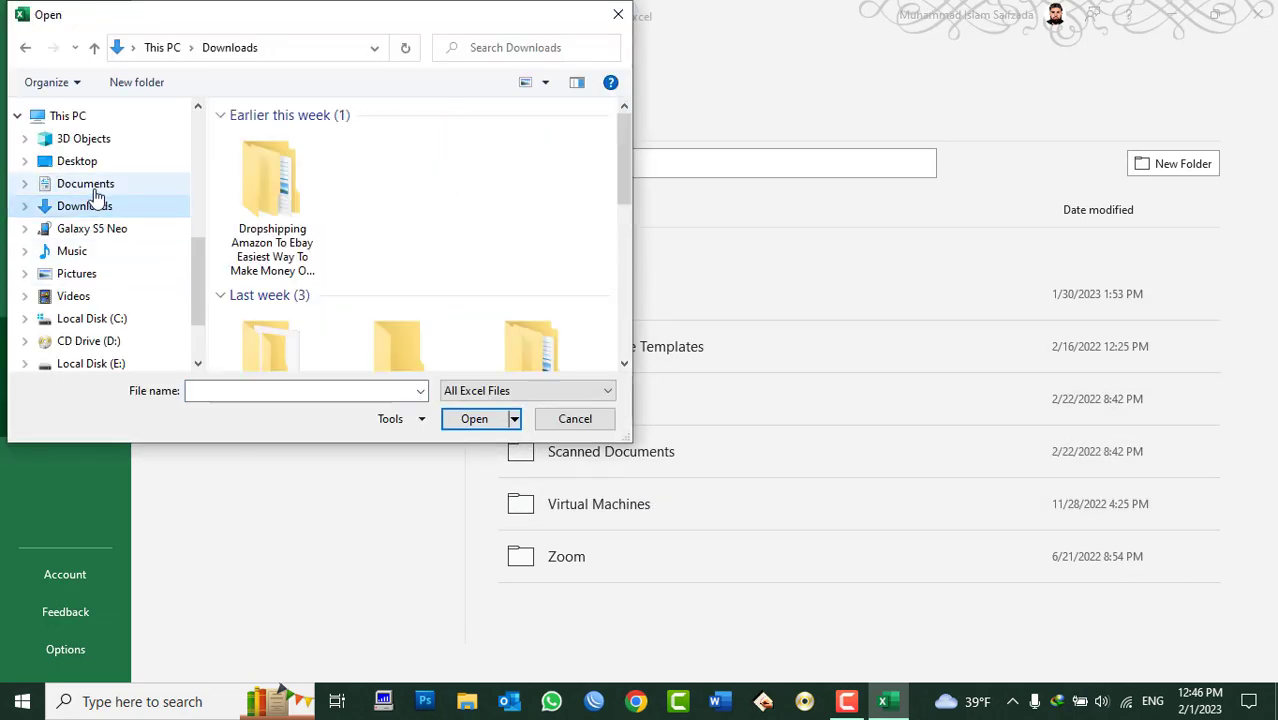
left_click(97, 188)
scroll(117, 262, "down", 1)
scroll(117, 262, "down", 1)
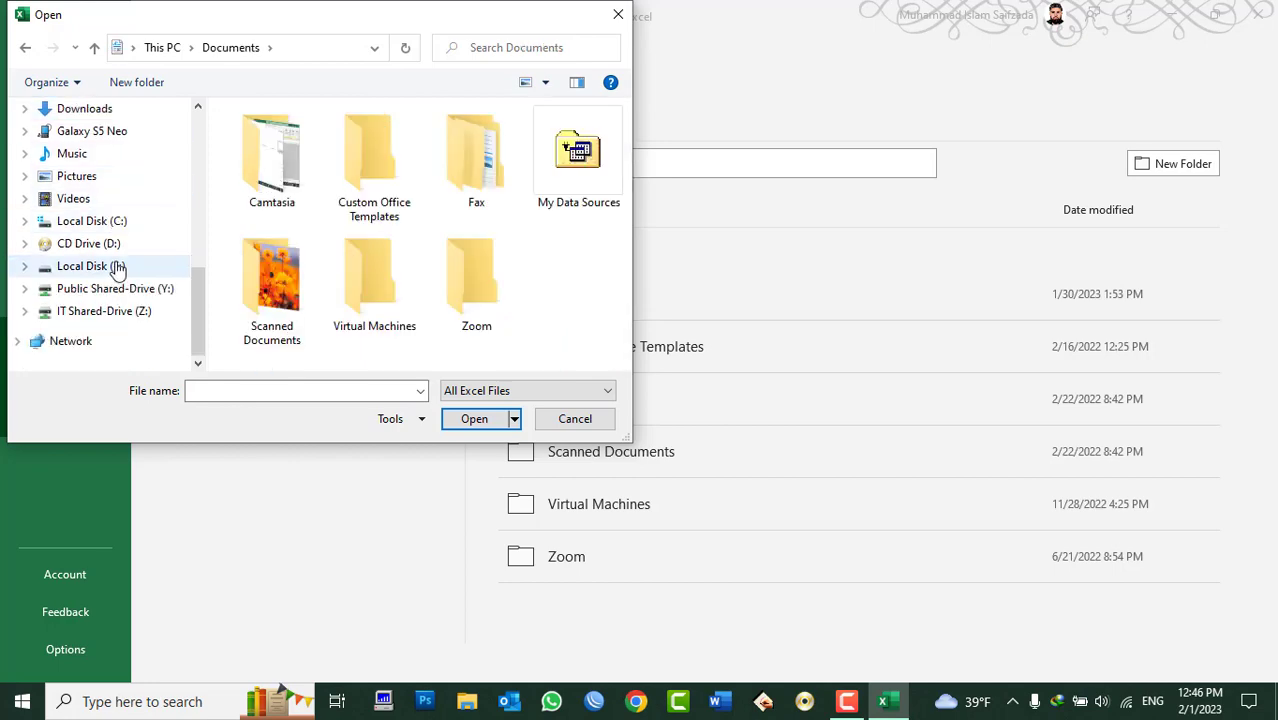
Open the Inventory & Service itemst List workbook from Local Disk (E:).
left_click(117, 266)
scroll(369, 262, "down", 2)
scroll(370, 262, "down", 3)
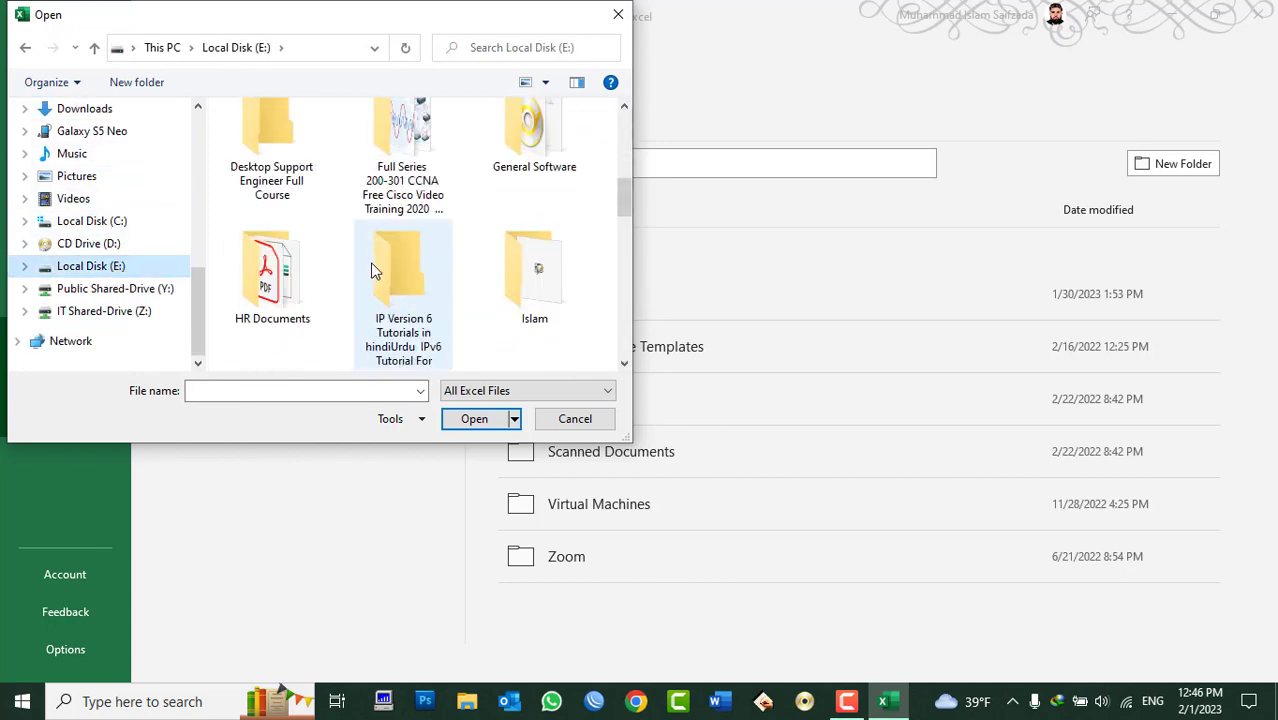
scroll(370, 265, "down", 5)
scroll(370, 268, "down", 3)
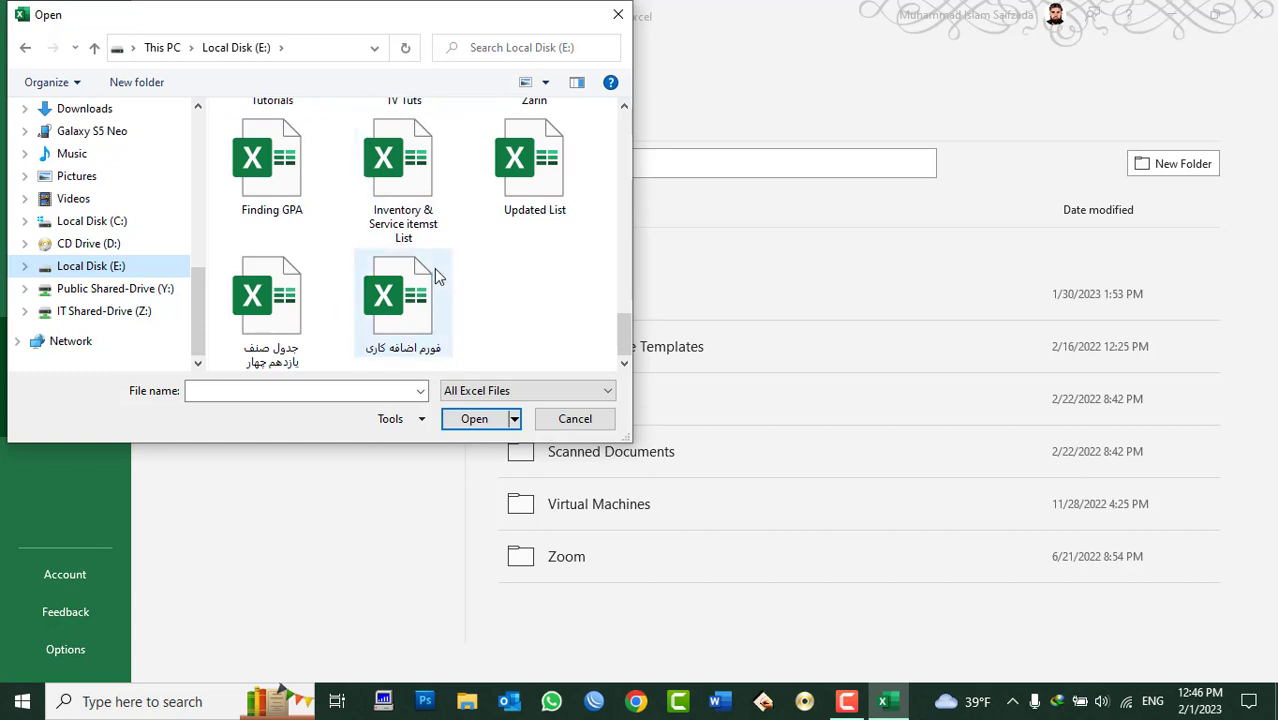
left_click(401, 143)
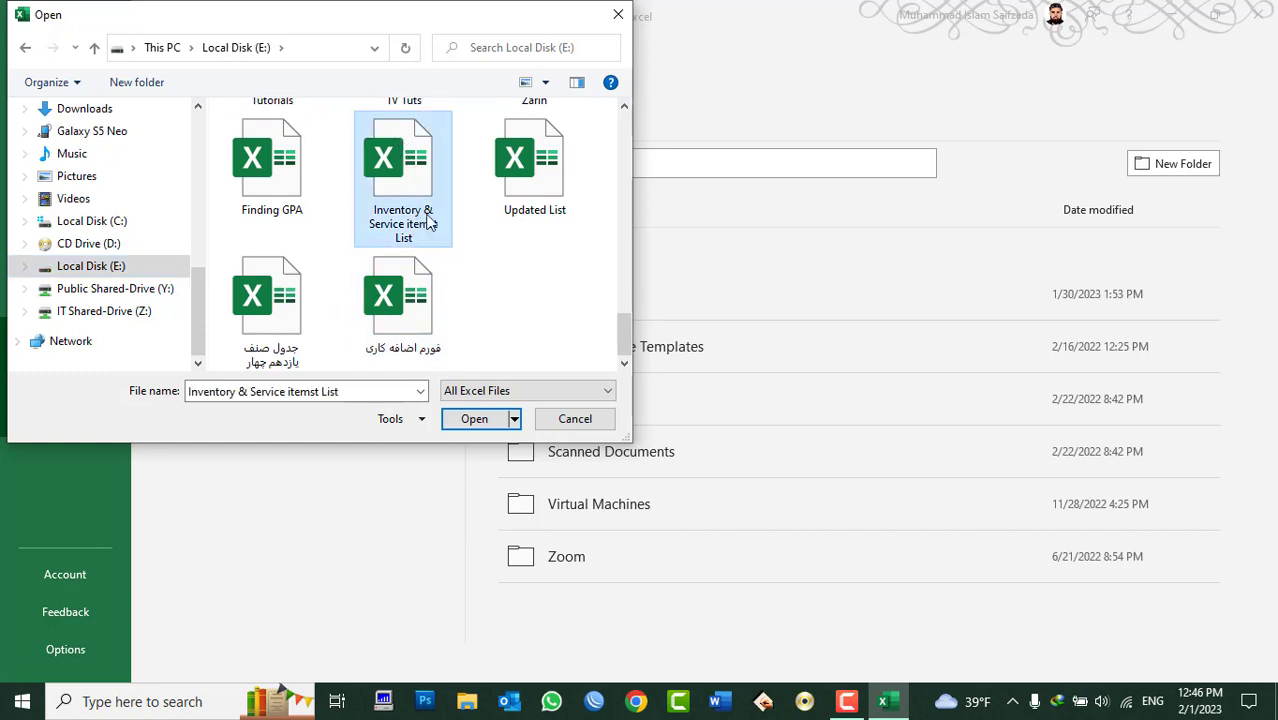
left_click(470, 419)
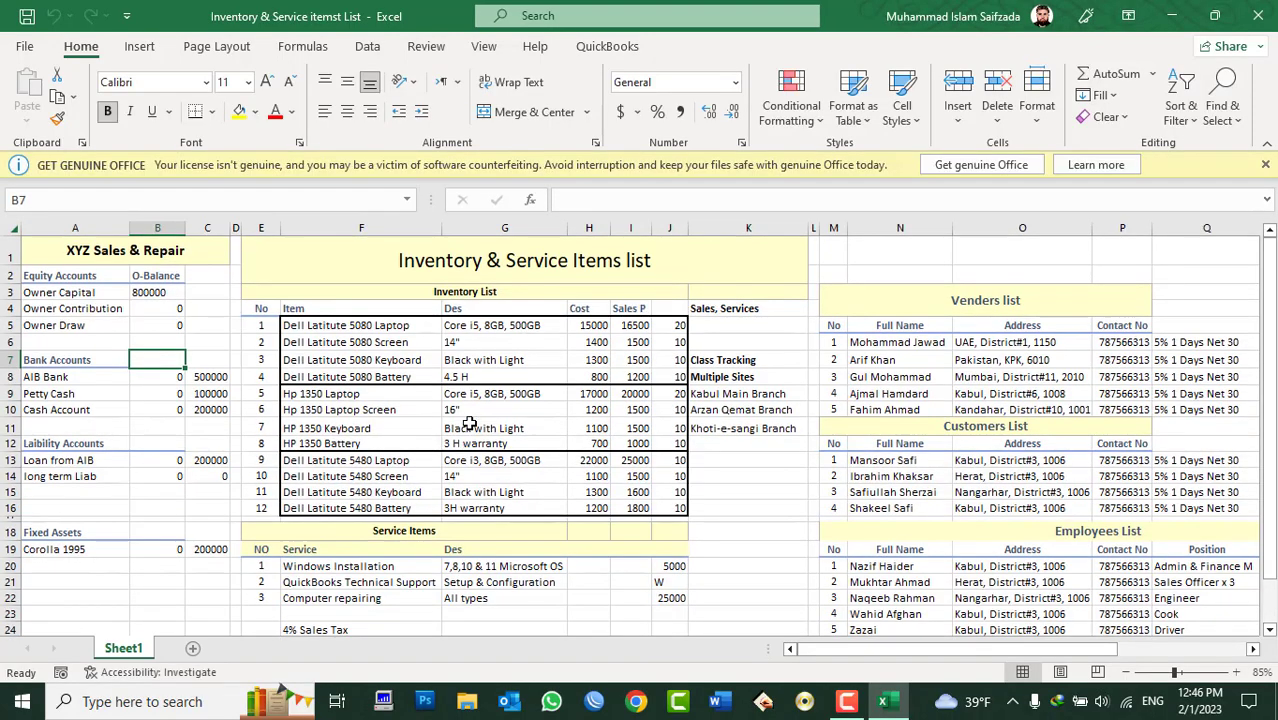
Close the inventory workbook and Excel, then relaunch Excel from the Run prompt.
scroll(467, 424, "down", 5)
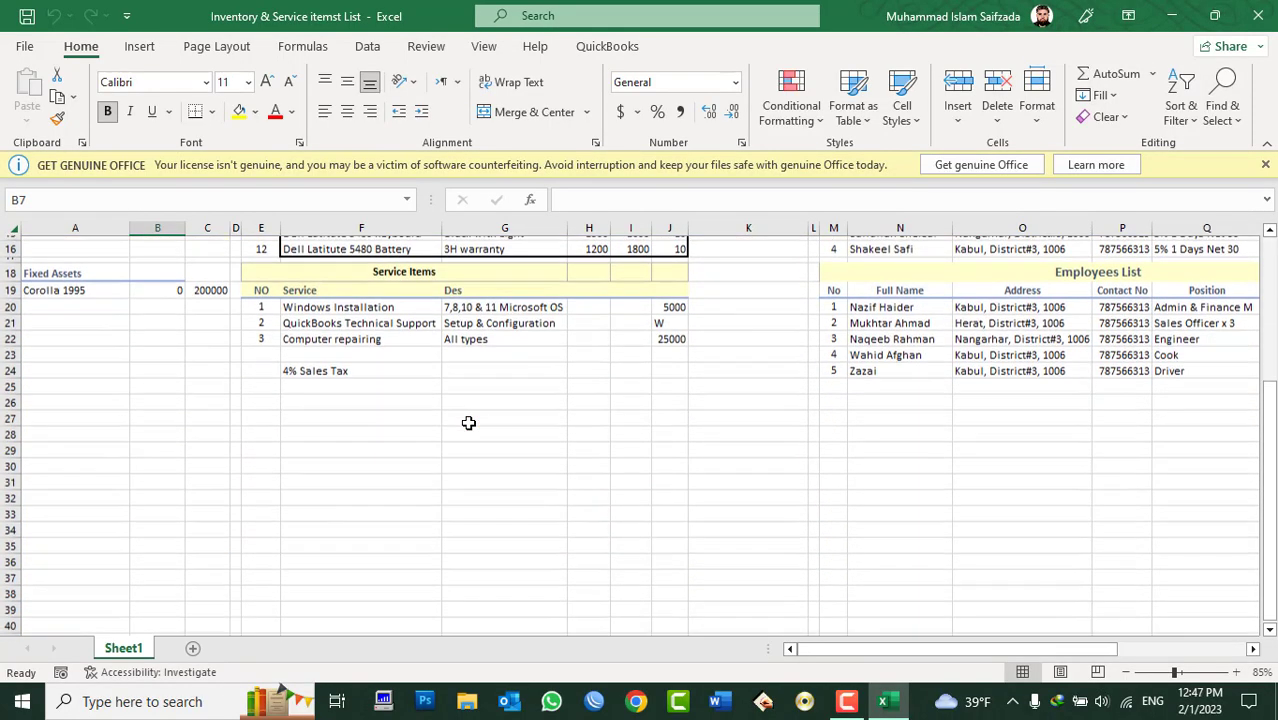
scroll(467, 424, "up", 5)
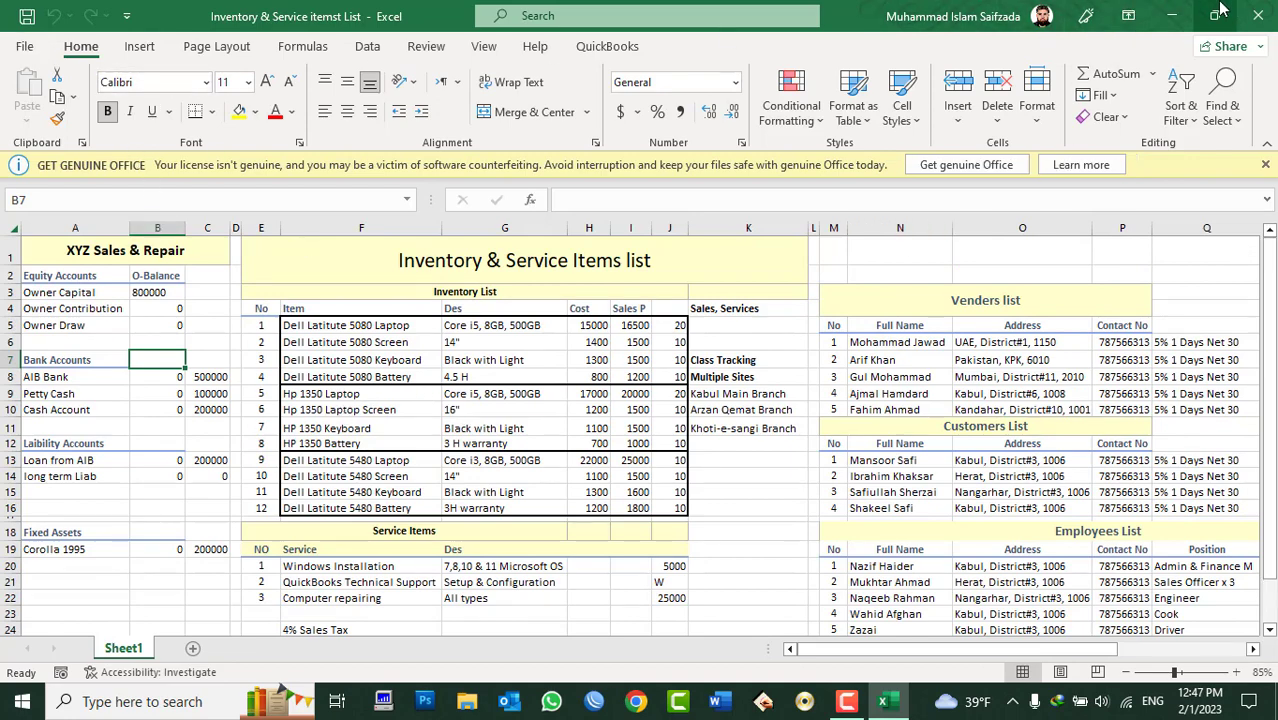
left_click(1250, 16)
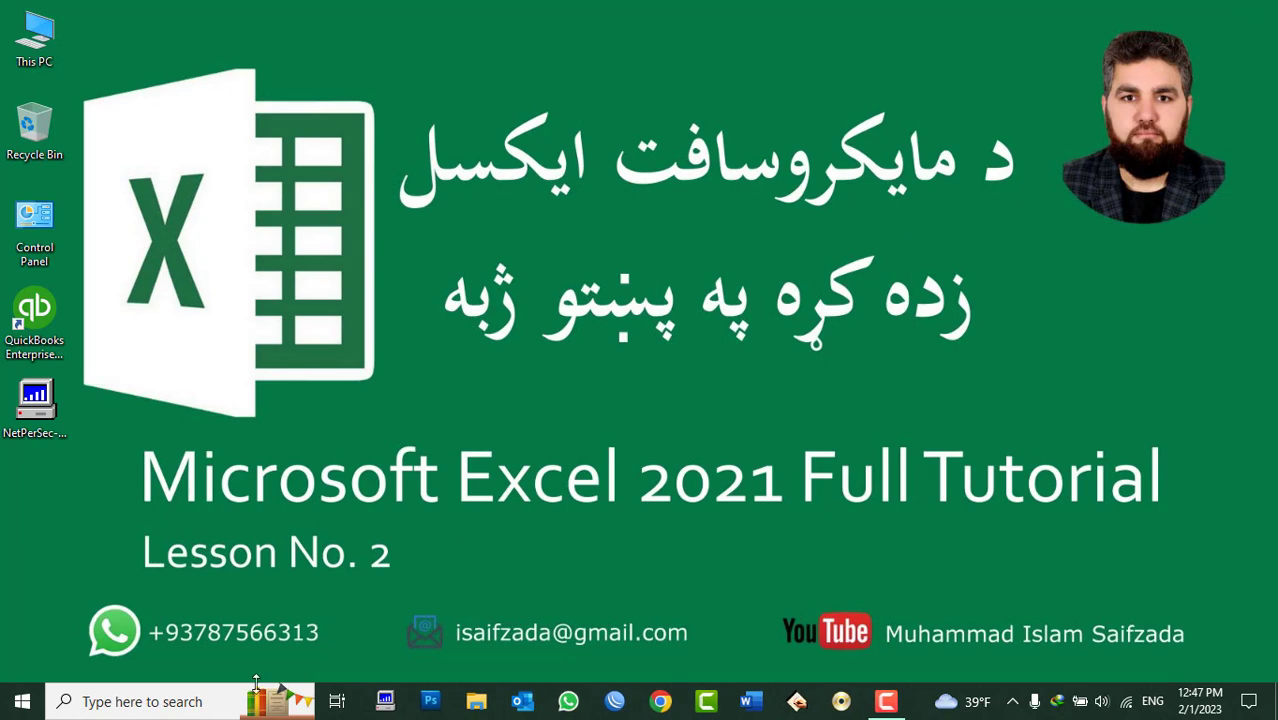
key("super+r")
type("ex")
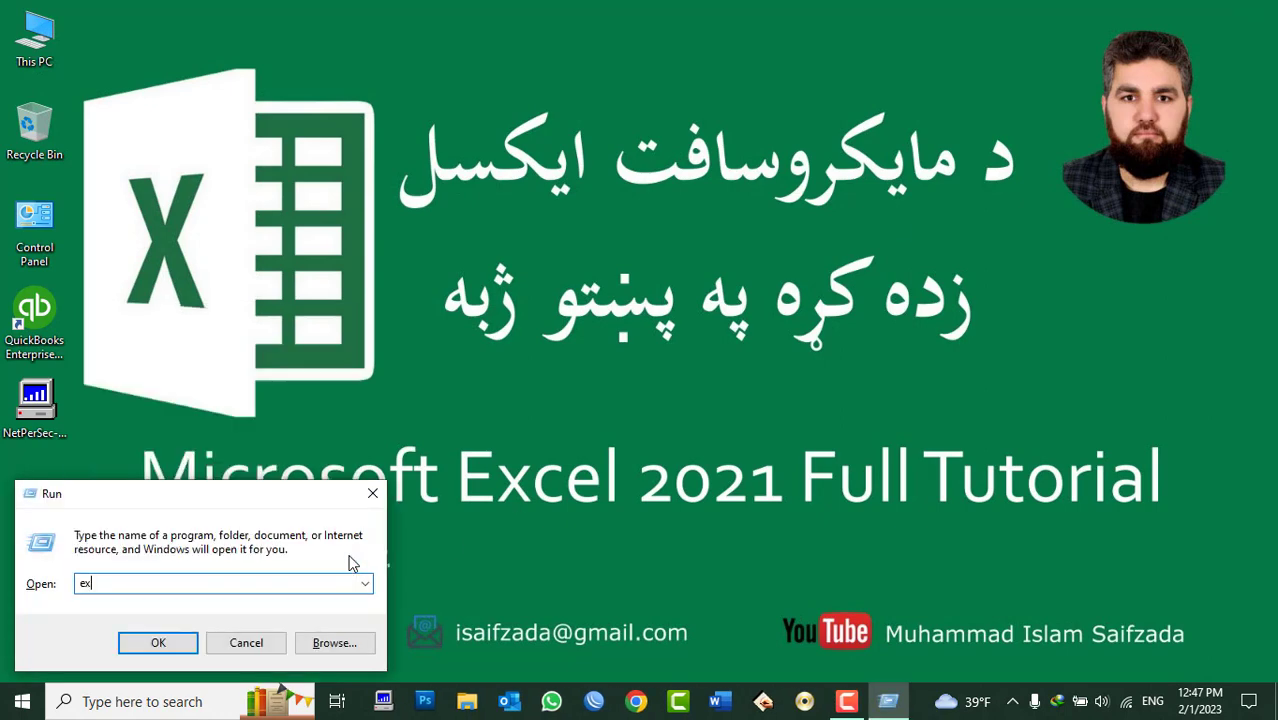
type("l")
key("Return")
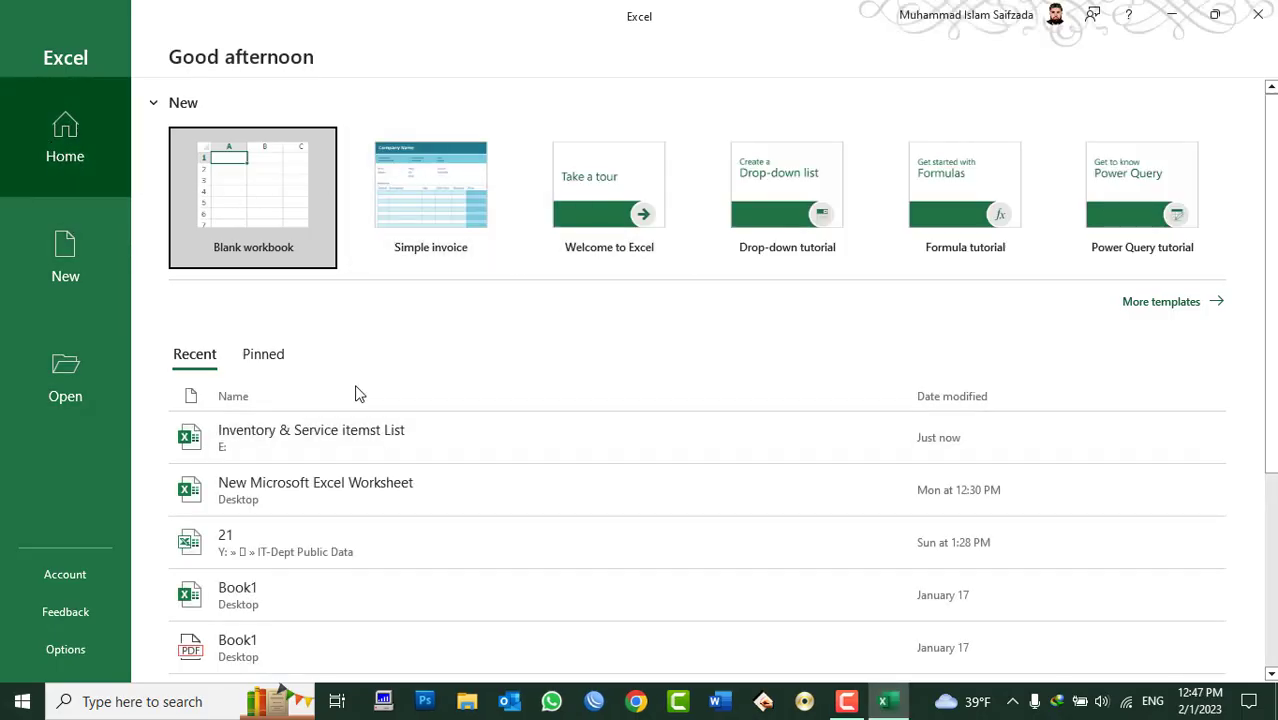
Scroll the Recent list, then start a Blank workbook, which opens as Book1.
scroll(420, 497, "down", 1)
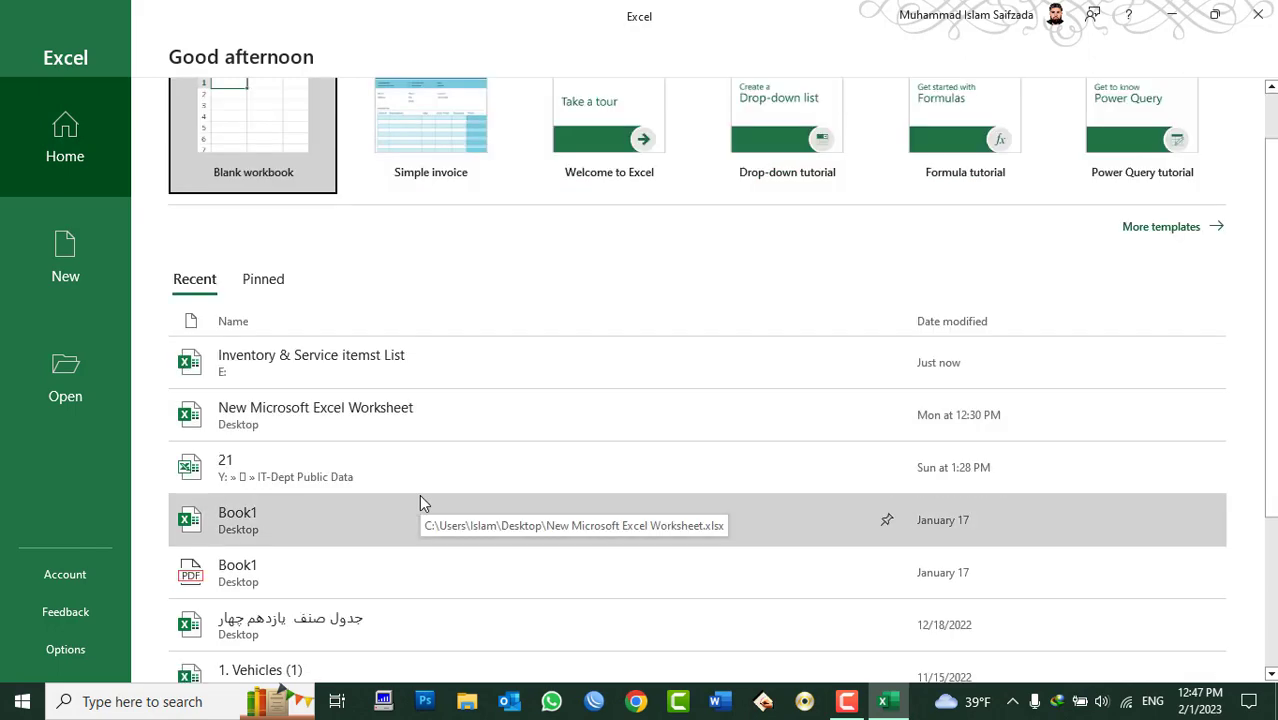
scroll(420, 497, "down", 3)
scroll(420, 500, "up", 3)
scroll(420, 502, "up", 1)
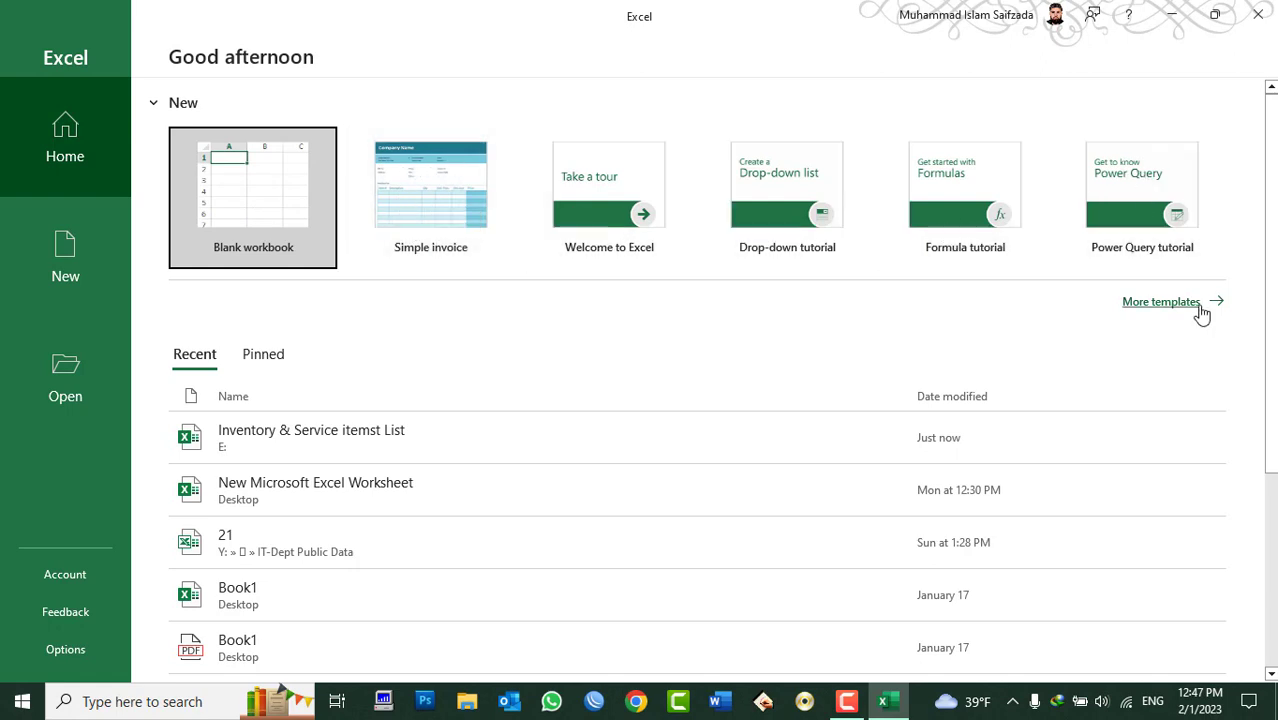
left_click(247, 195)
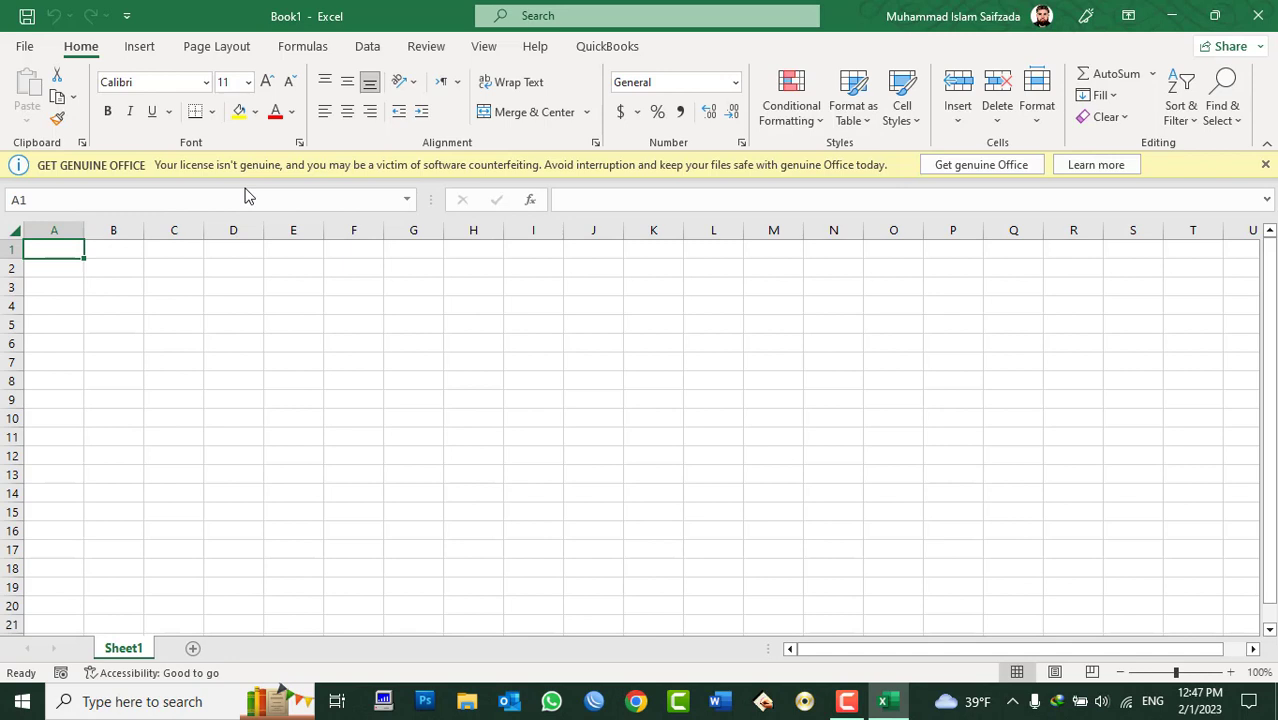
Return from the File page to the empty Book1 sheet and select cell K11.
left_click(25, 50)
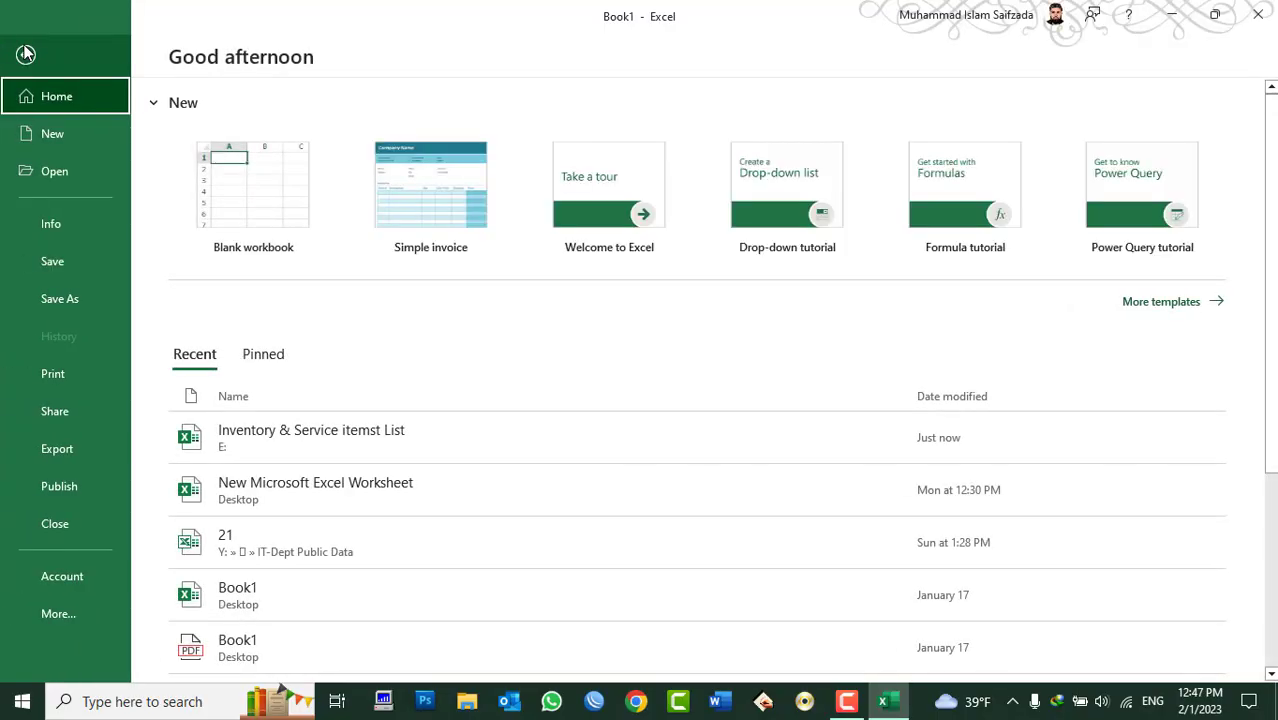
left_click(25, 50)
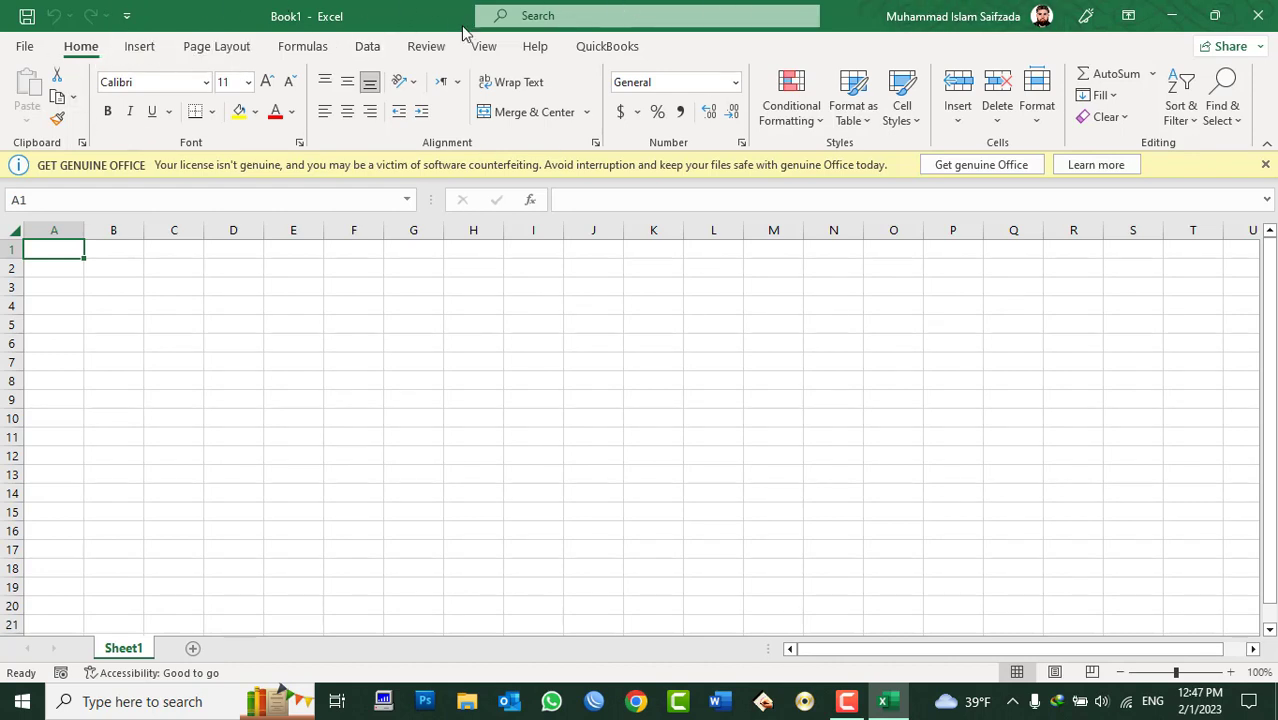
left_click(662, 432)
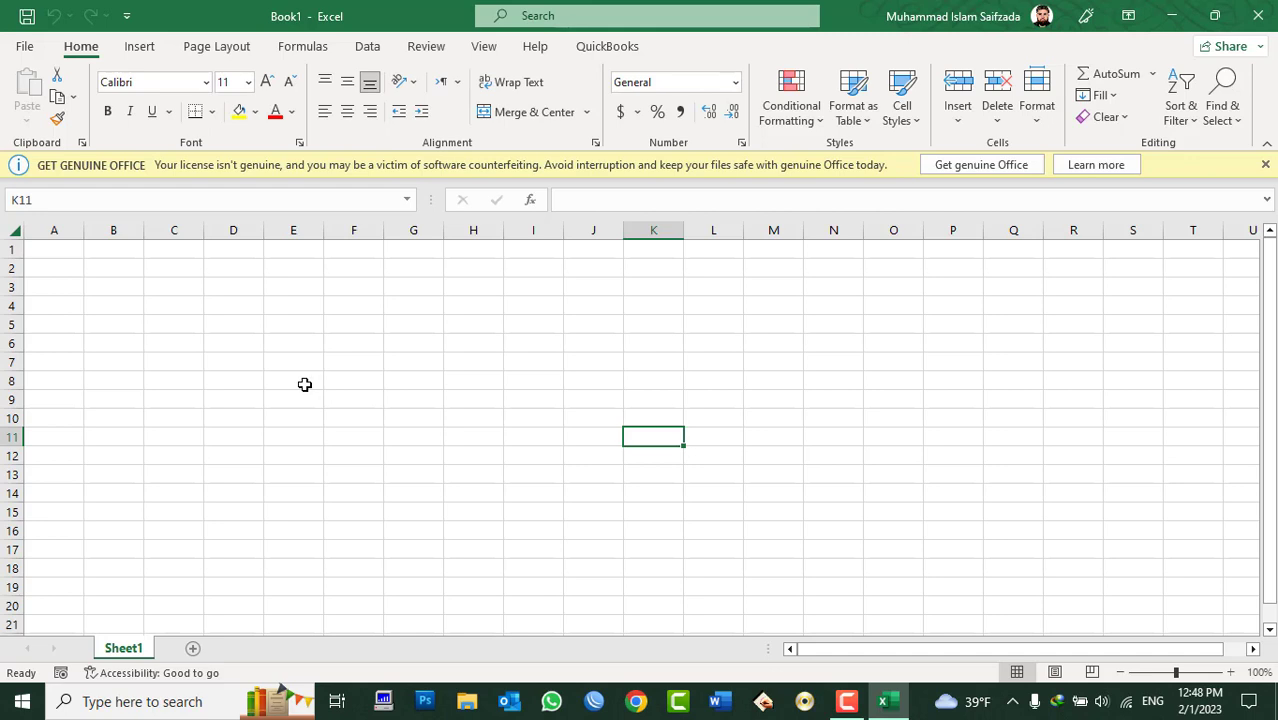
Bring up the File Home page and scroll through the recent workbooks list.
left_click(25, 47)
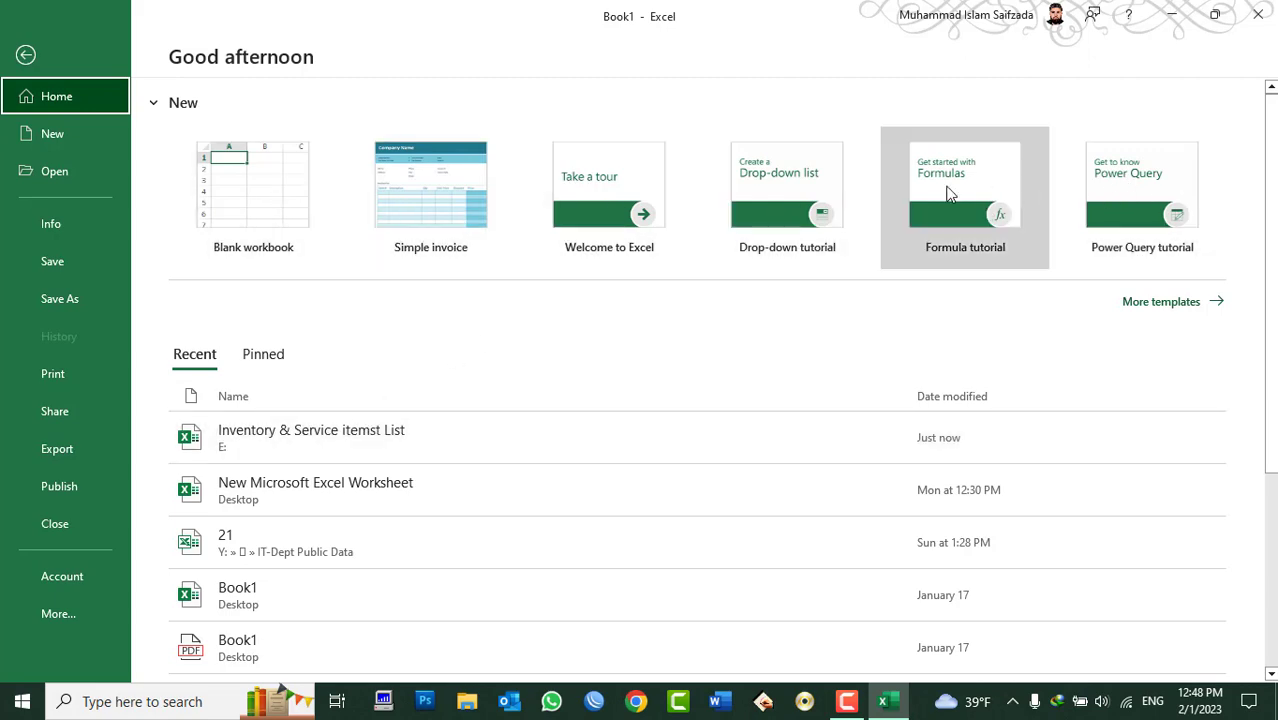
scroll(288, 520, "down", 3)
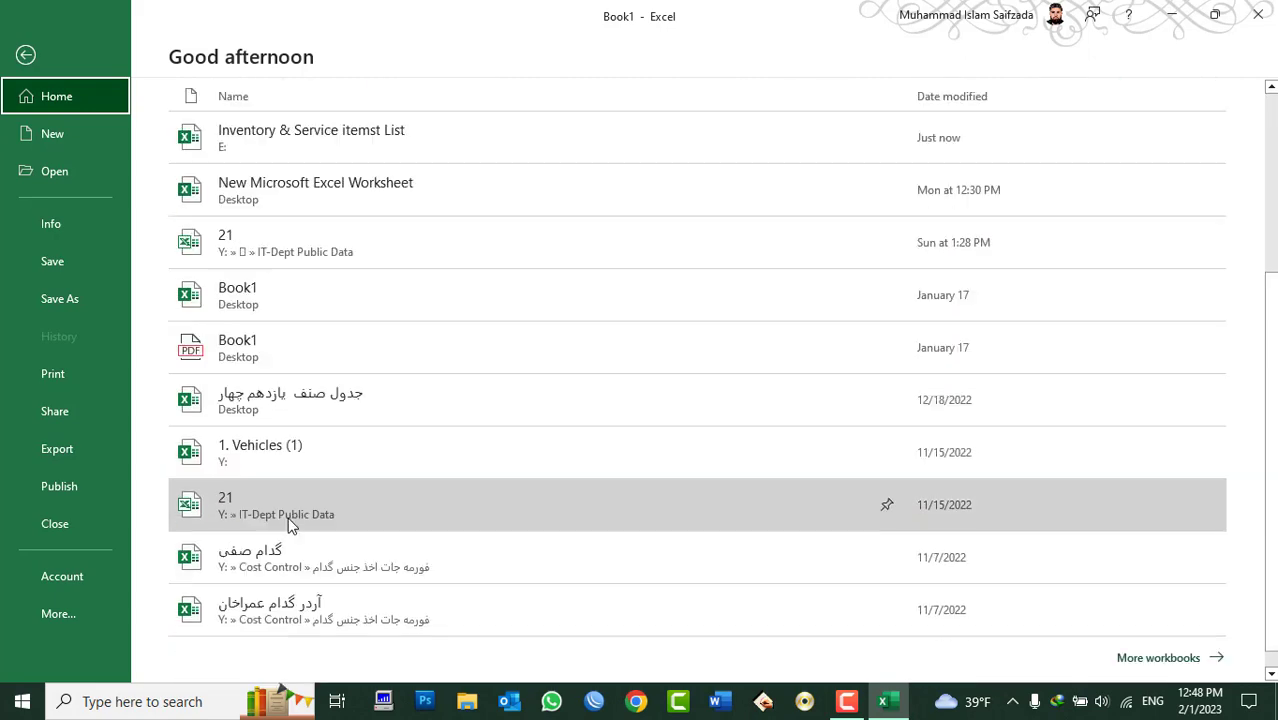
scroll(302, 566, "up", 3)
scroll(305, 560, "down", 2)
scroll(313, 547, "down", 2)
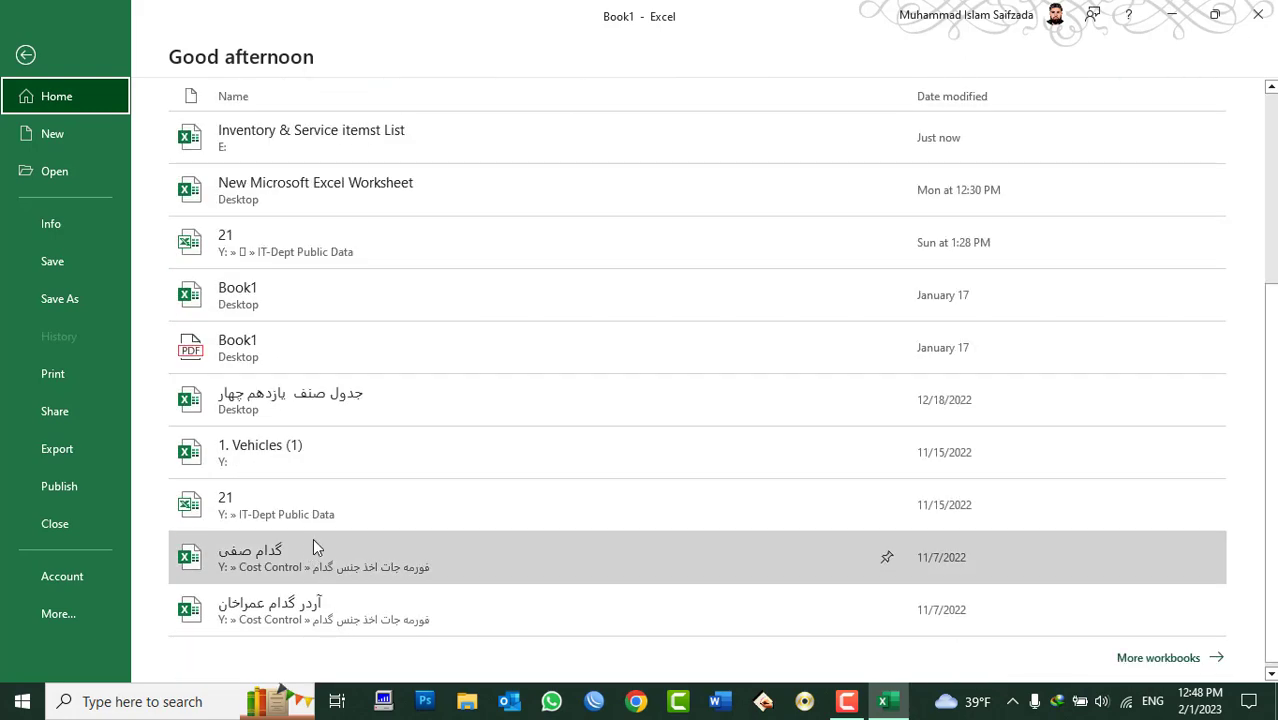
scroll(315, 543, "up", 3)
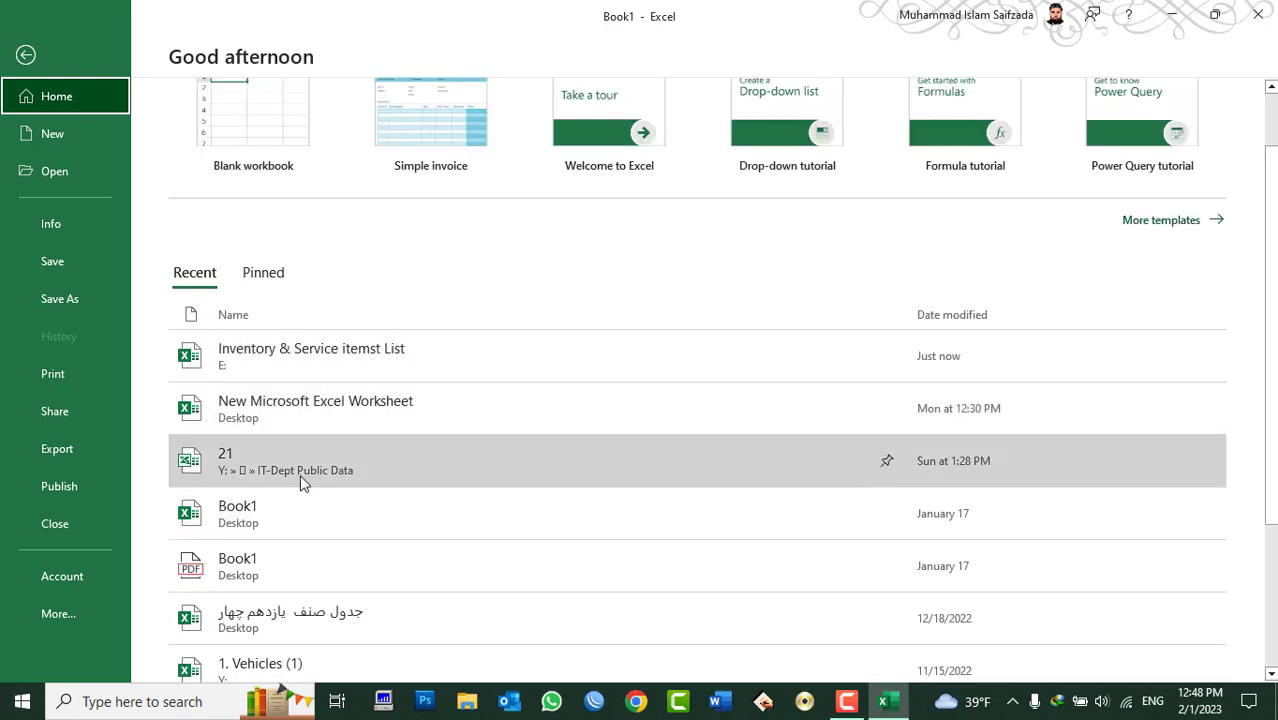
scroll(336, 555, "down", 3)
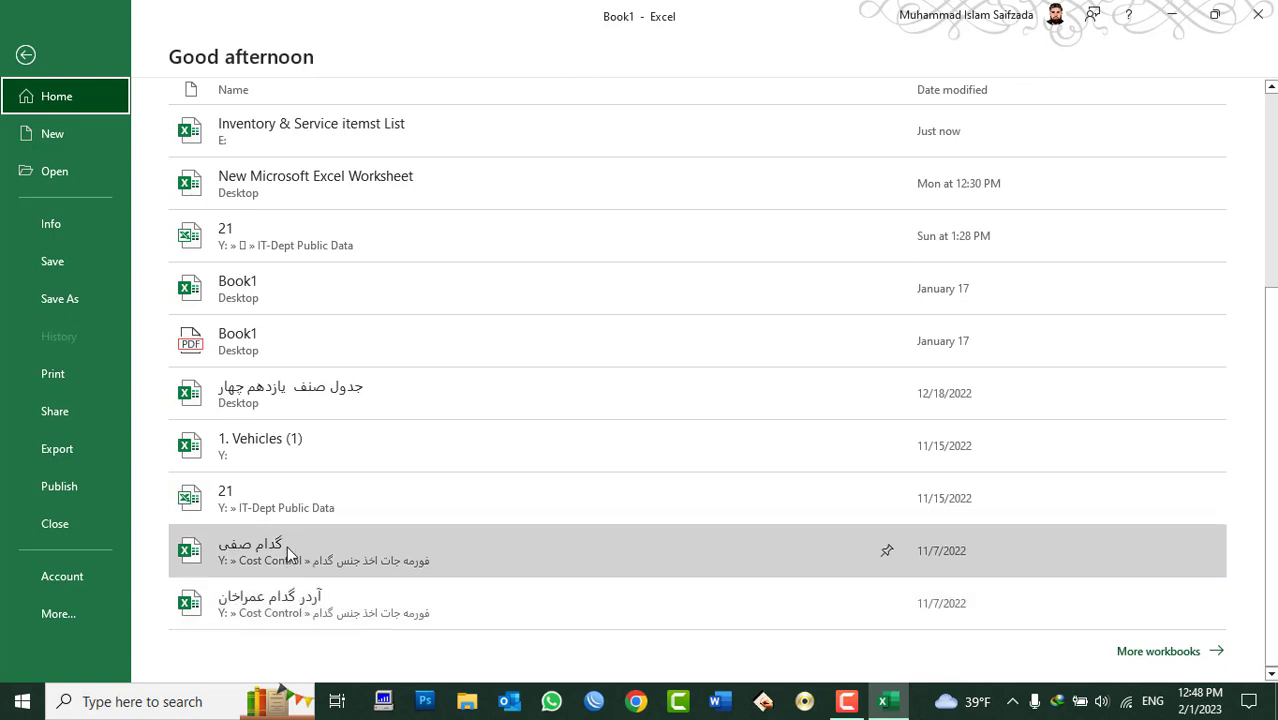
scroll(300, 380, "up", 4)
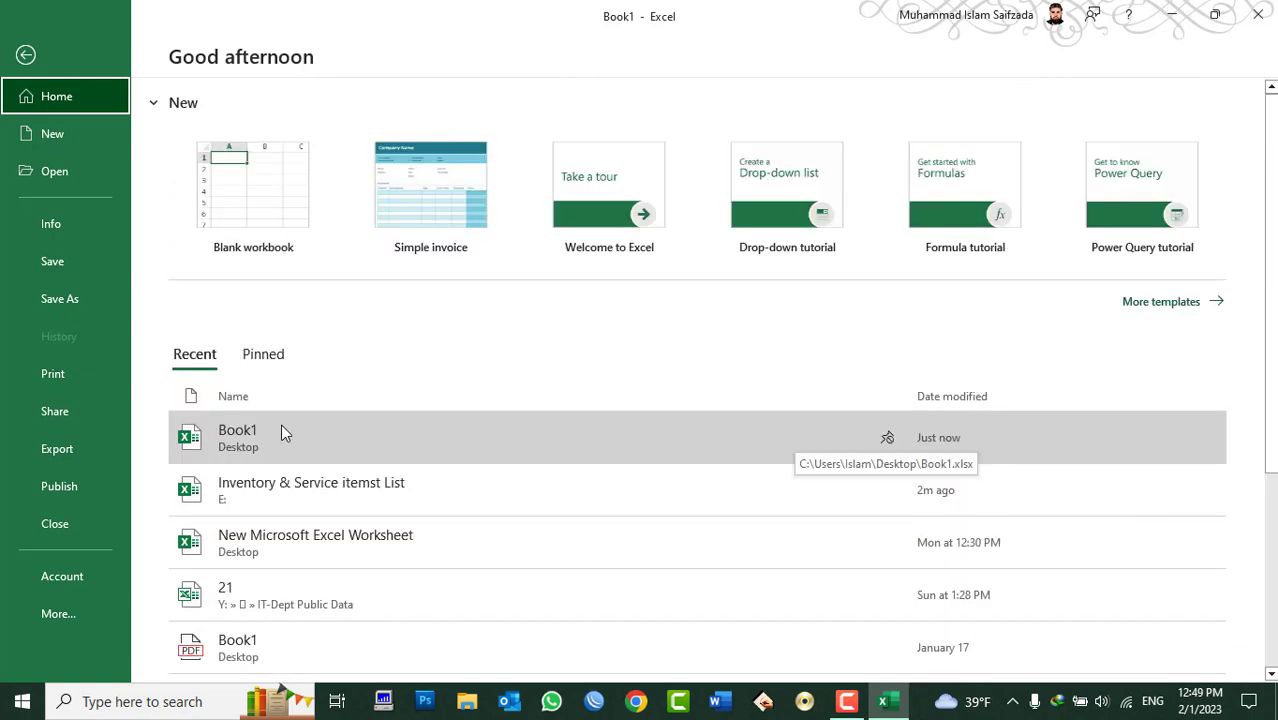
scroll(310, 540, "down", 2)
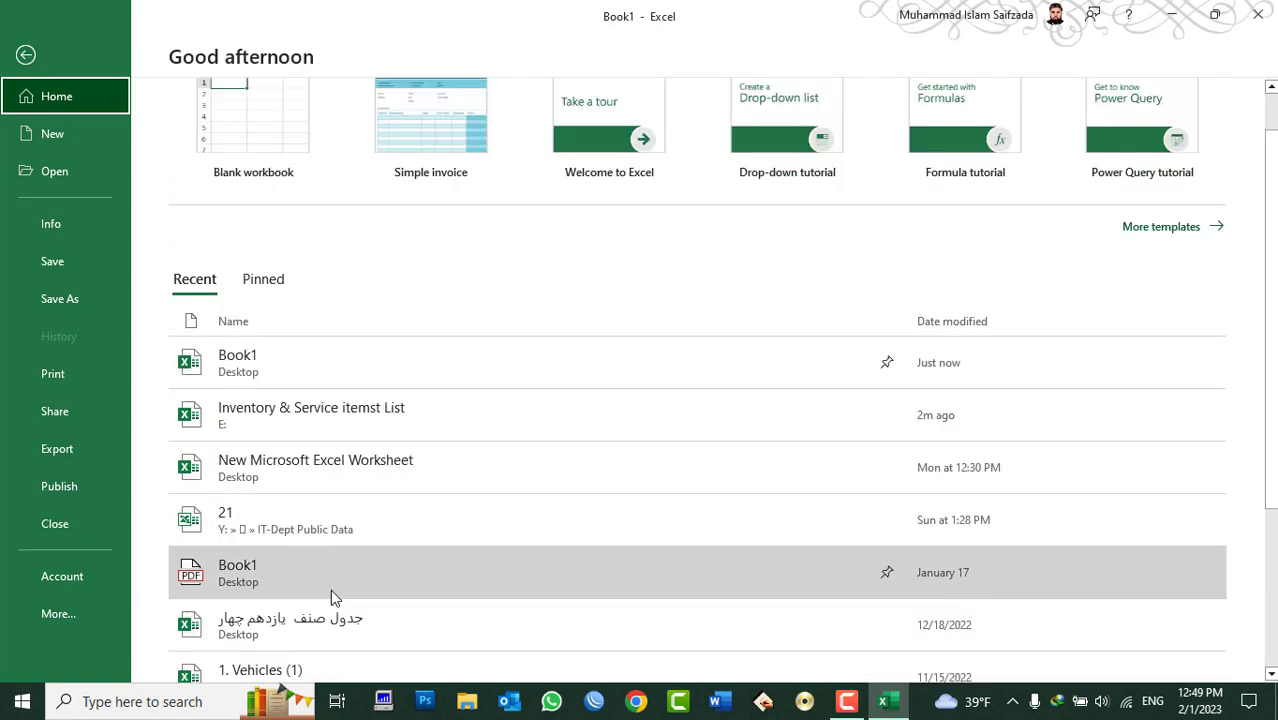
Remove the Book1 PDF and the 21 workbook from the recent files list.
right_click(338, 503)
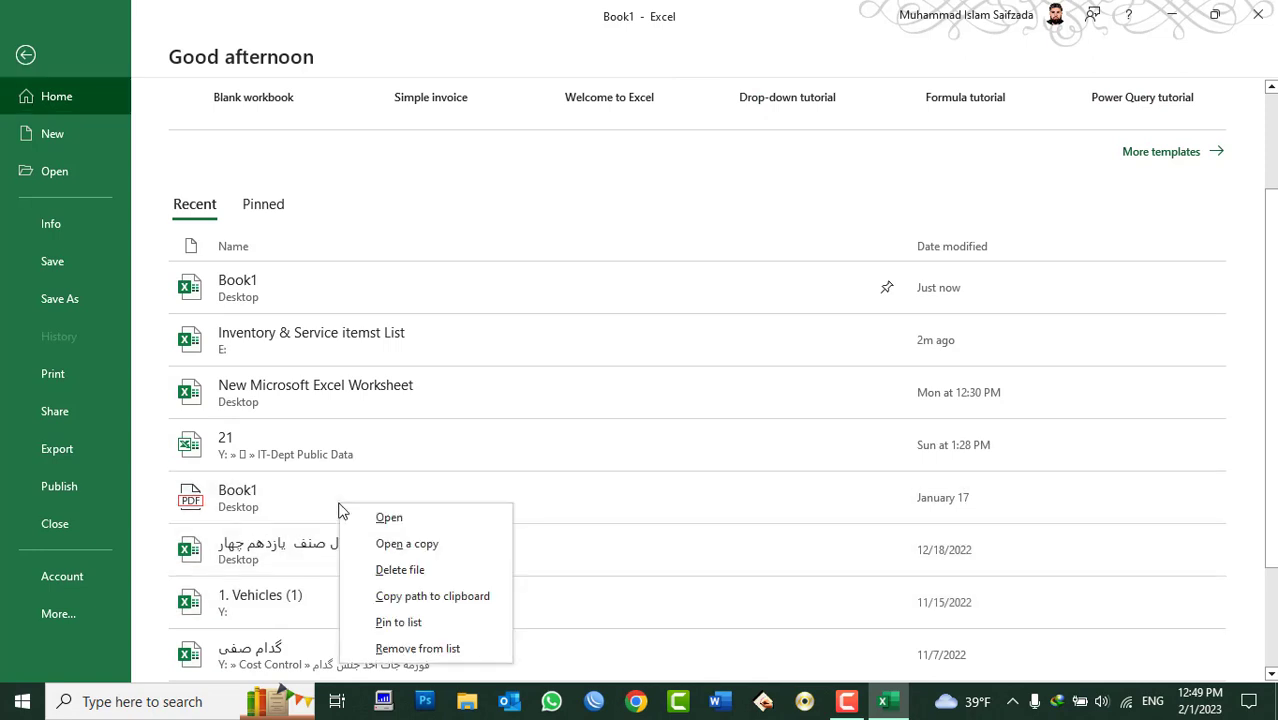
left_click(421, 649)
right_click(303, 455)
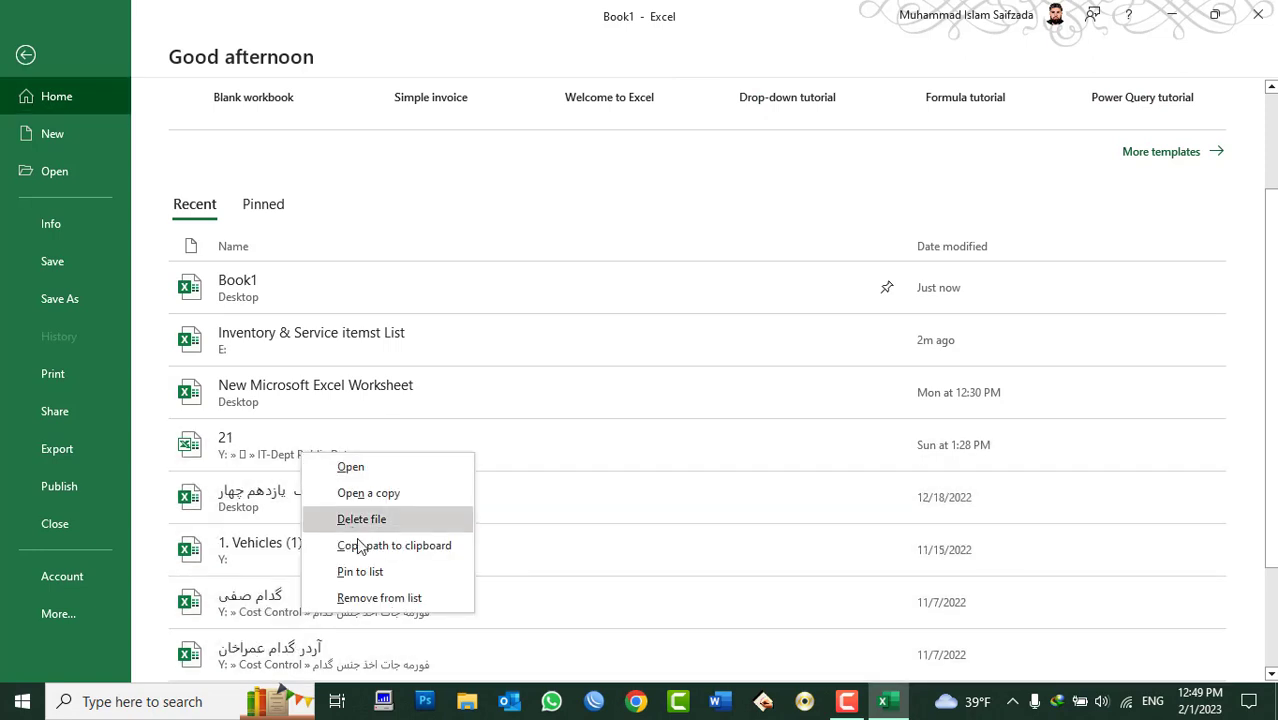
left_click(382, 592)
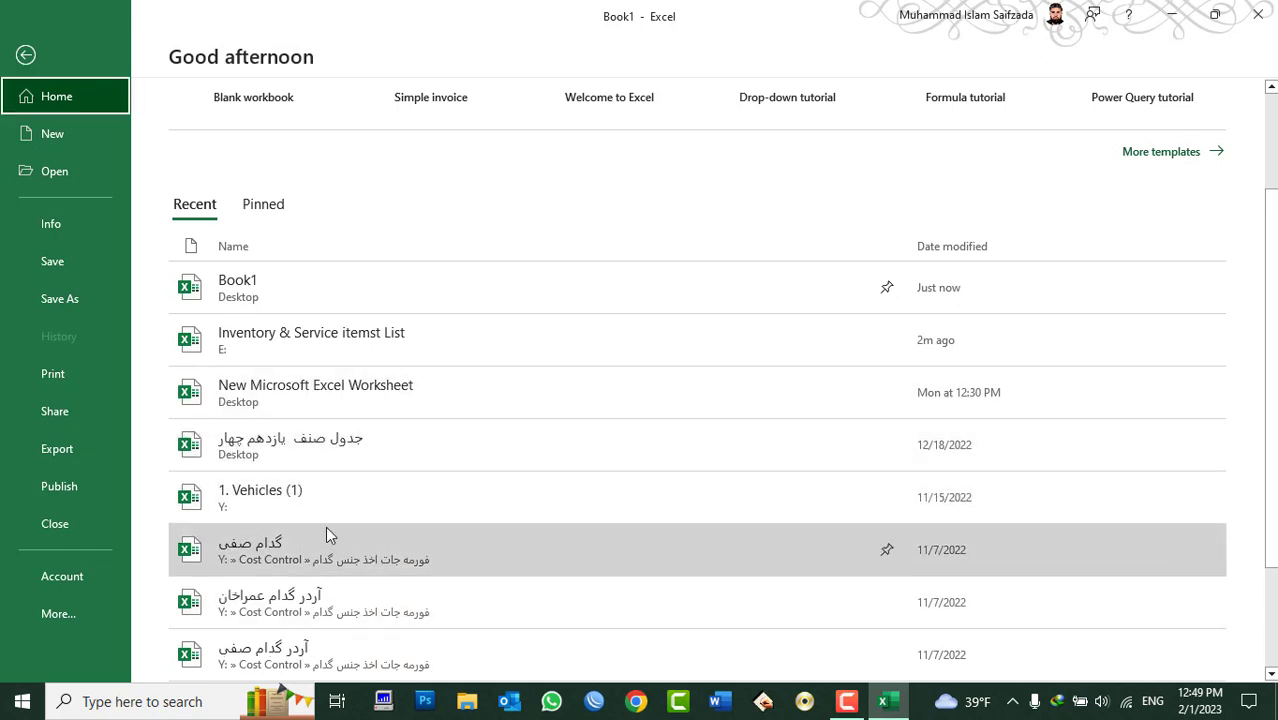
scroll(430, 455, "up", 3)
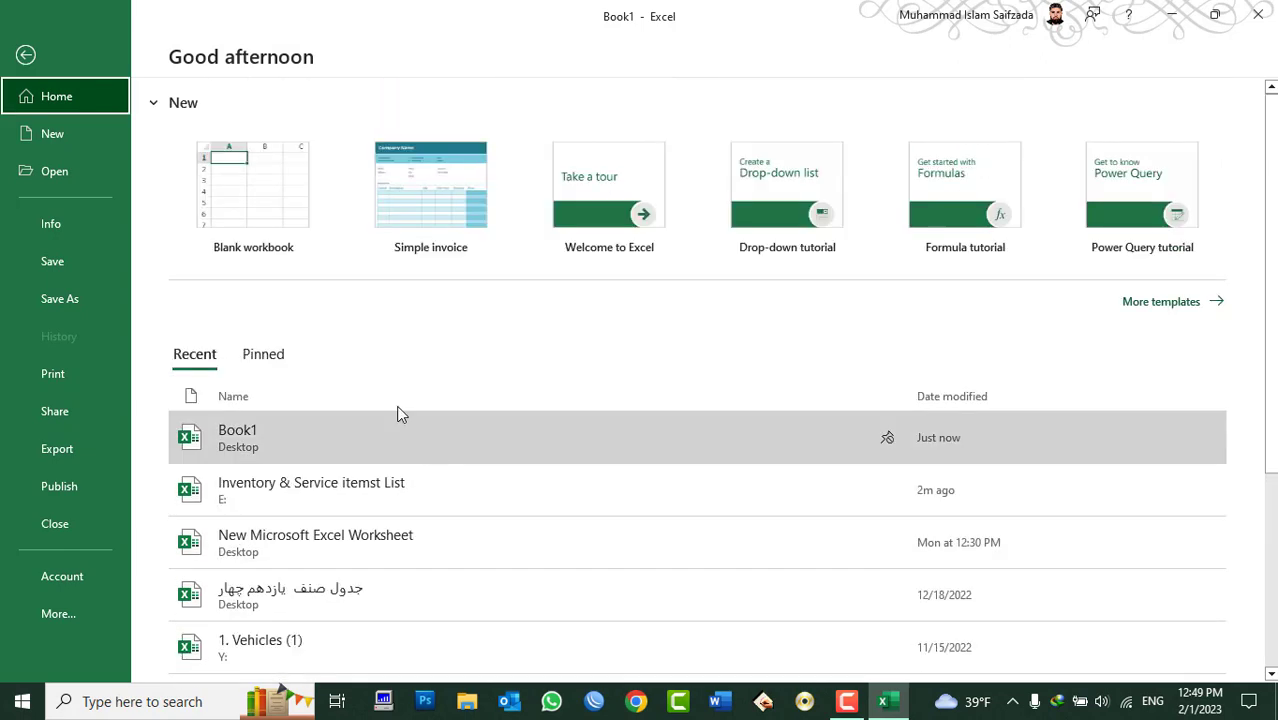
Browse the New workbook templates and their search box, then switch to the Open page.
left_click(60, 134)
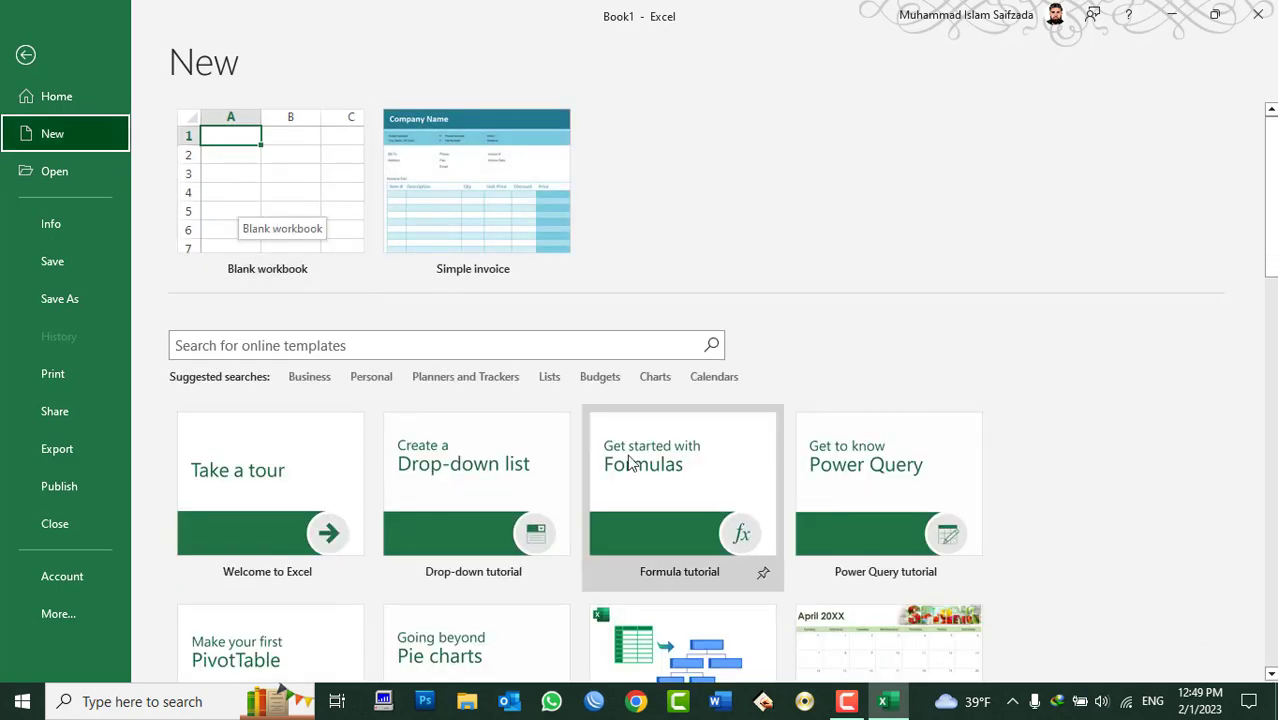
scroll(600, 480, "down", 1)
scroll(580, 499, "down", 2)
scroll(493, 513, "up", 1)
scroll(499, 328, "down", 2)
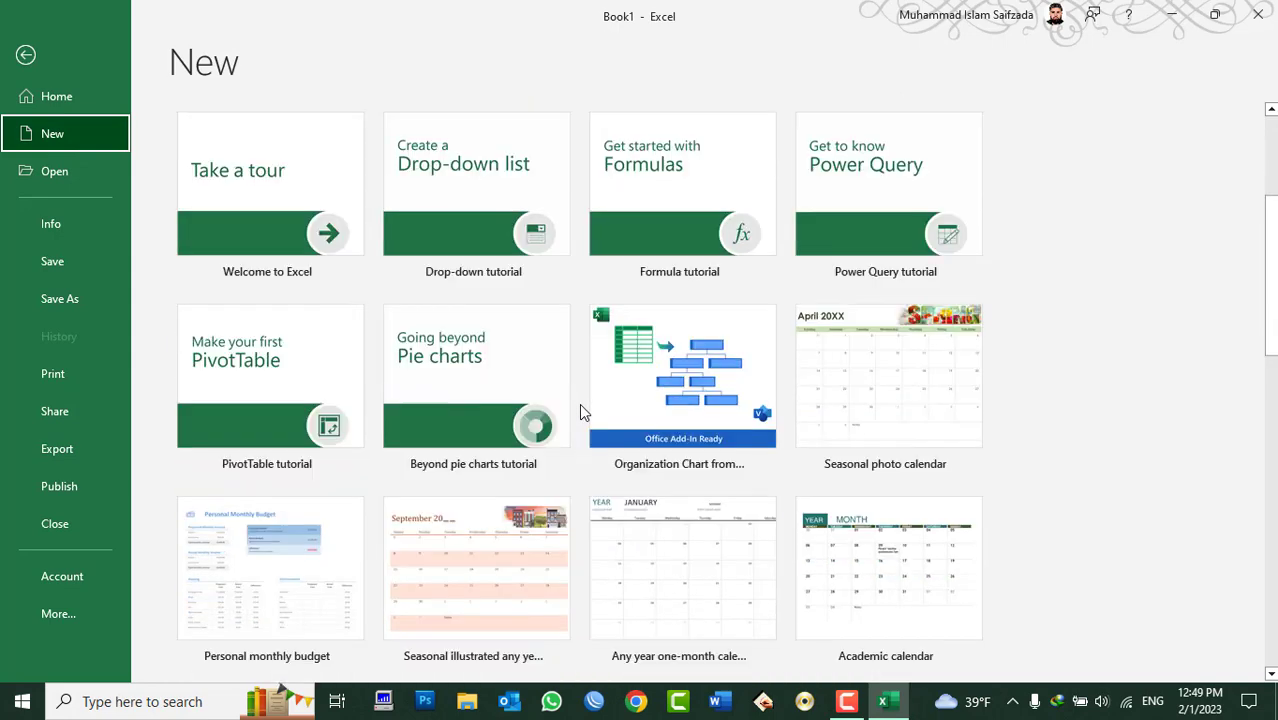
scroll(495, 430, "up", 3)
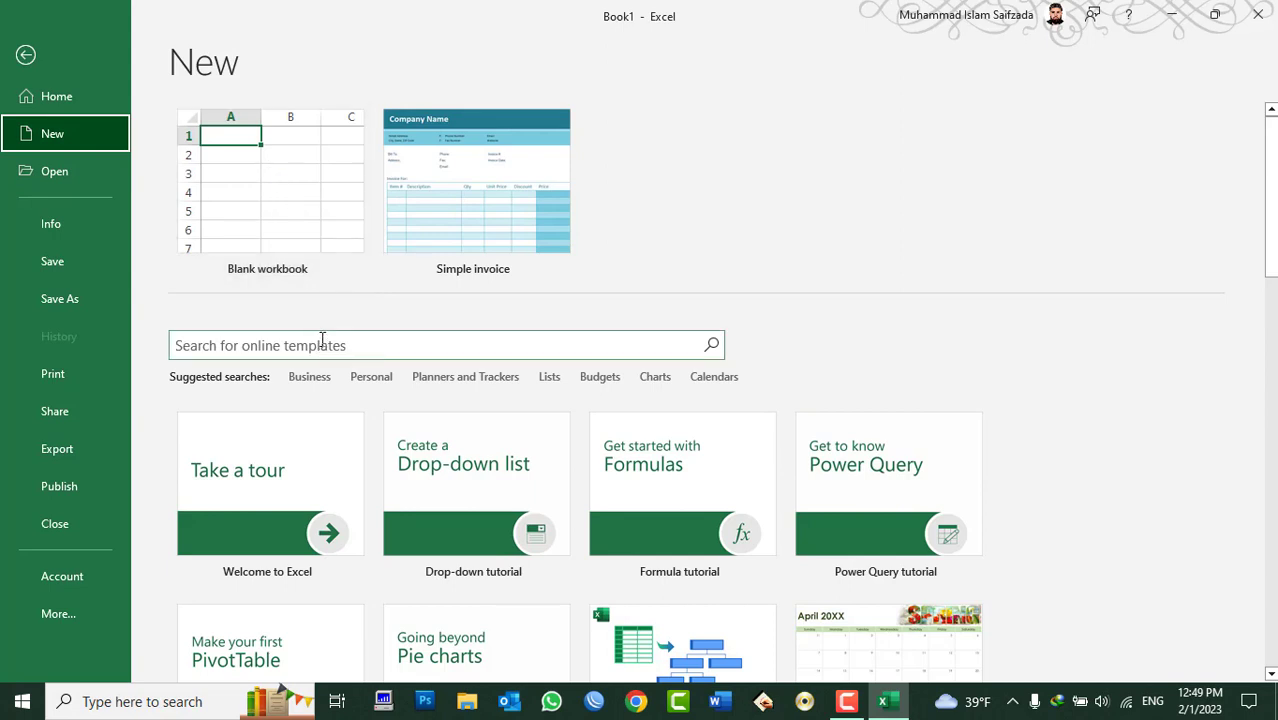
left_click(322, 341)
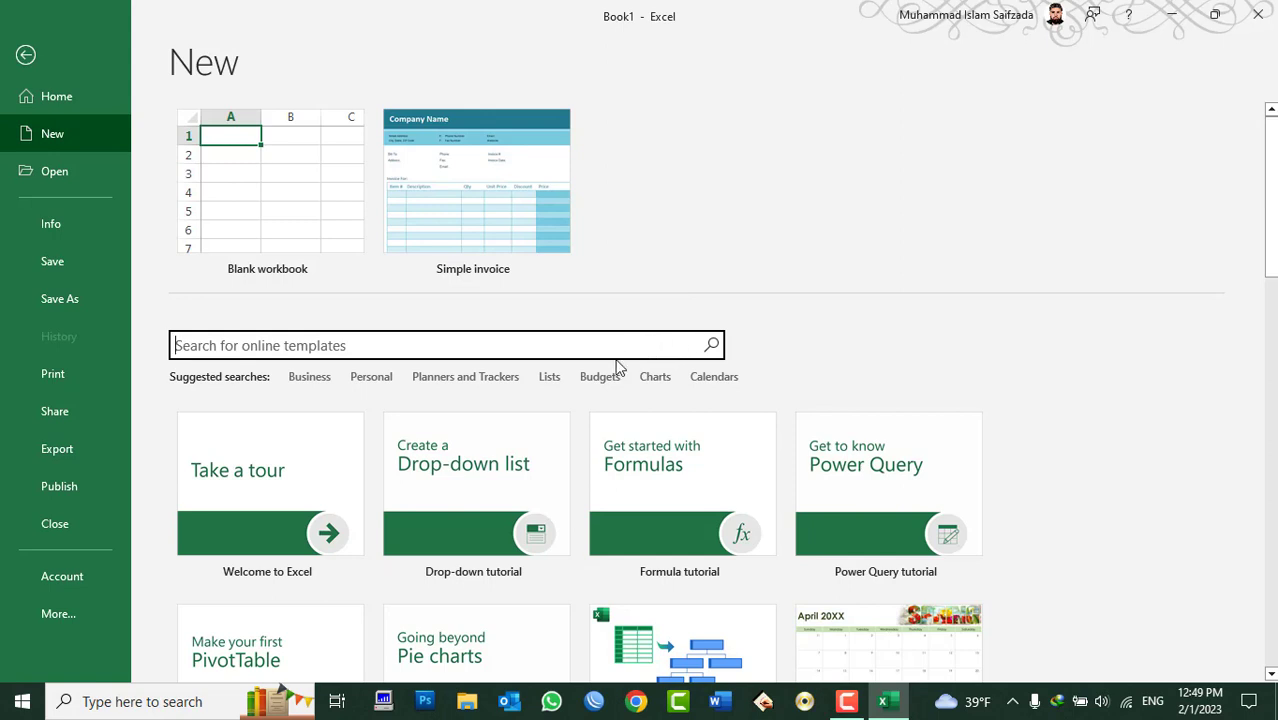
left_click(71, 174)
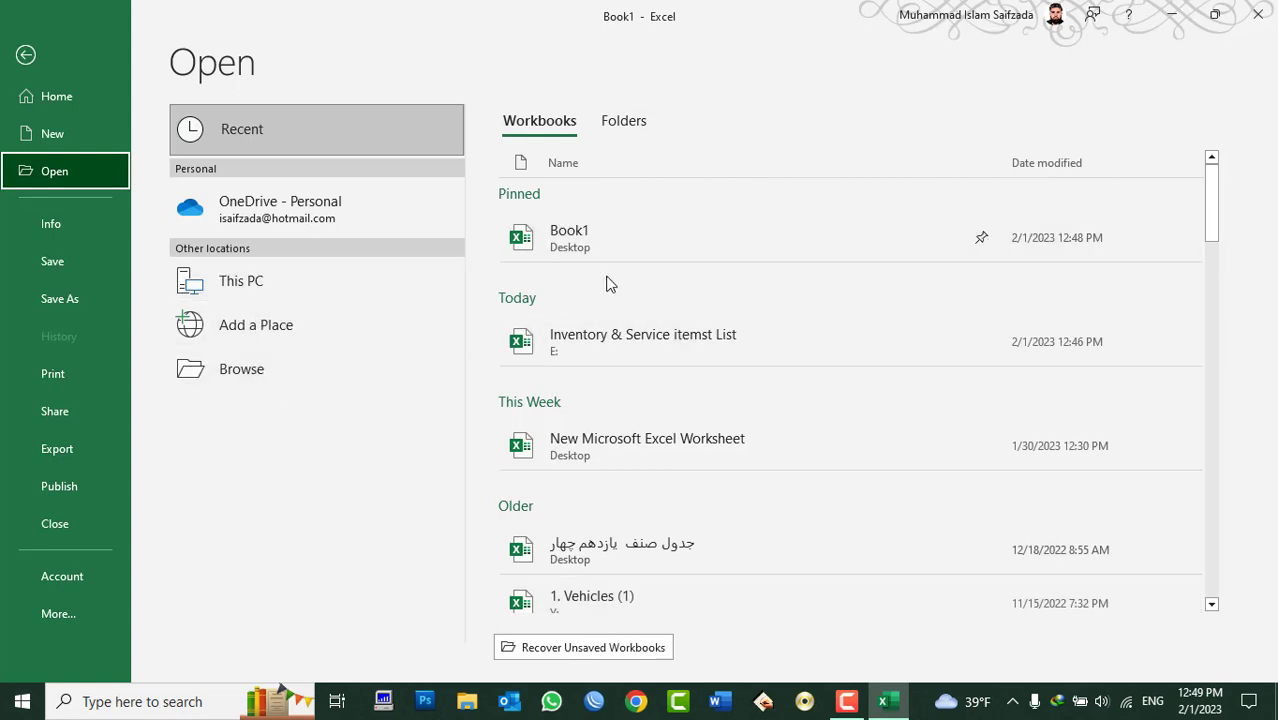
left_click(323, 365)
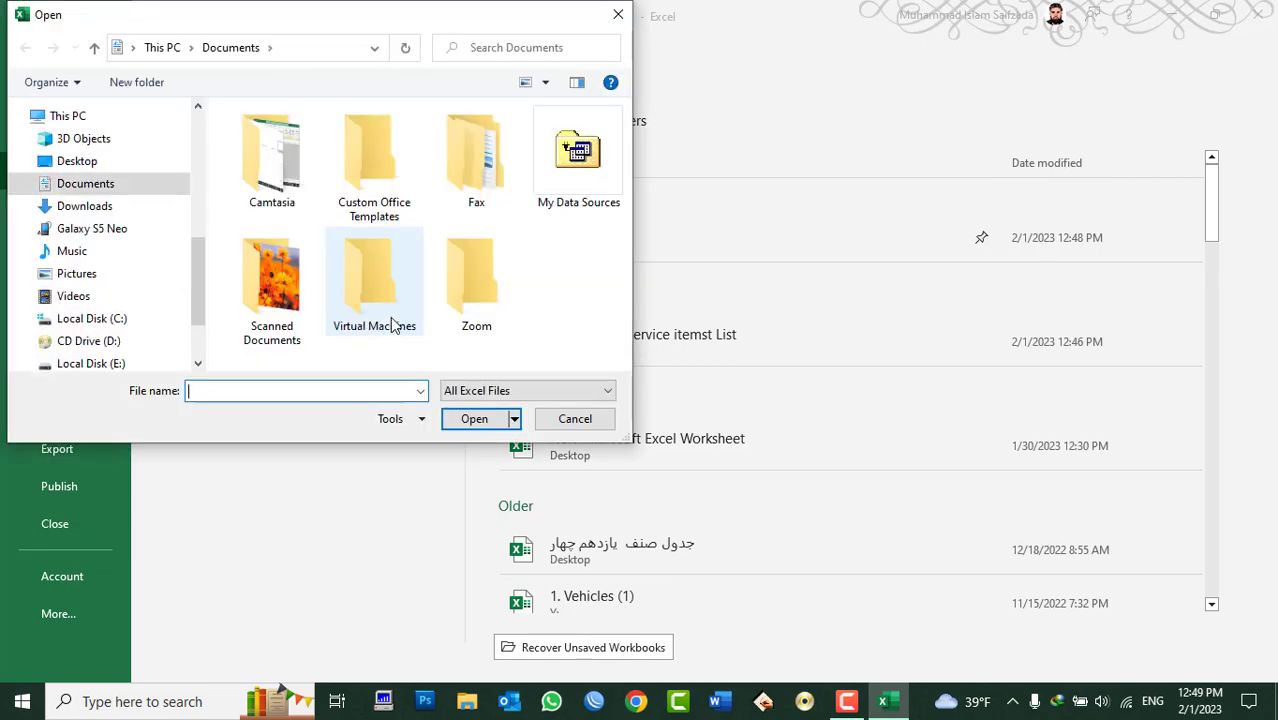
left_click(105, 364)
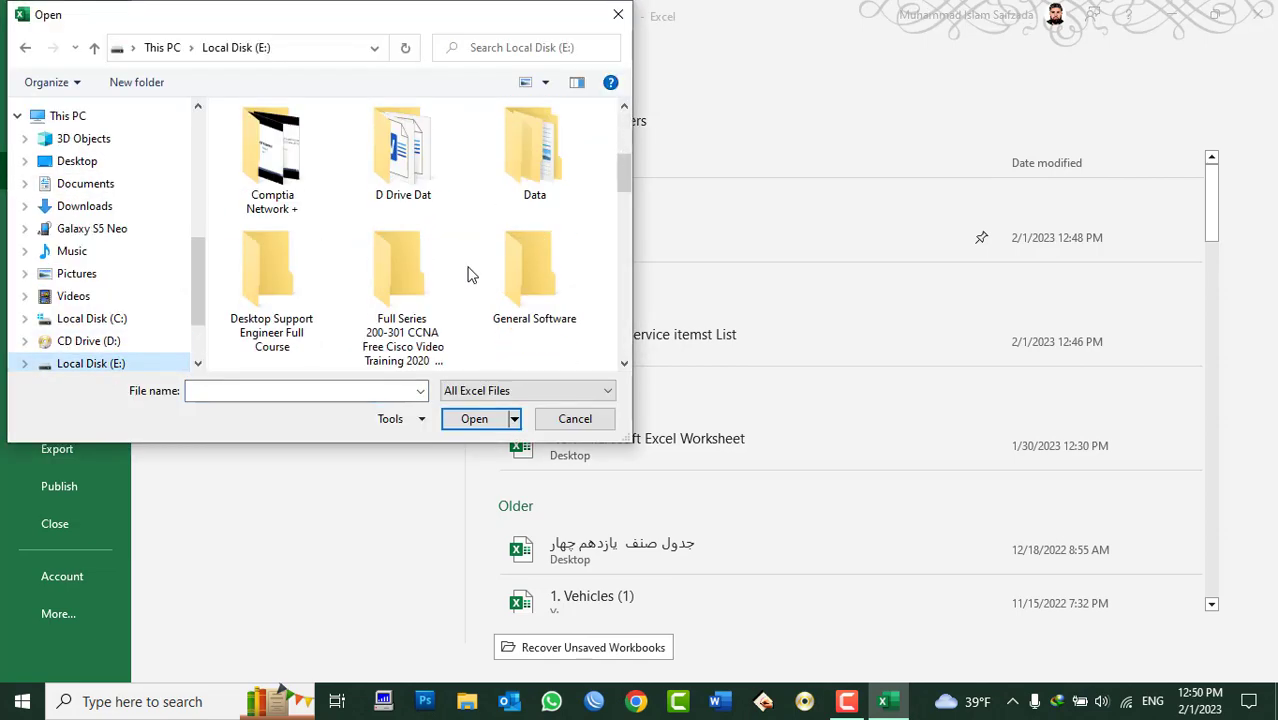
scroll(470, 290, "down", 5)
scroll(471, 308, "down", 5)
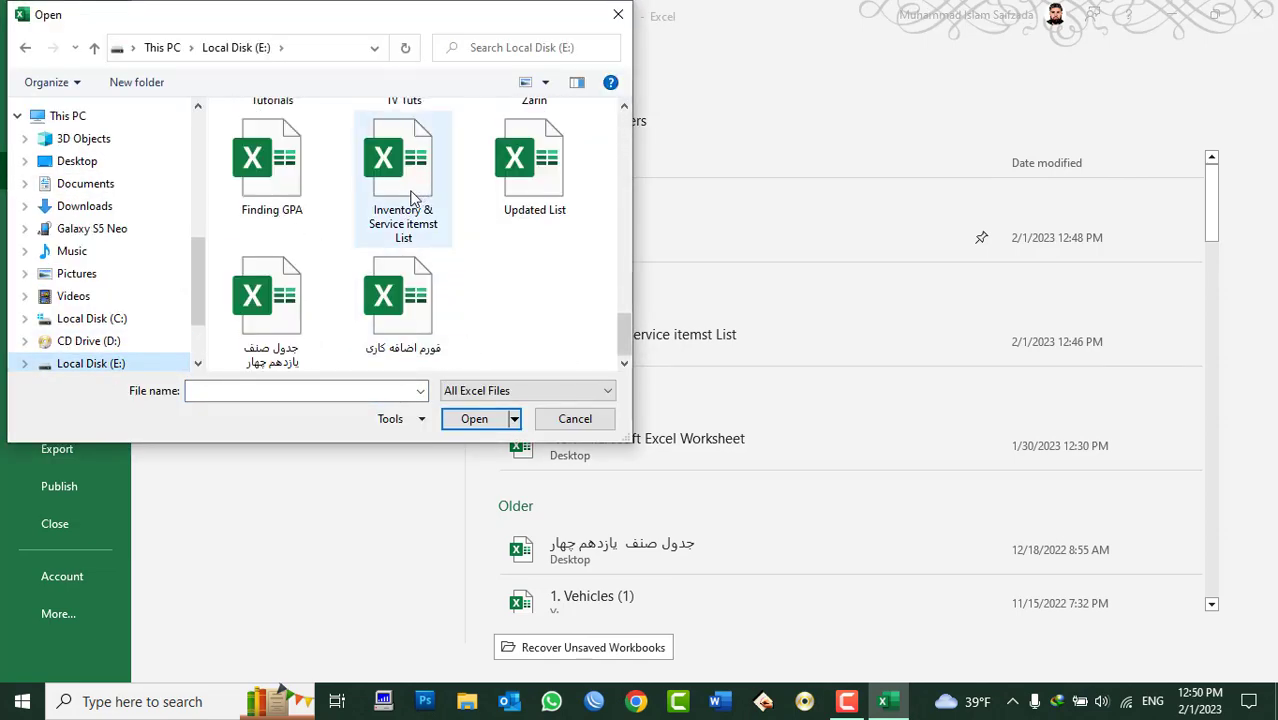
left_click(402, 162)
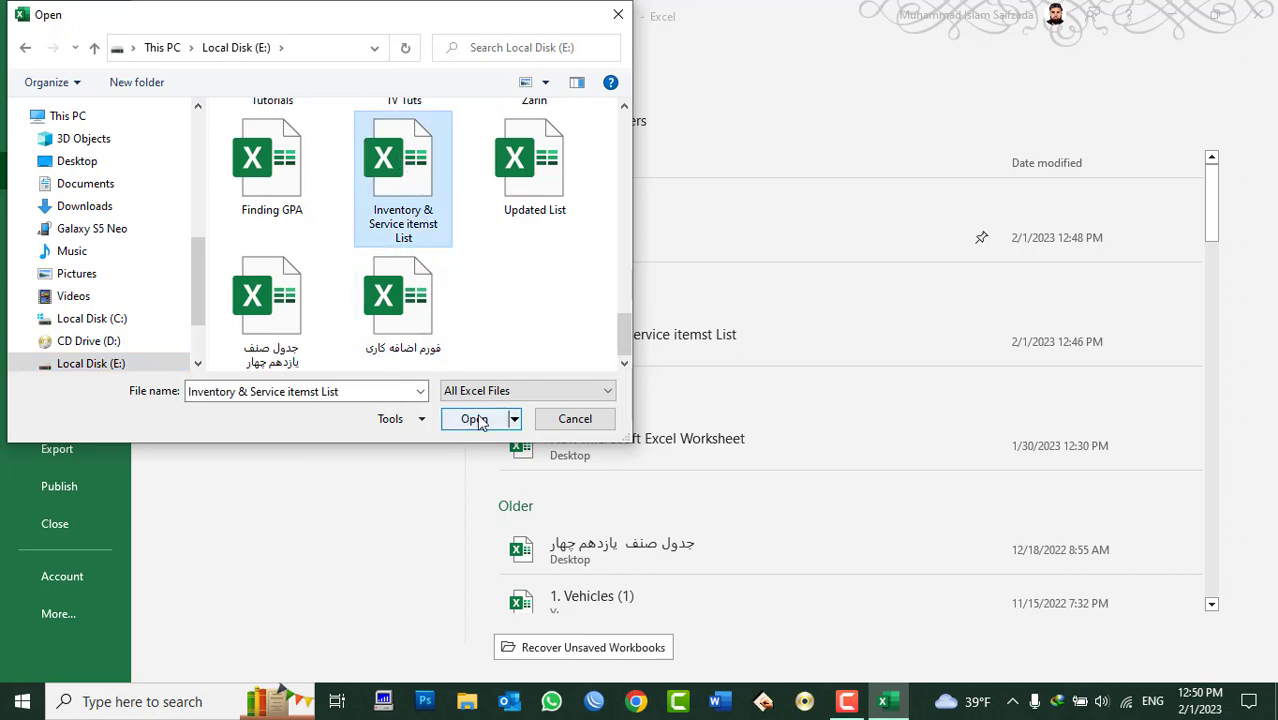
left_click(516, 421)
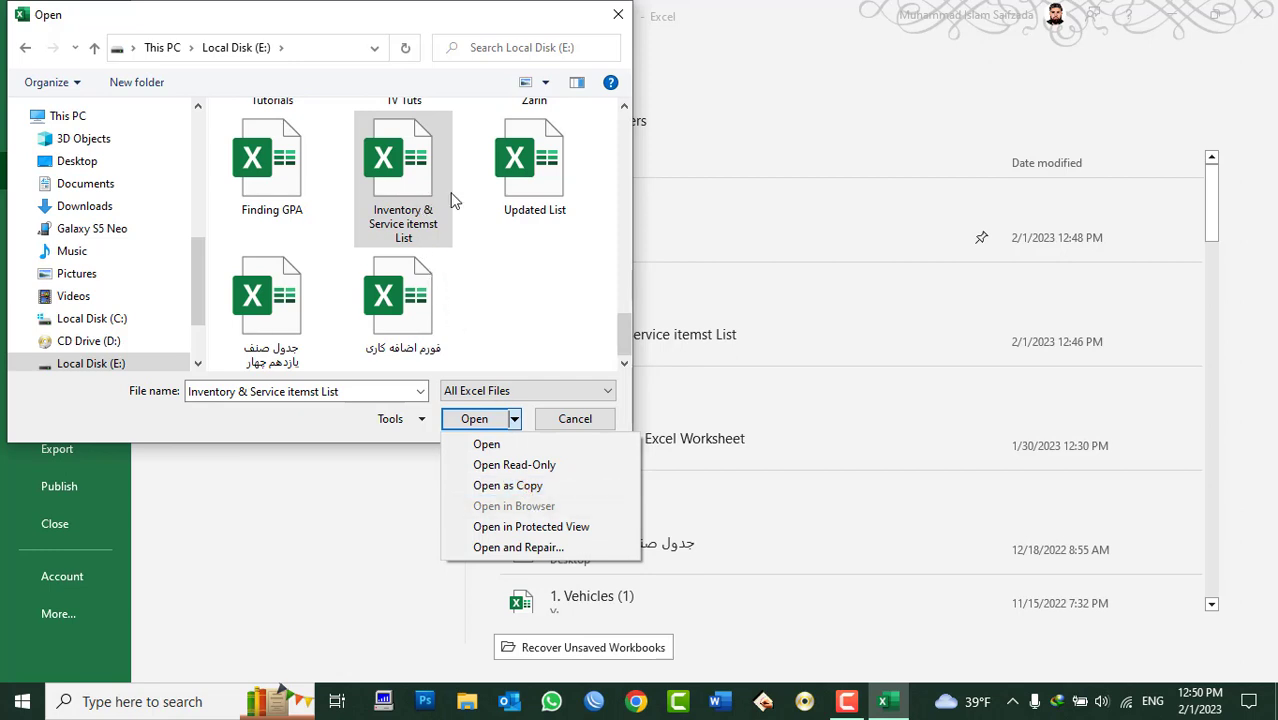
left_click(535, 176)
left_click(415, 180)
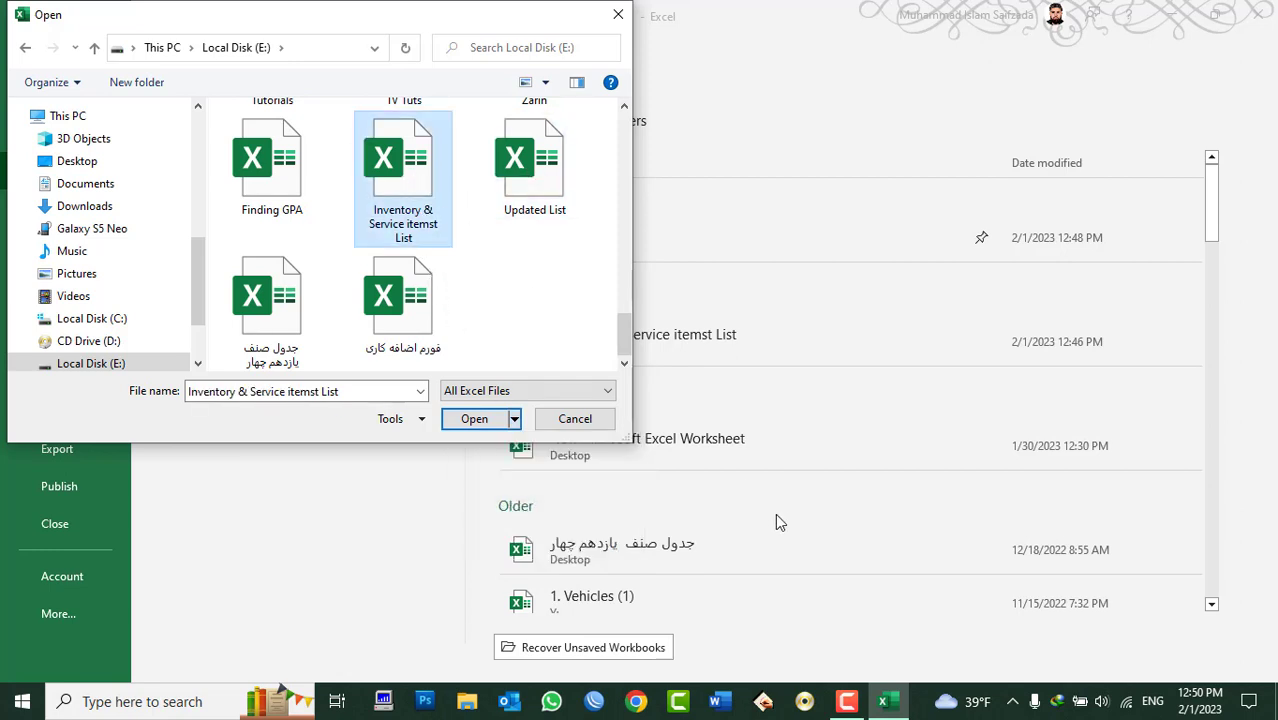
left_click(514, 419)
left_click(514, 419)
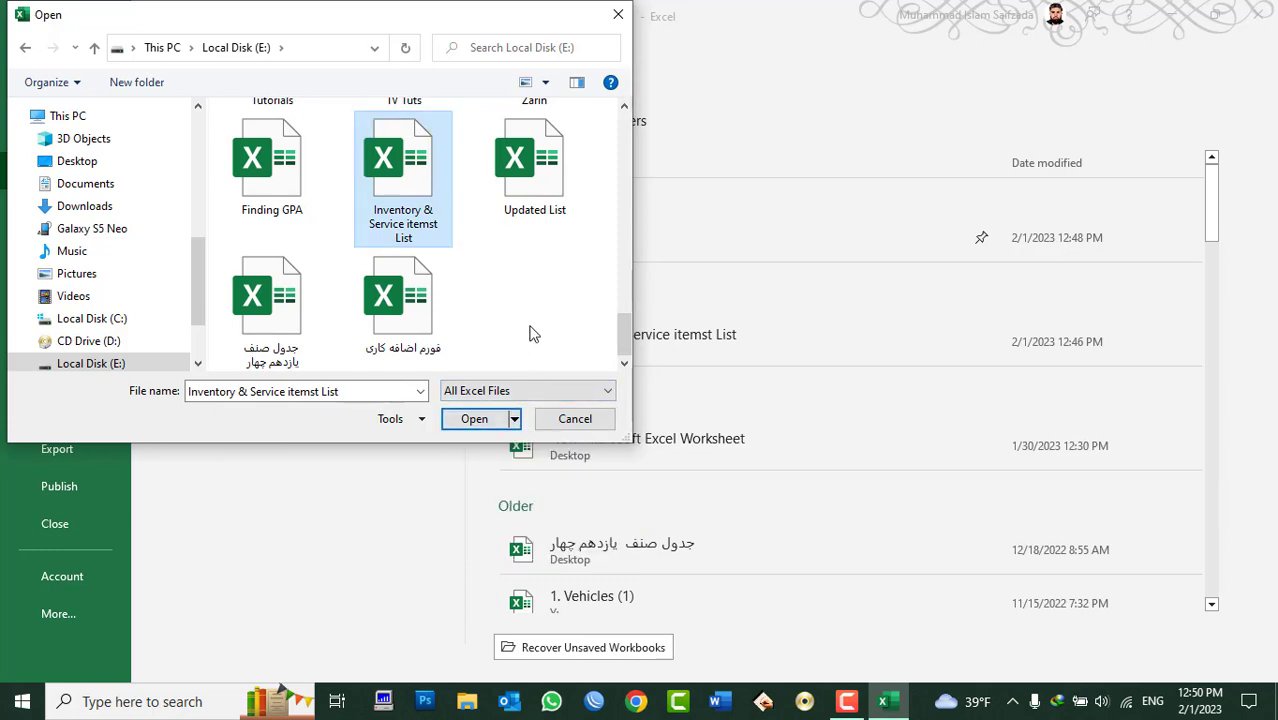
left_click(574, 420)
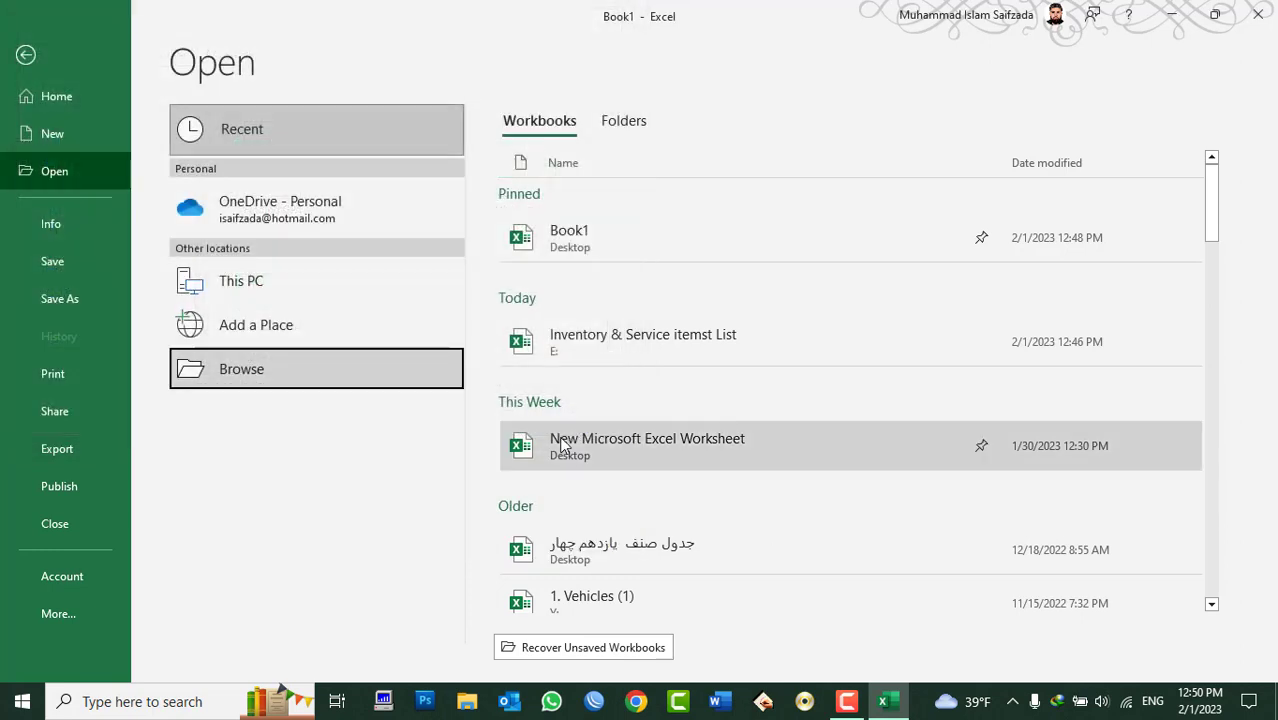
Open Inventory & Service itemst List and save a Web Page copy to Local Disk (E:).
left_click(605, 325)
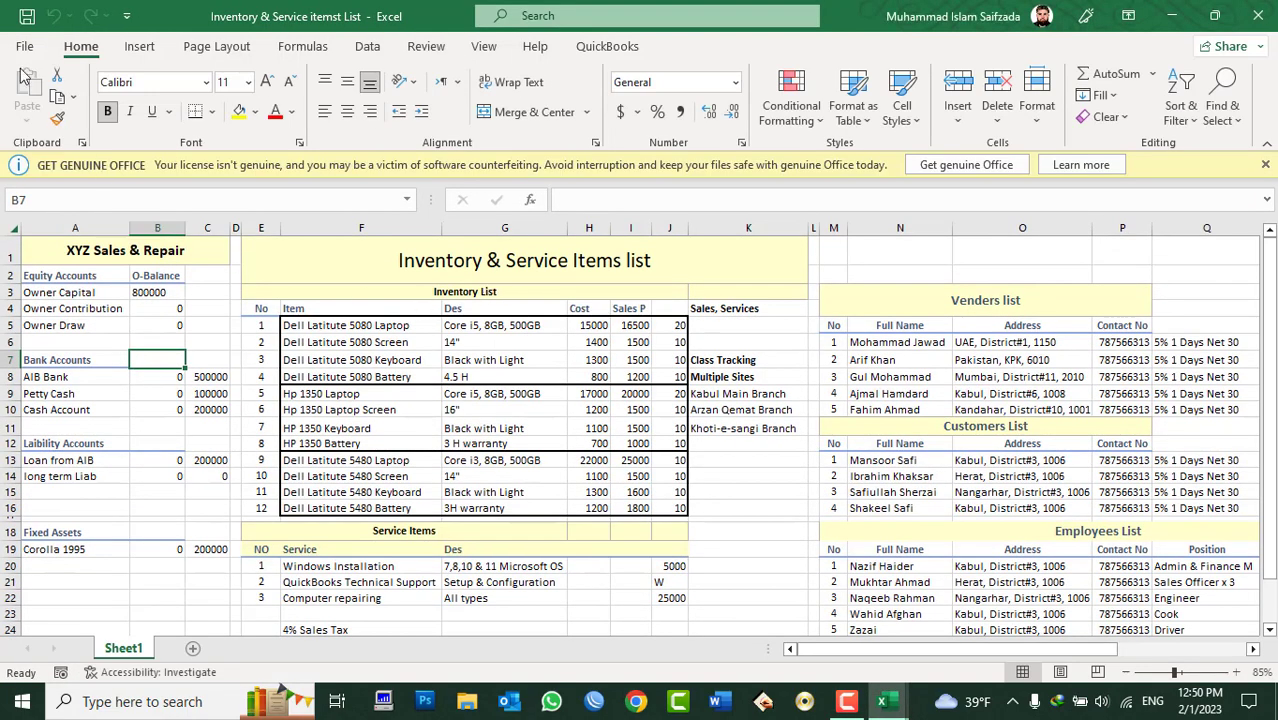
left_click(24, 46)
left_click(88, 303)
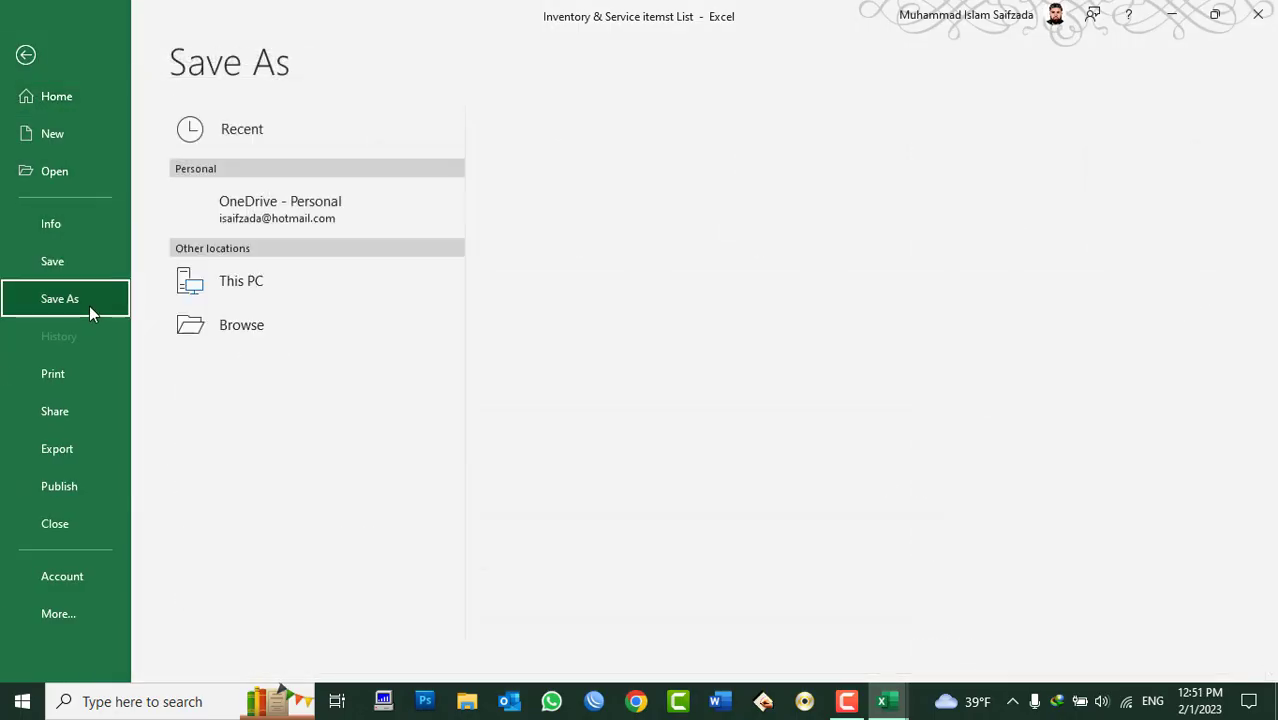
left_click(325, 375)
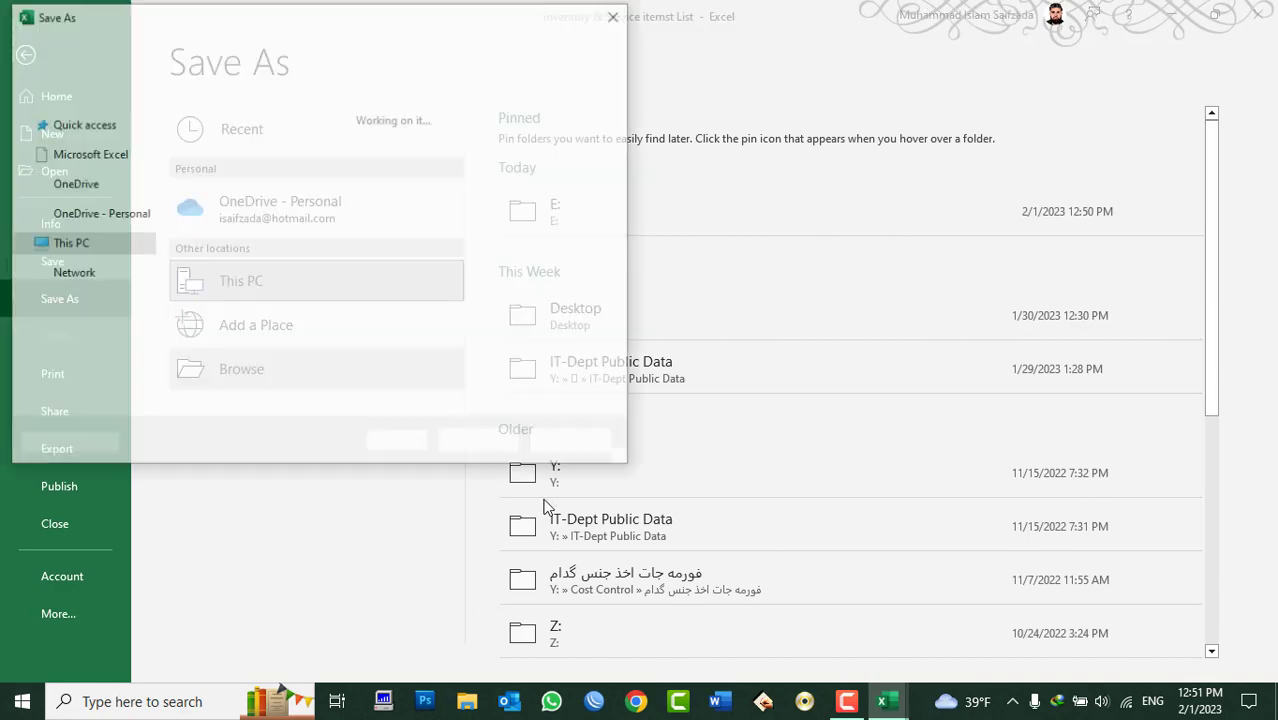
left_click(296, 352)
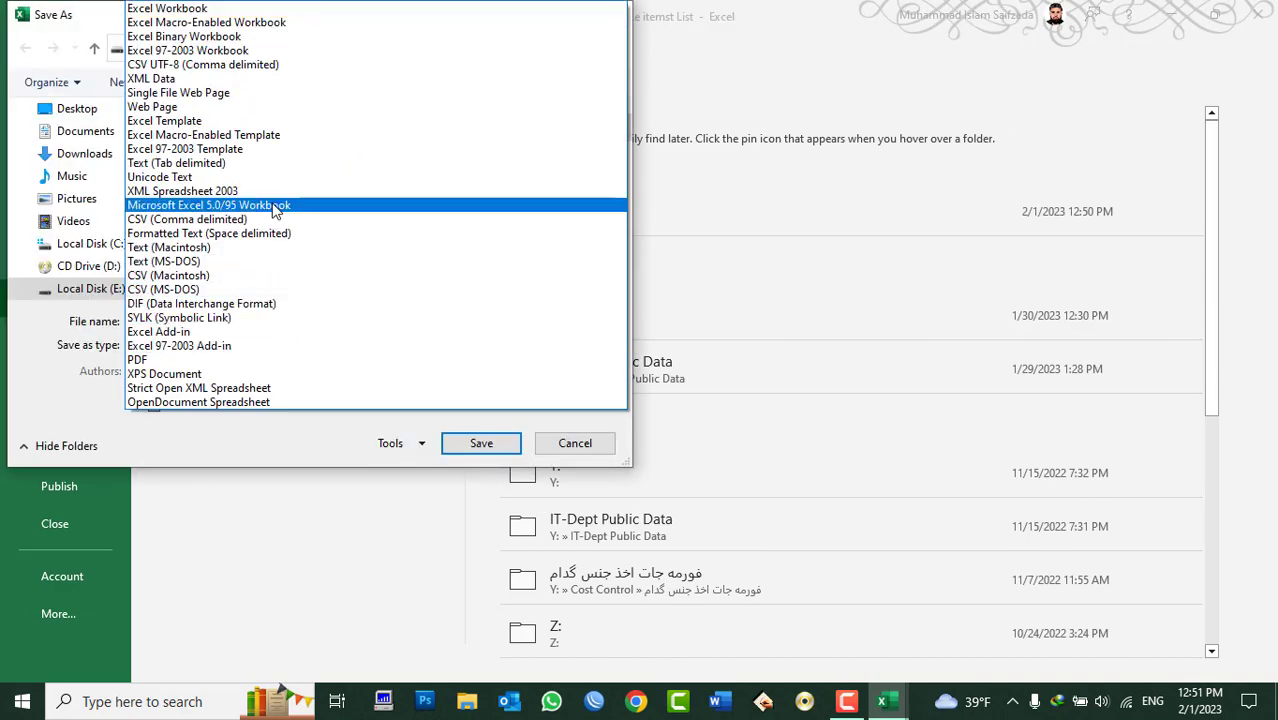
left_click(219, 110)
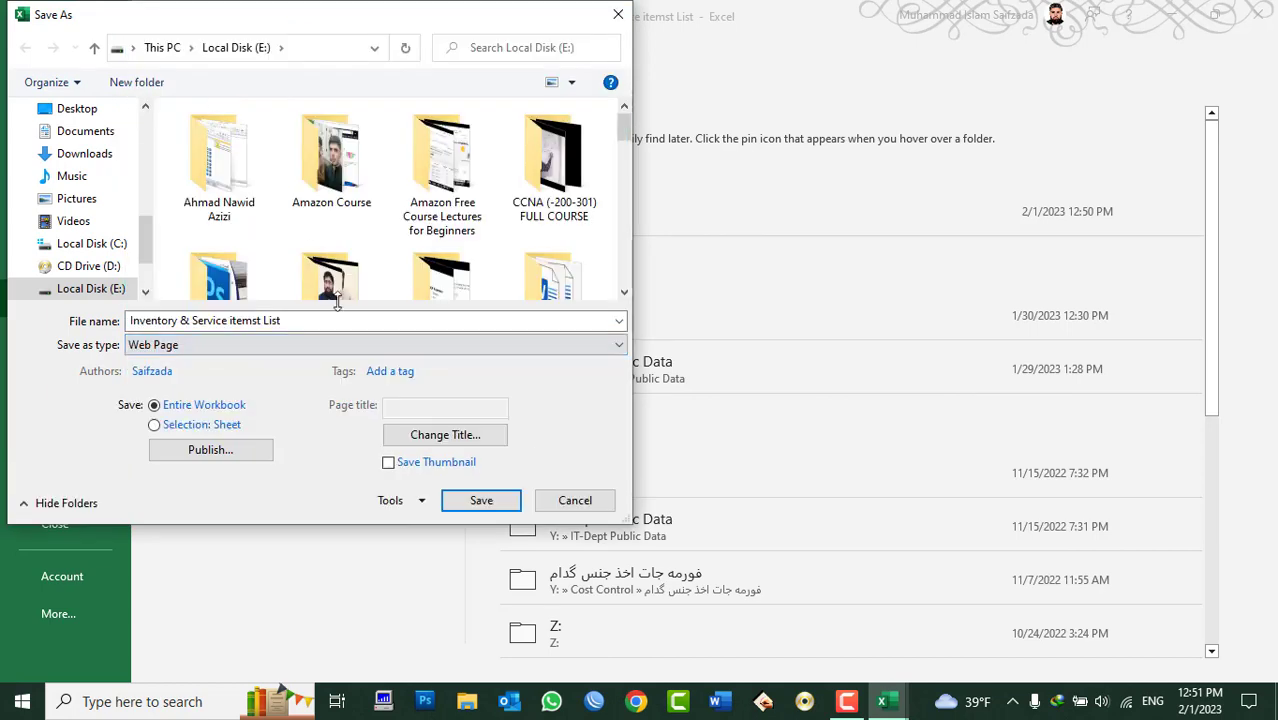
left_click(478, 500)
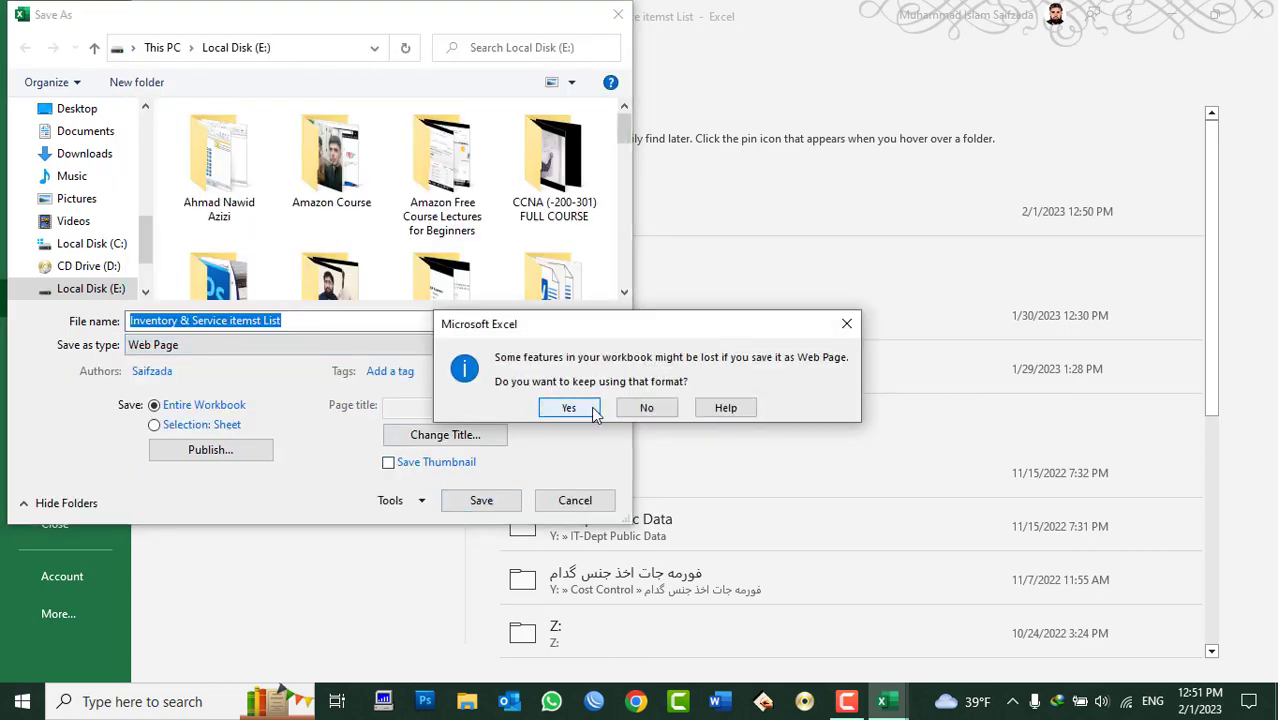
left_click(566, 408)
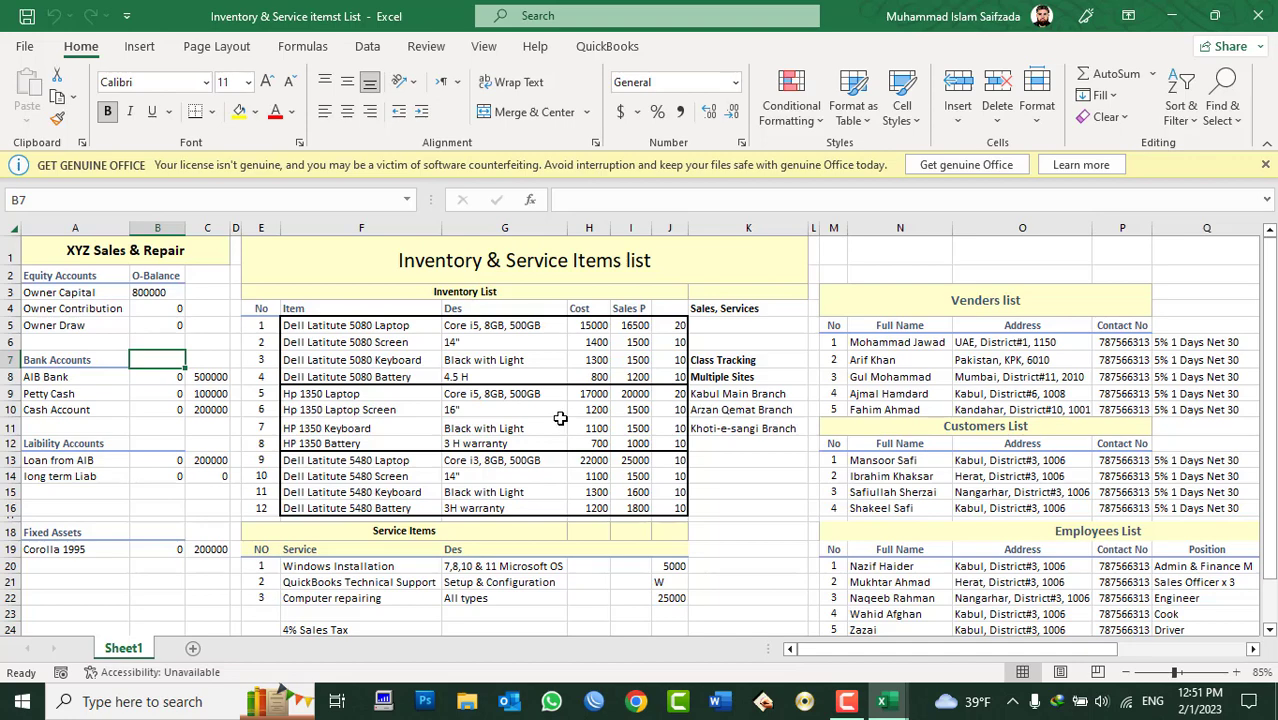
Close the inventory workbook and browse the computer from File > Open.
left_click(24, 48)
left_click(43, 524)
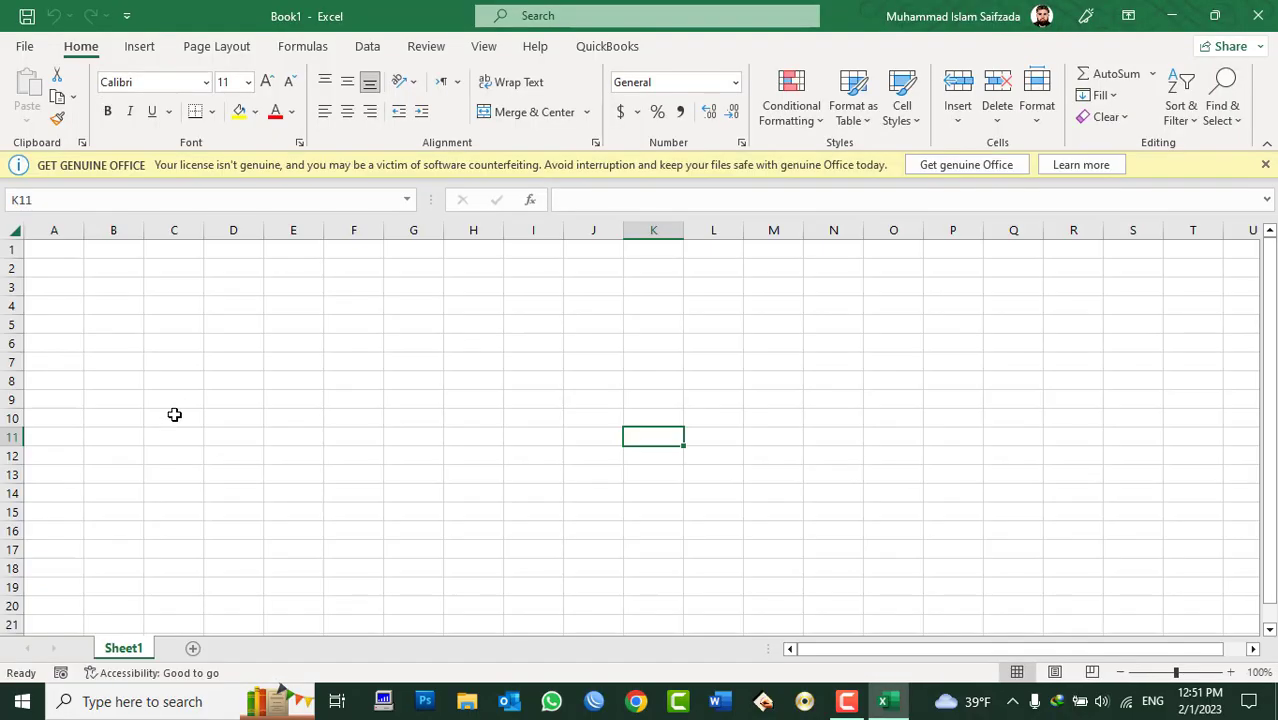
left_click(24, 46)
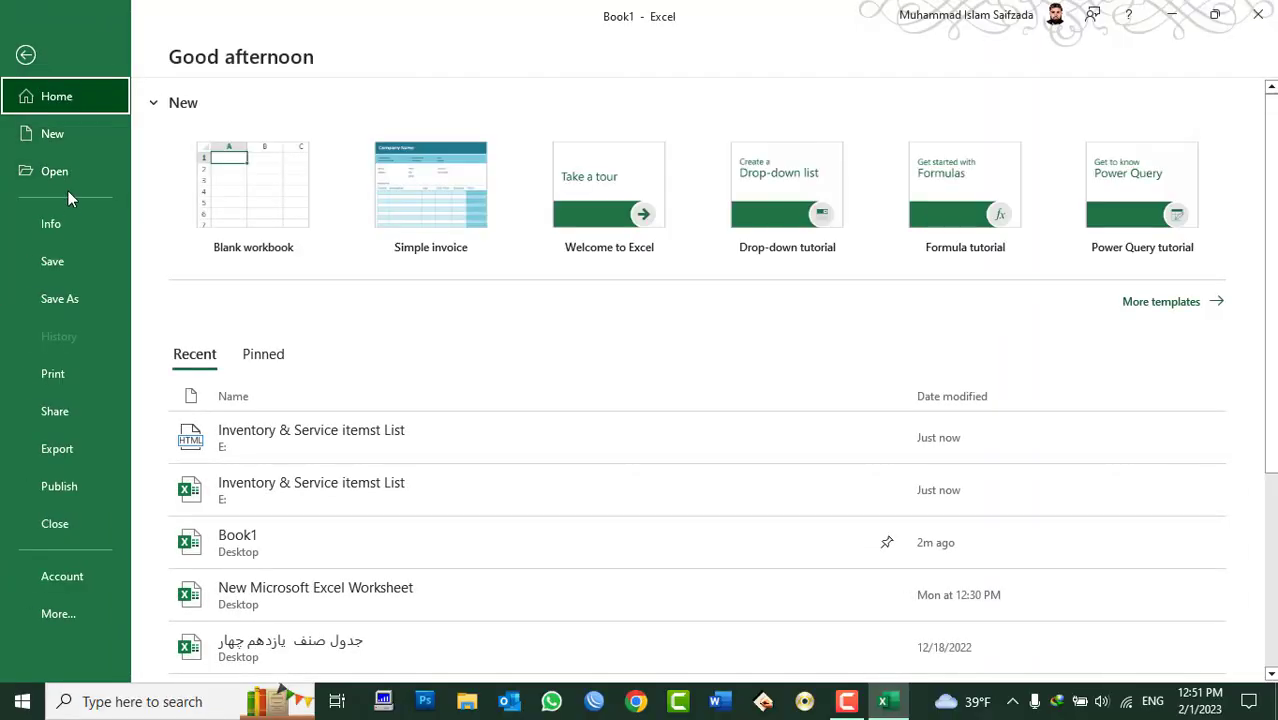
left_click(71, 181)
left_click(284, 372)
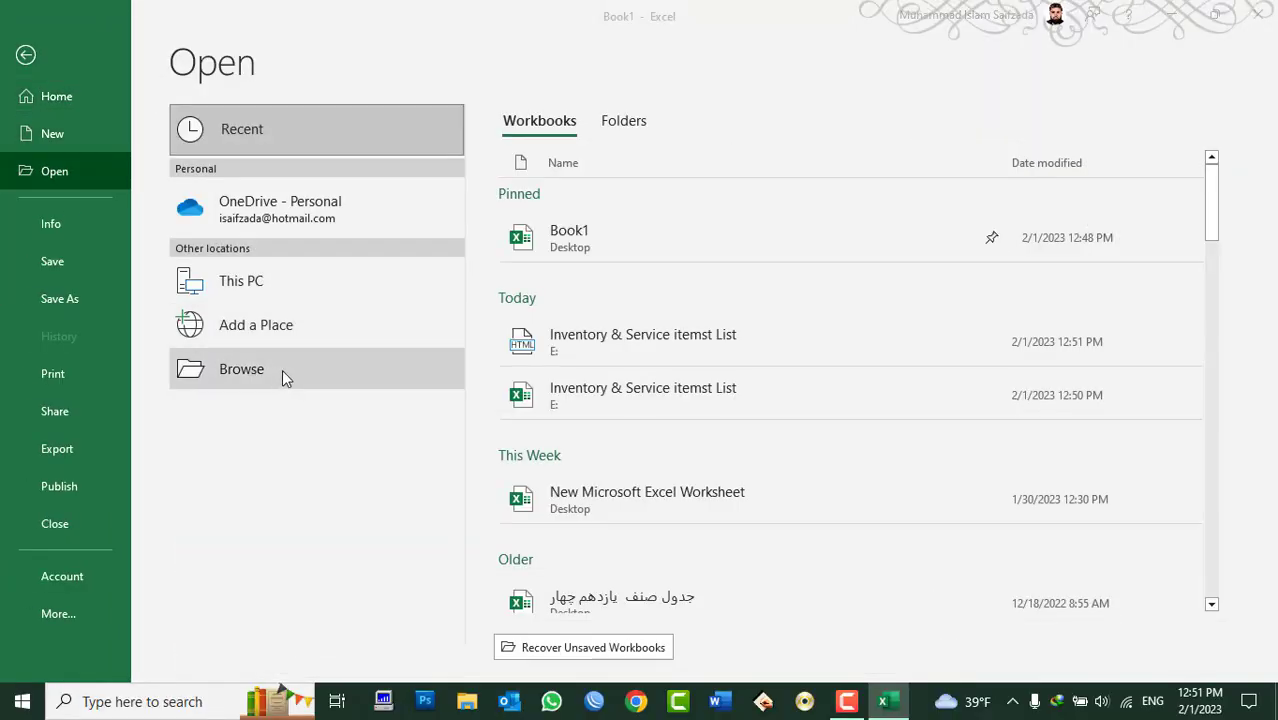
scroll(428, 290, "down", 5)
scroll(428, 290, "down", 5)
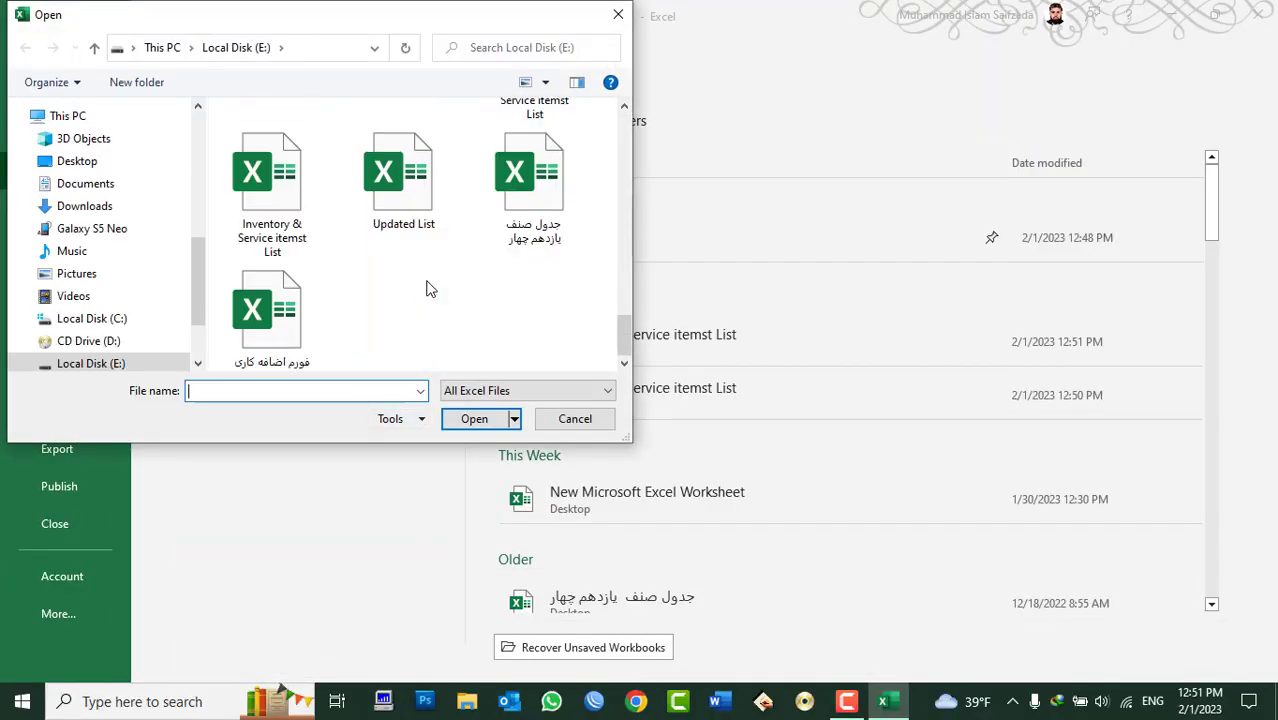
scroll(540, 285, "up", 2)
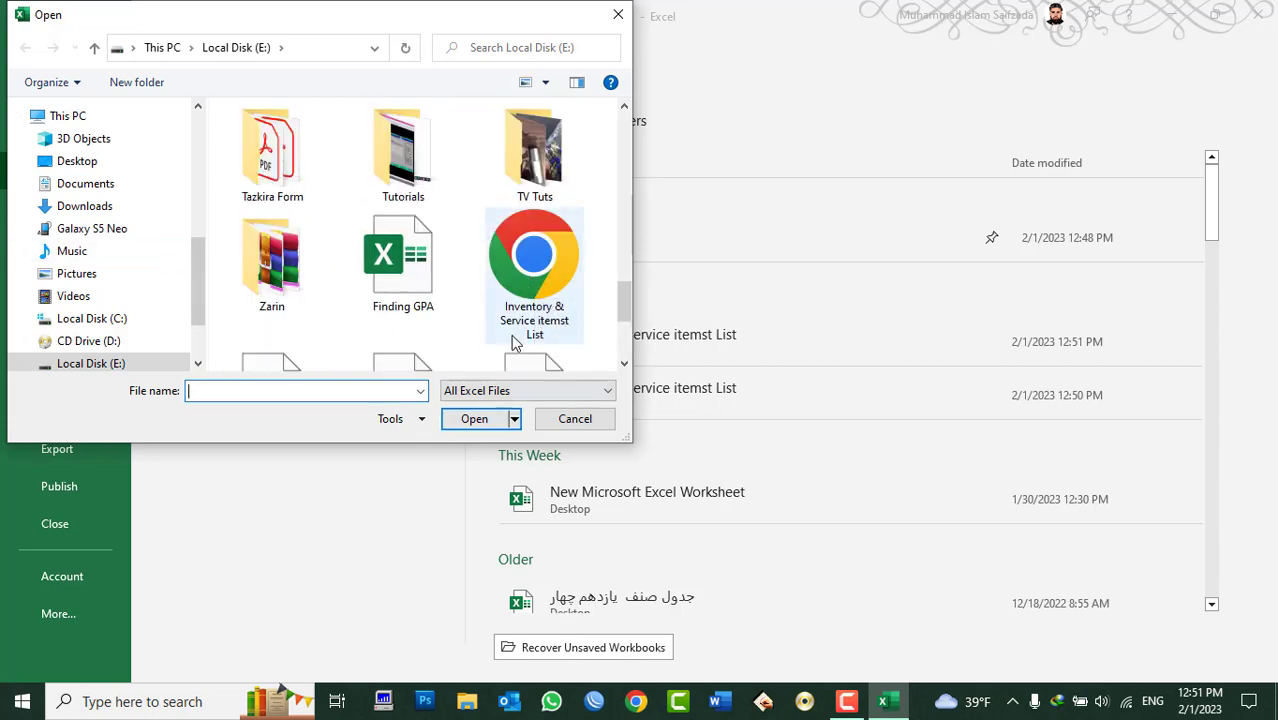
Open Inventory & Service itemst List.htm in the web browser, accepting the security warning.
left_click(542, 267)
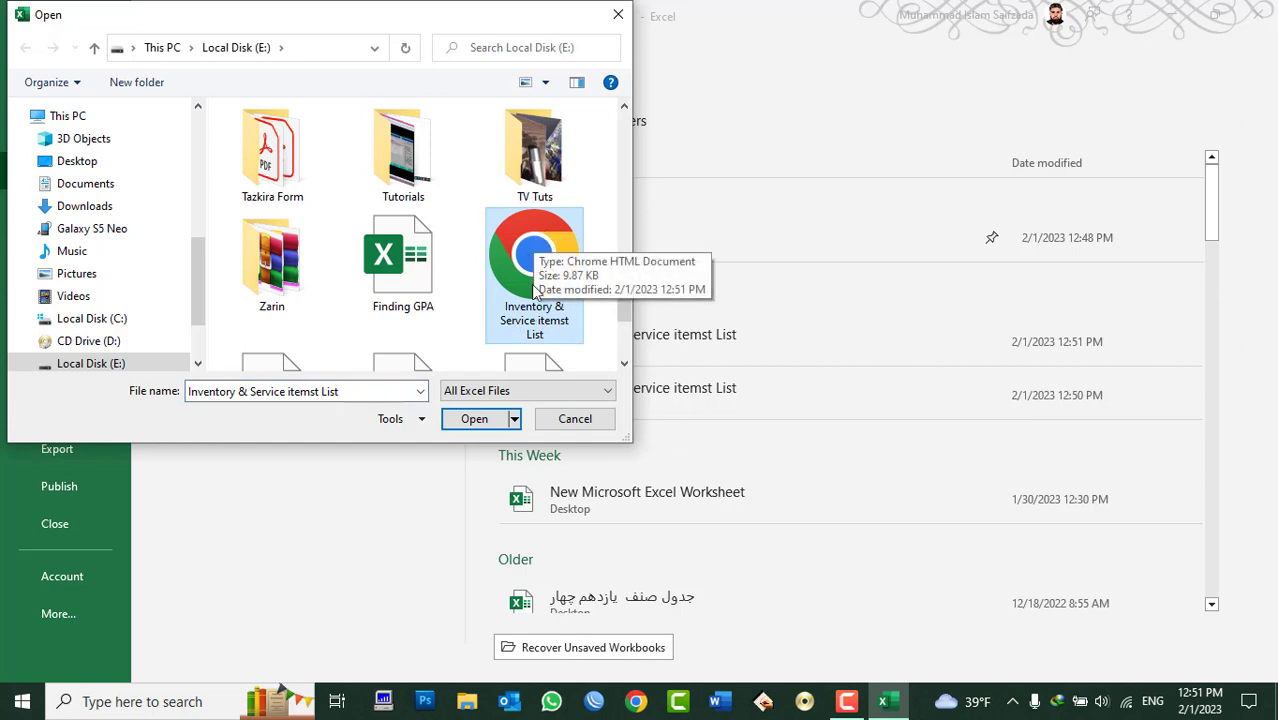
left_click(514, 419)
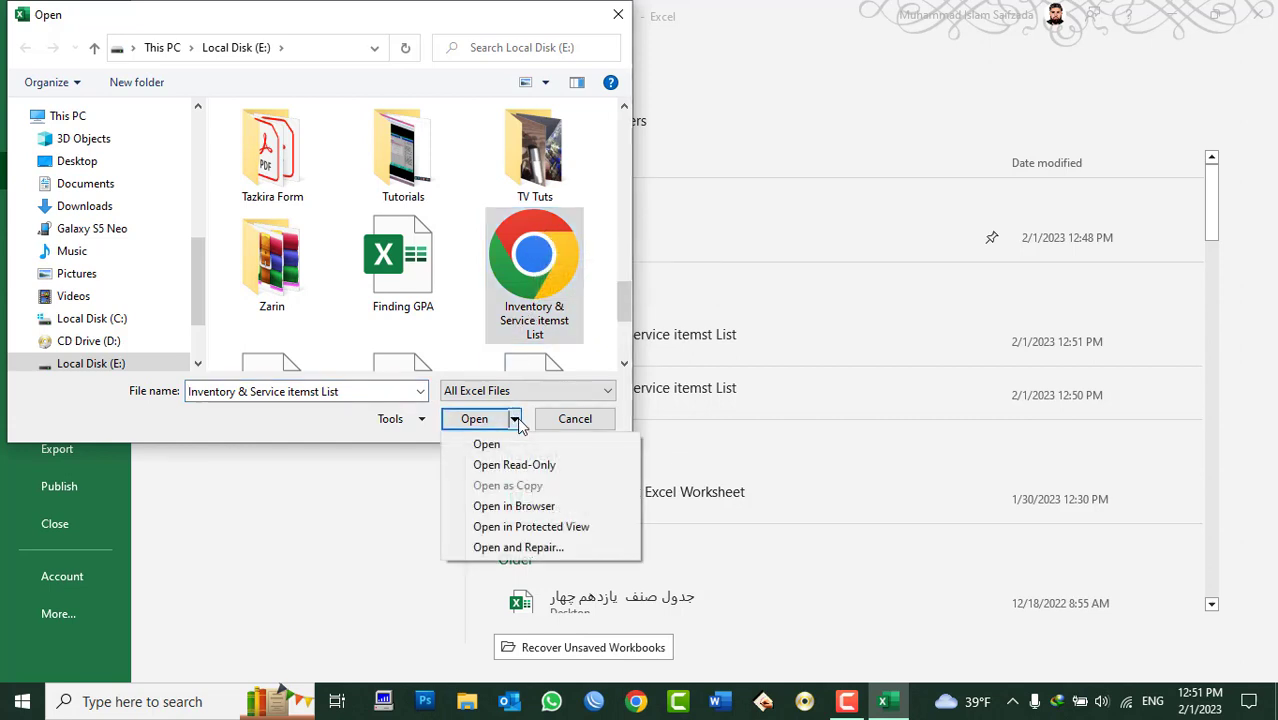
left_click(514, 506)
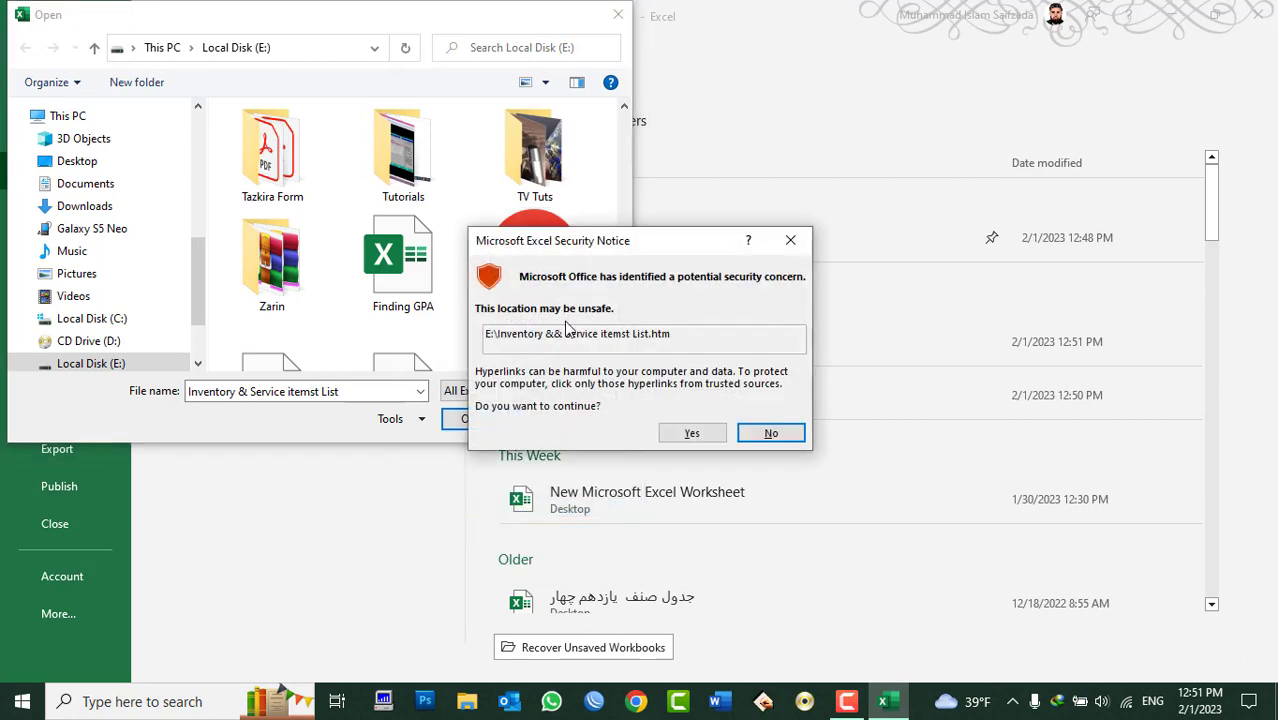
left_click(684, 431)
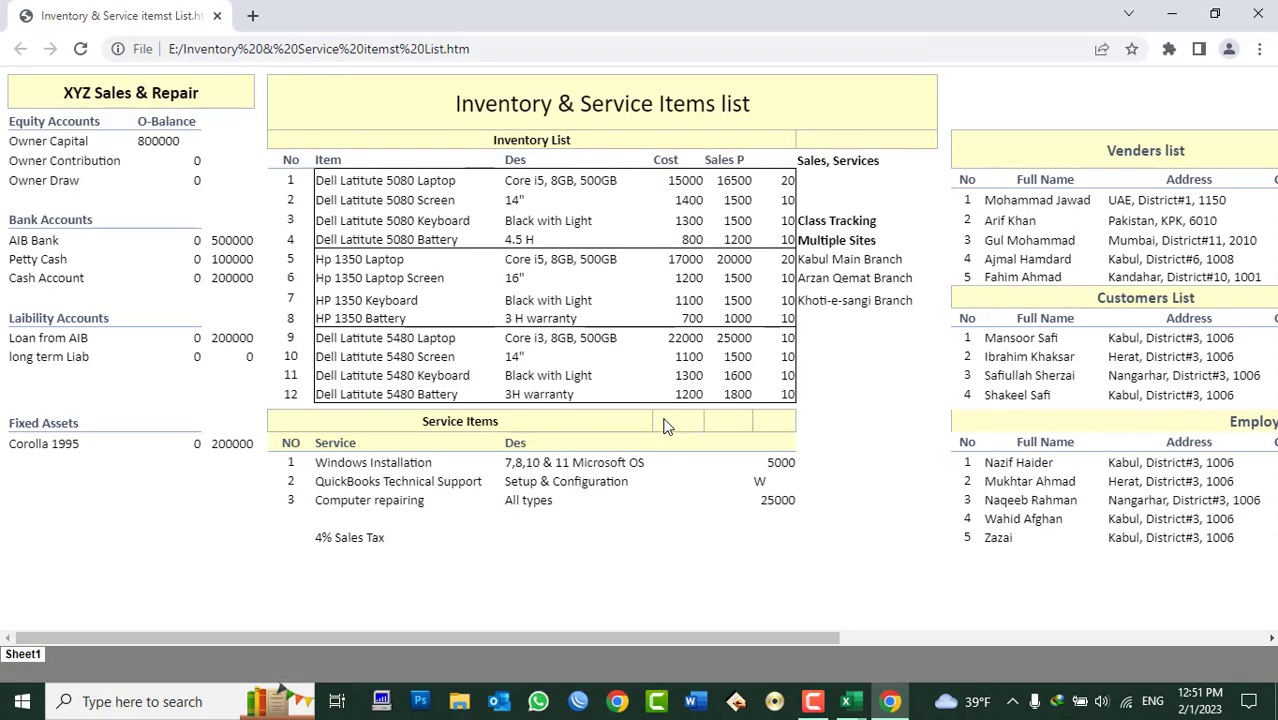
Close the browser, return to the inventory sheet, and browse for a file from File > Open.
left_click(1258, 14)
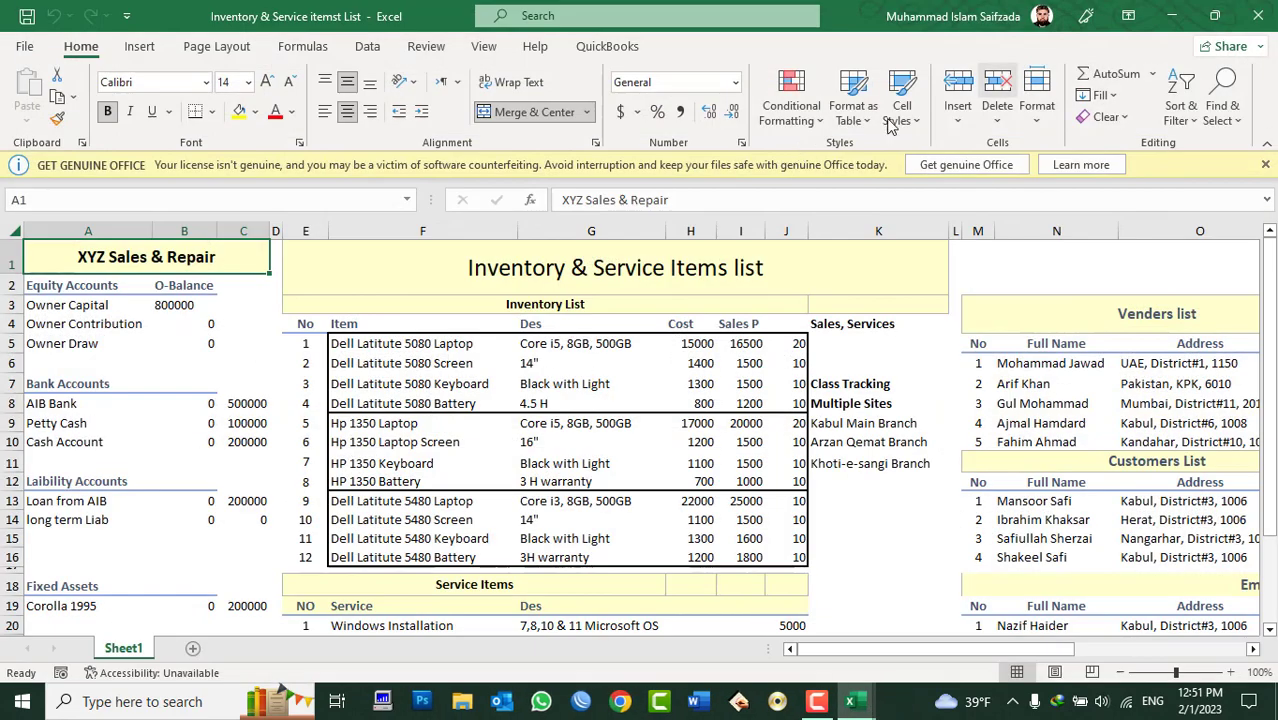
left_click(203, 343)
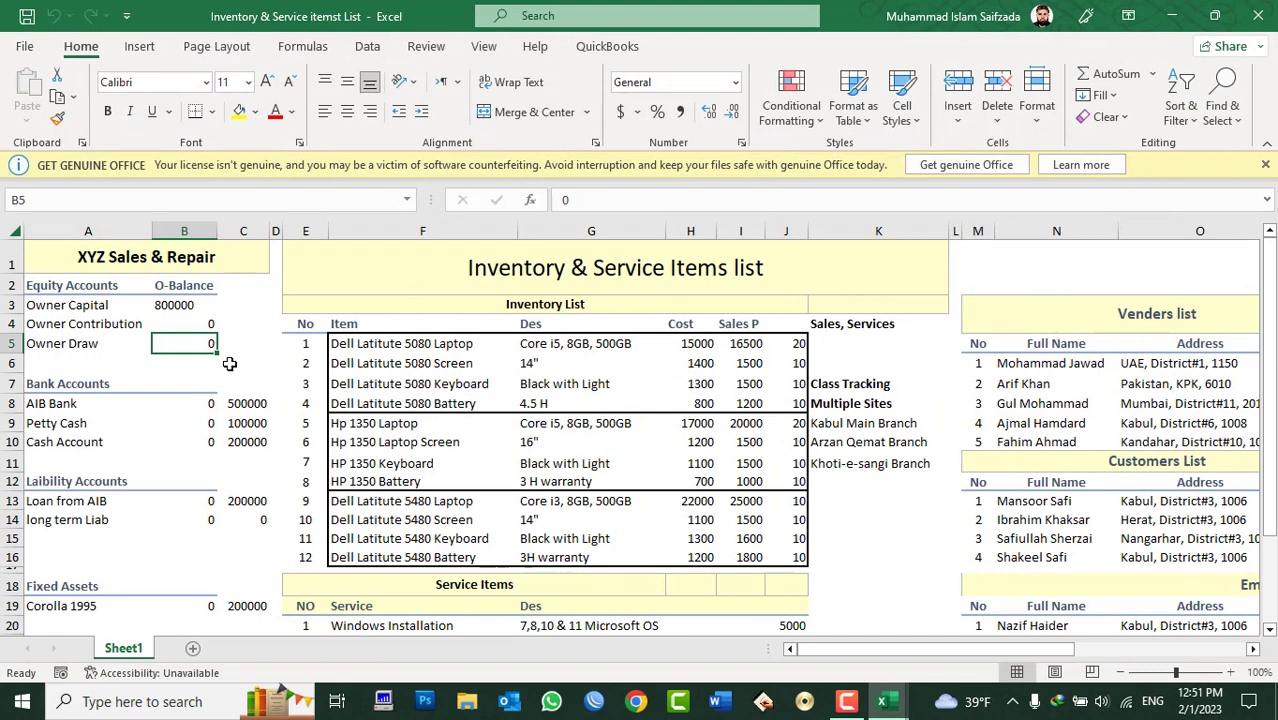
left_click(24, 46)
left_click(60, 172)
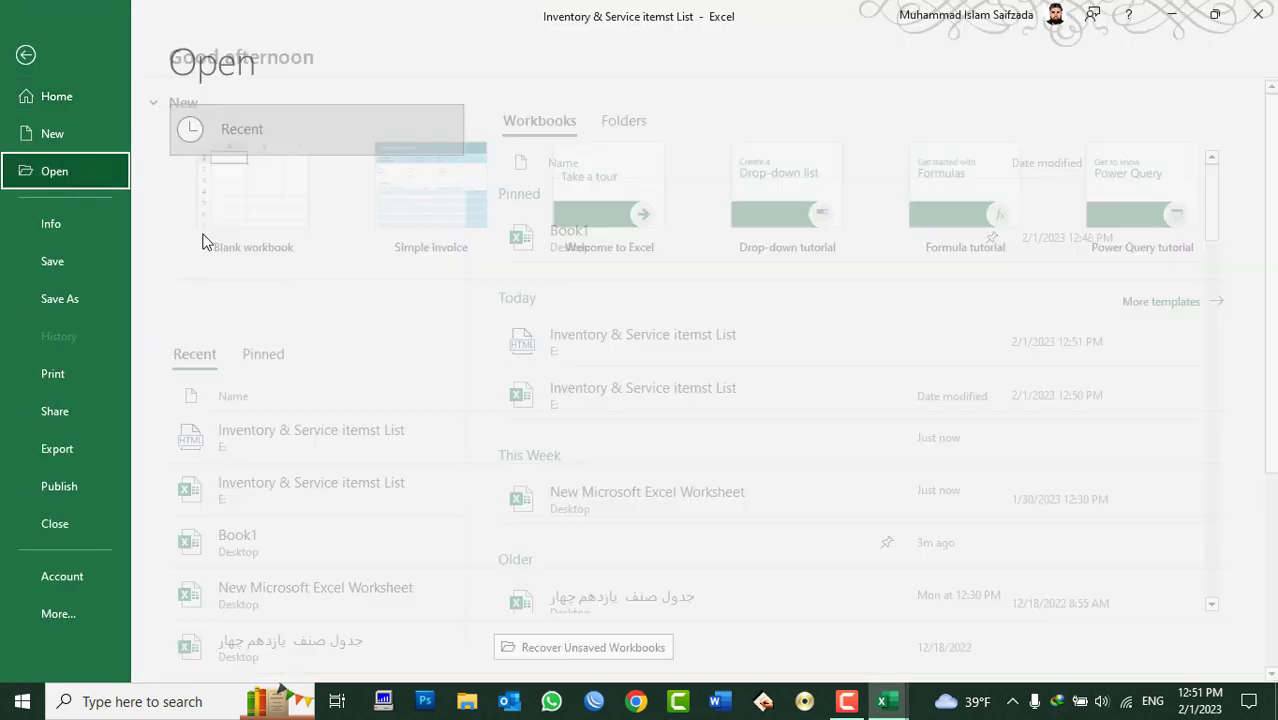
left_click(296, 381)
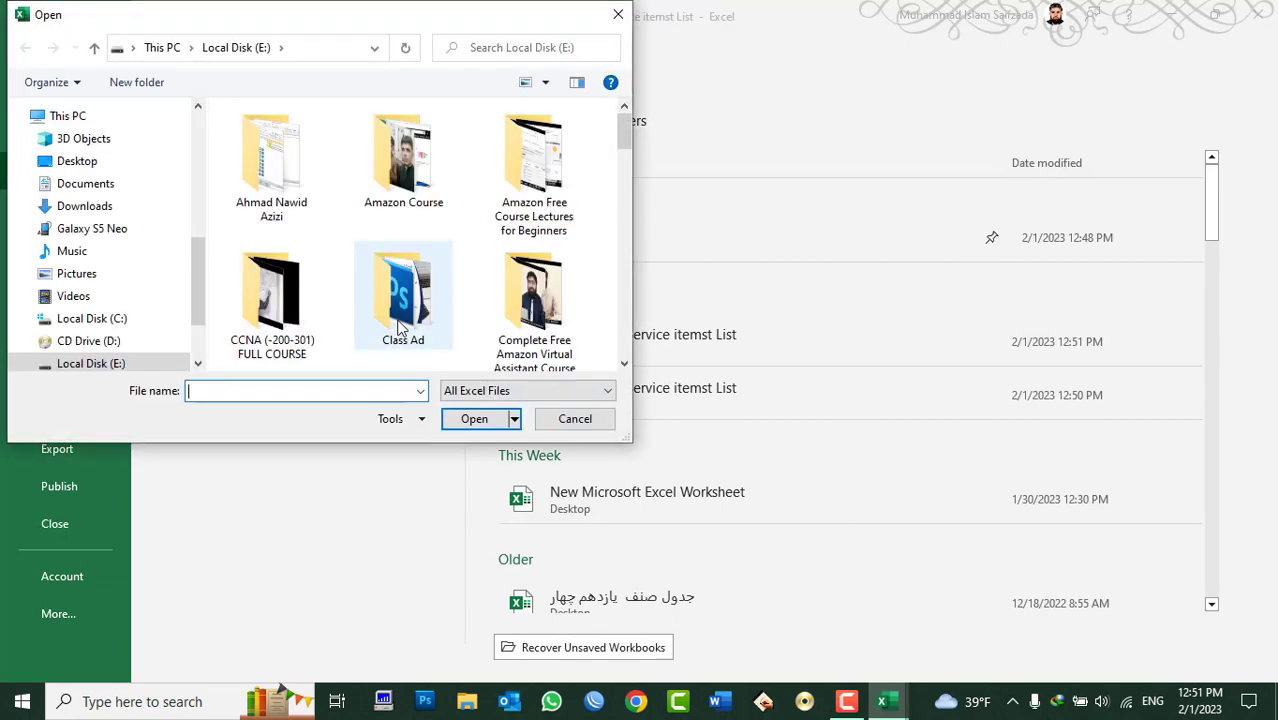
Open the Inventory & Service itemst List workbook in Protected View.
scroll(400, 328, "down", 5)
scroll(404, 328, "down", 5)
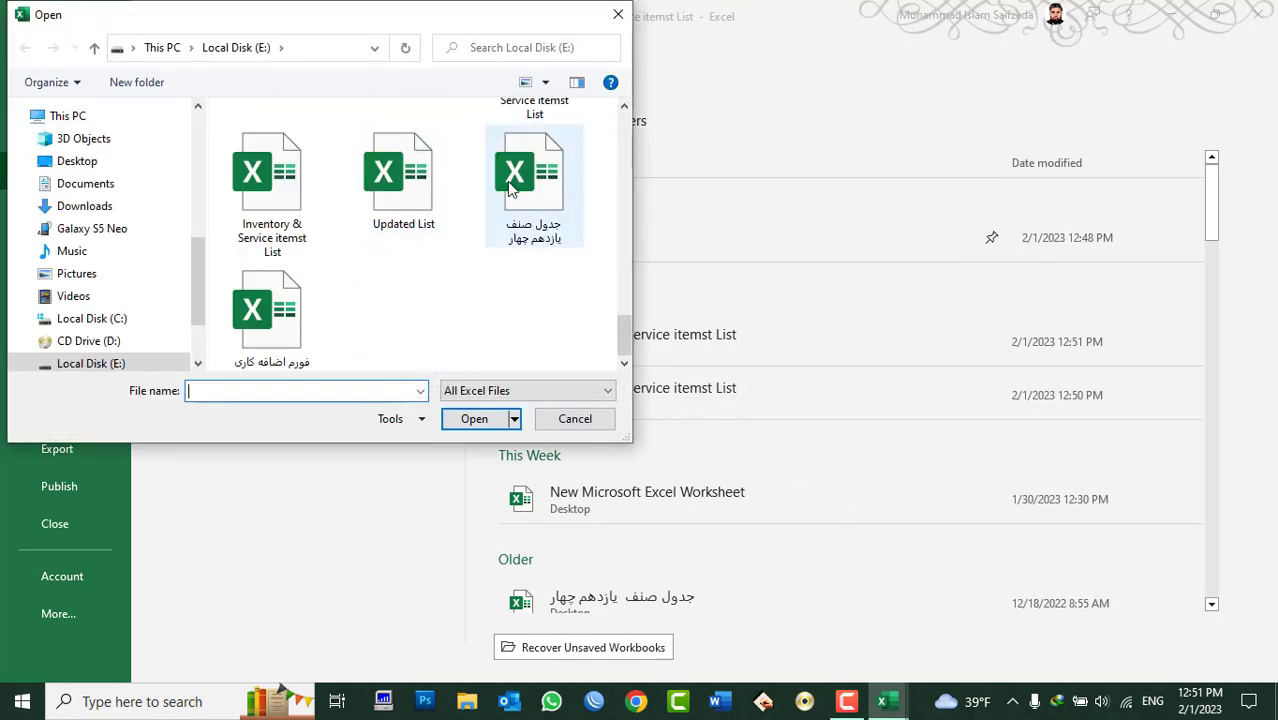
scroll(530, 210, "up", 2)
left_click(403, 160)
left_click(295, 300)
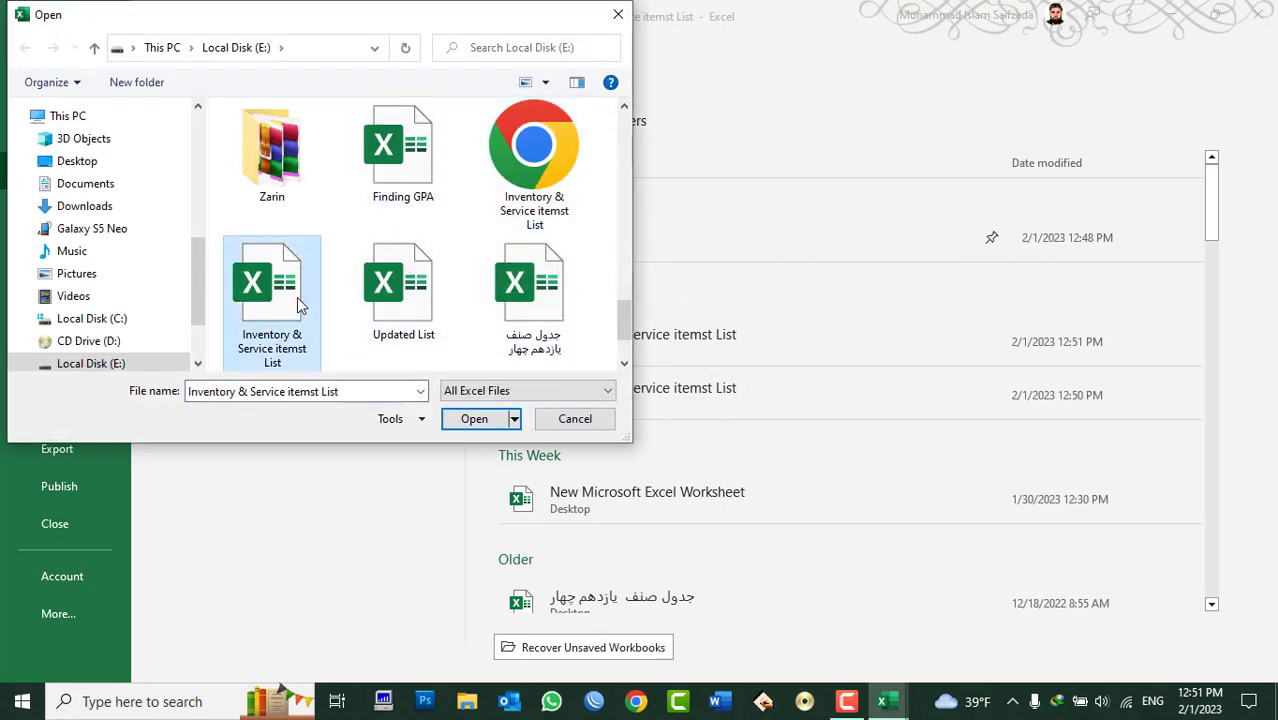
left_click(514, 419)
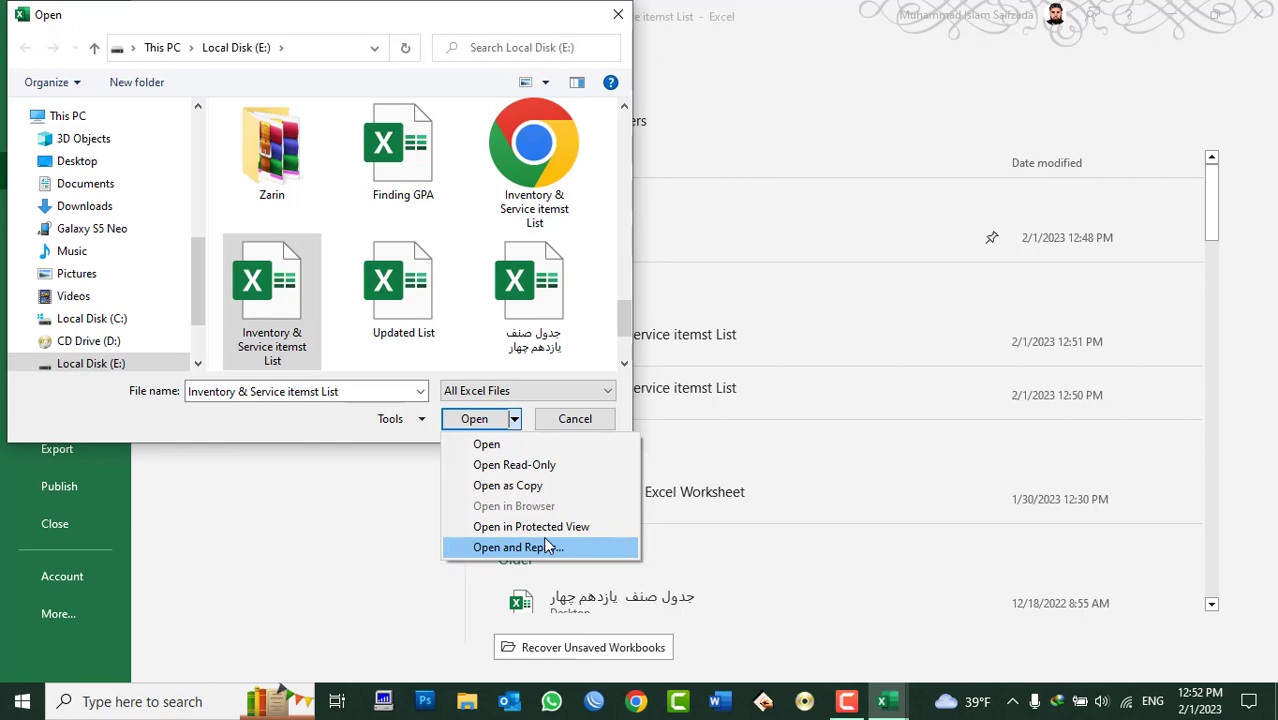
left_click(531, 527)
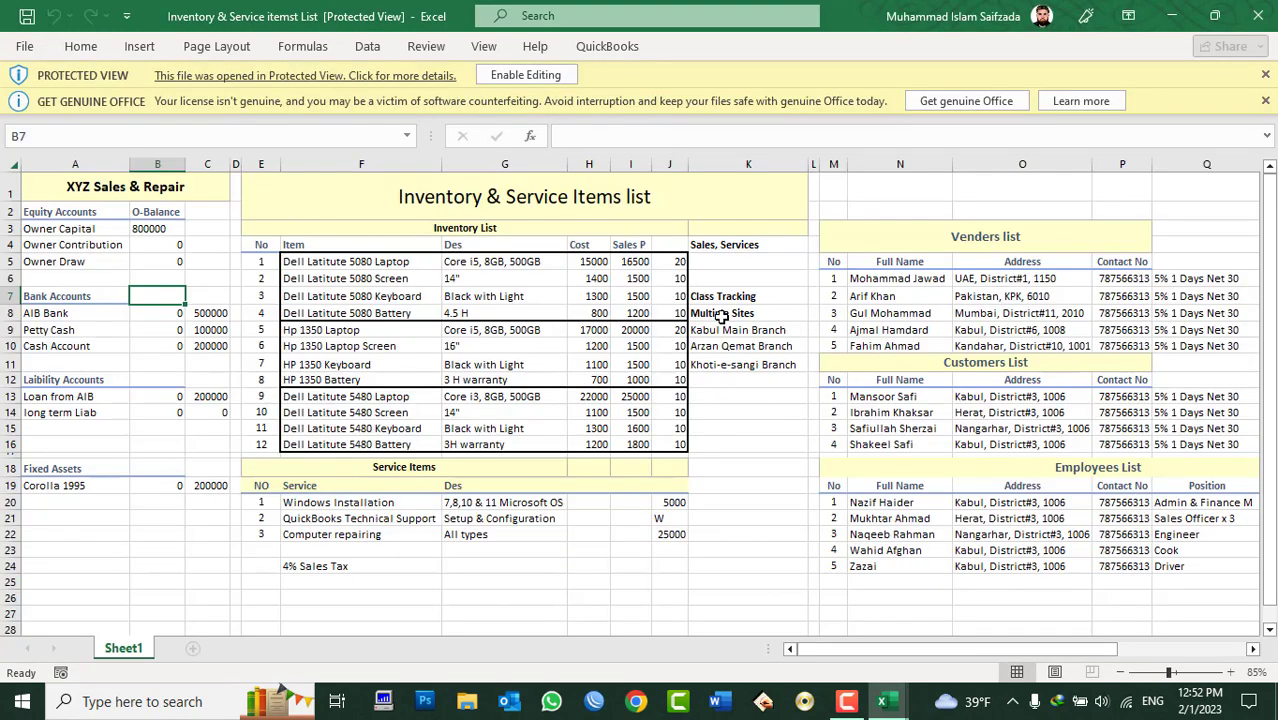
Check cells in column K, then enable editing on the protected workbook.
left_click(736, 313)
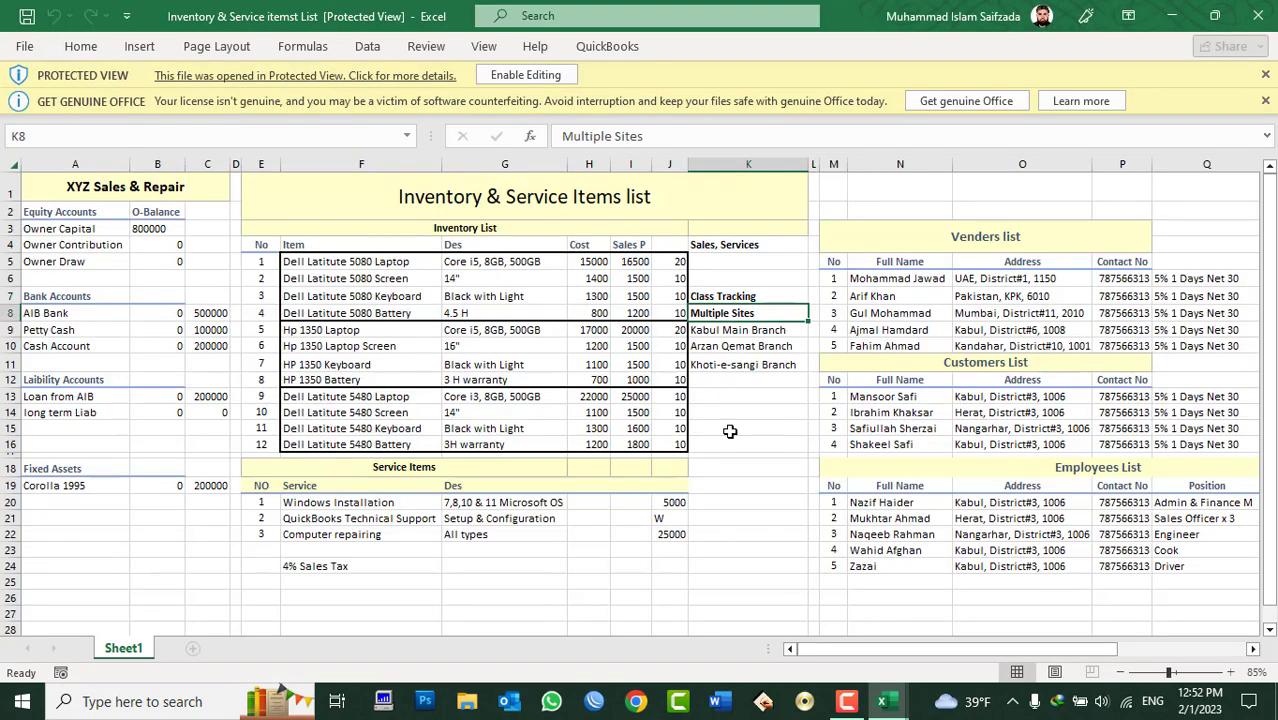
scroll(712, 520, "down", 12)
scroll(714, 522, "up", 12)
left_click(747, 457)
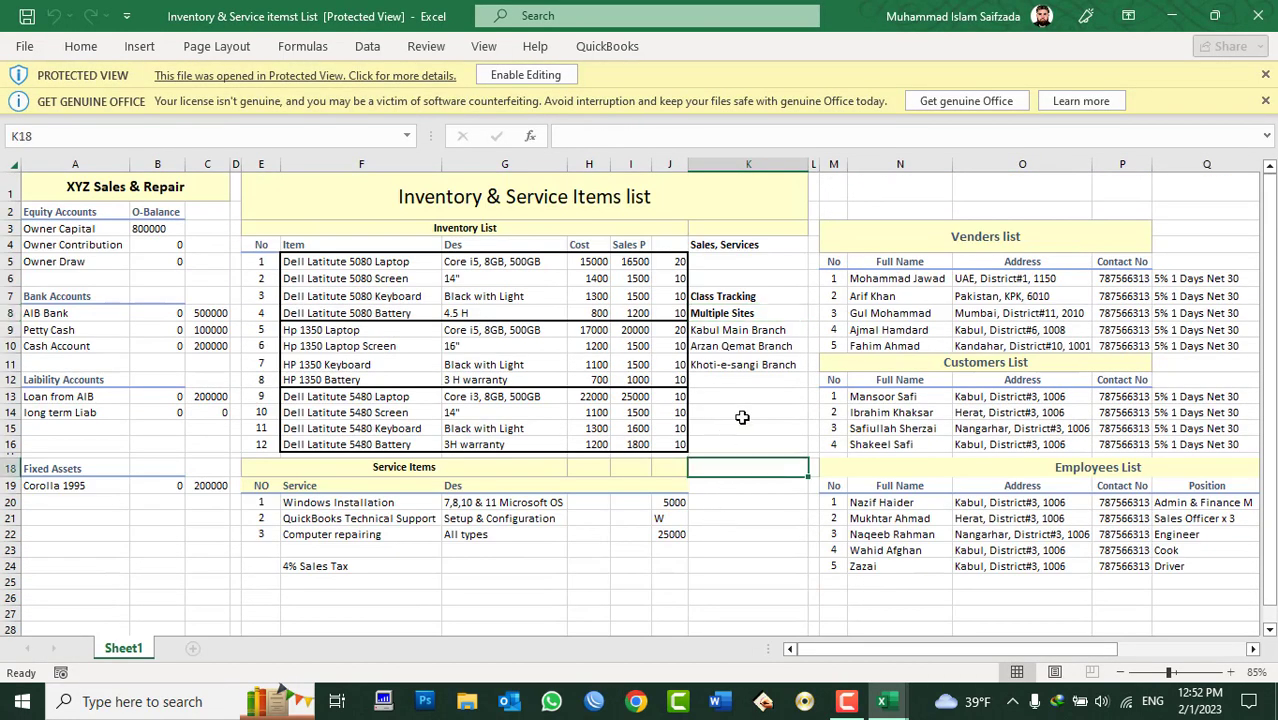
left_click(746, 414)
left_click(750, 327)
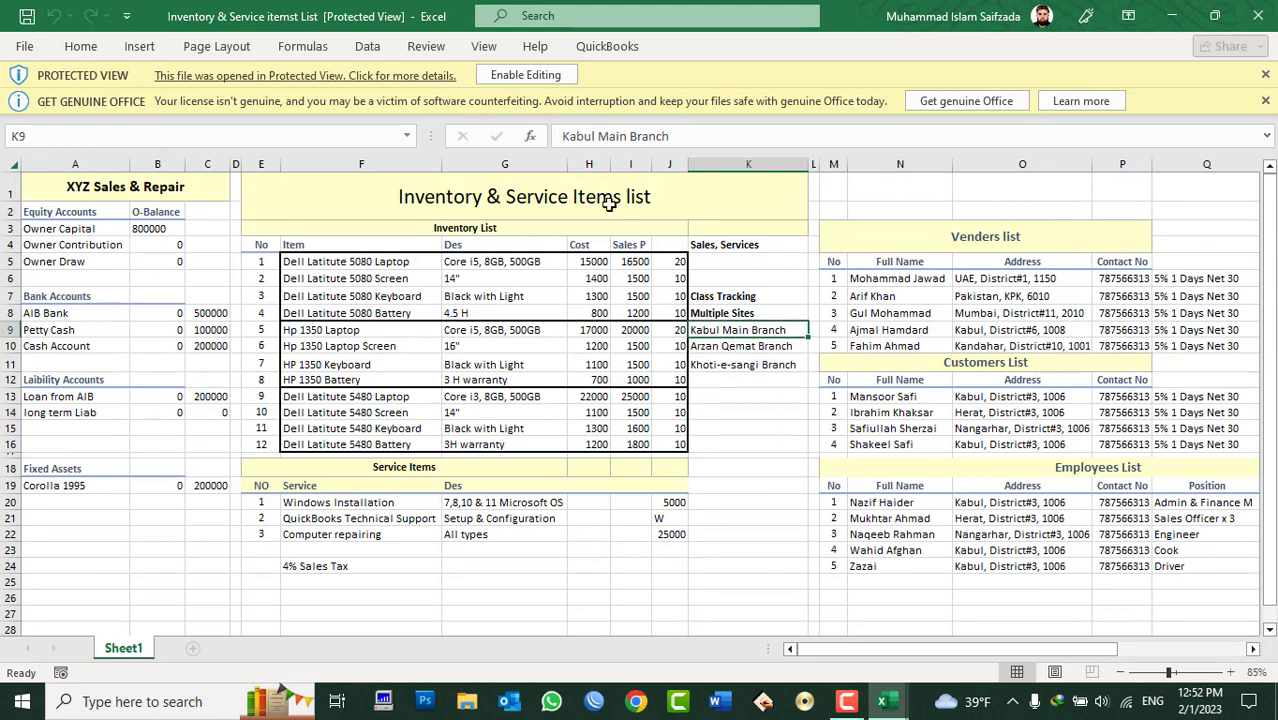
left_click(518, 80)
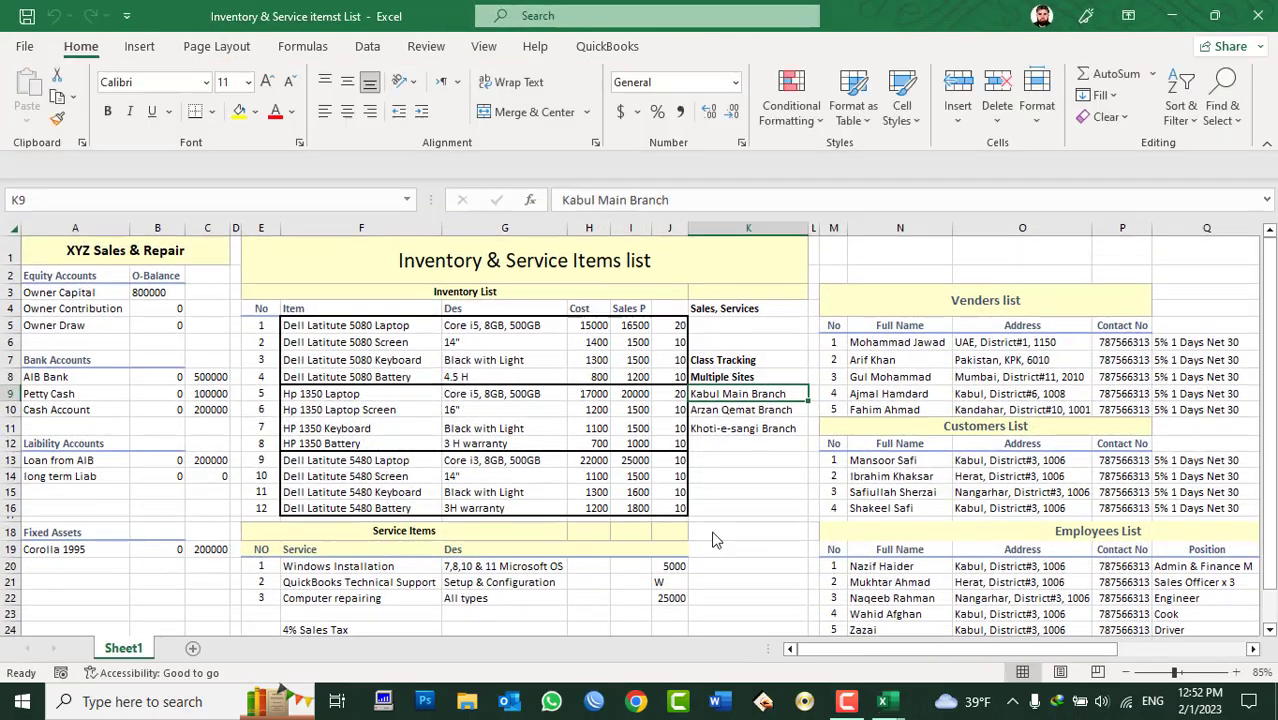
Select cells in column K, then bring up the File Home page with recent workbooks.
left_click(757, 596)
left_click(742, 479)
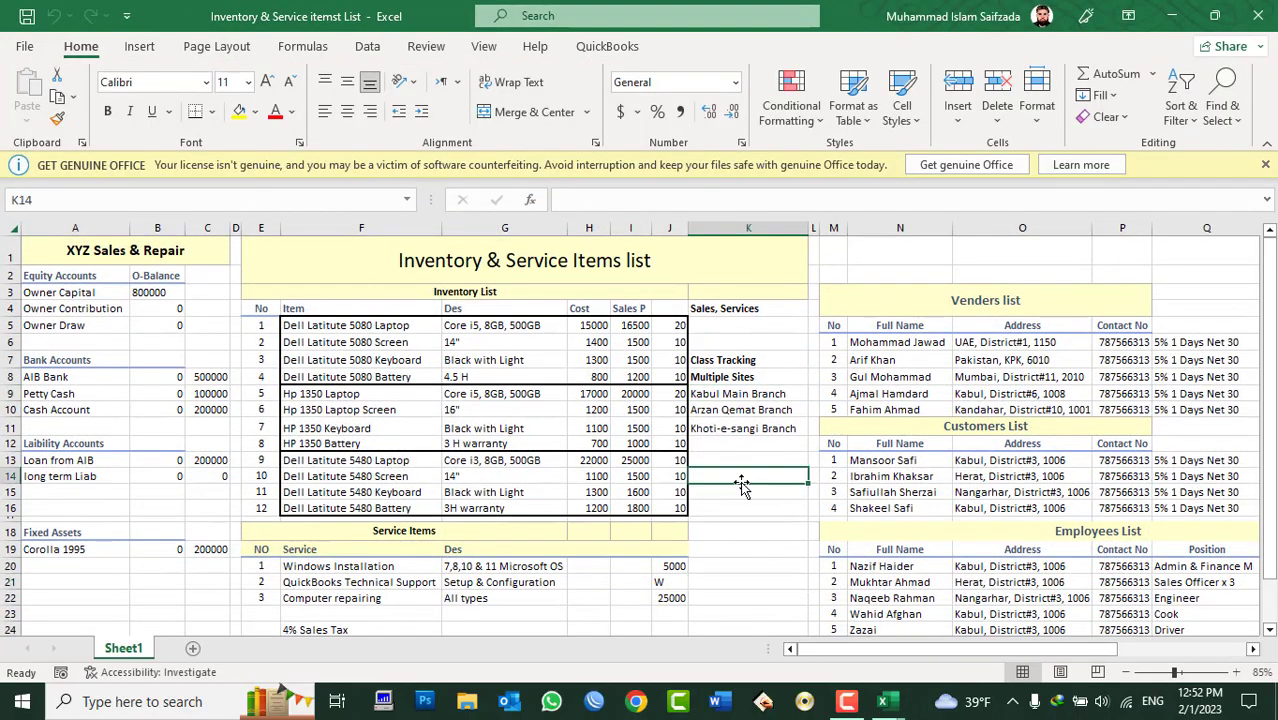
left_click(28, 46)
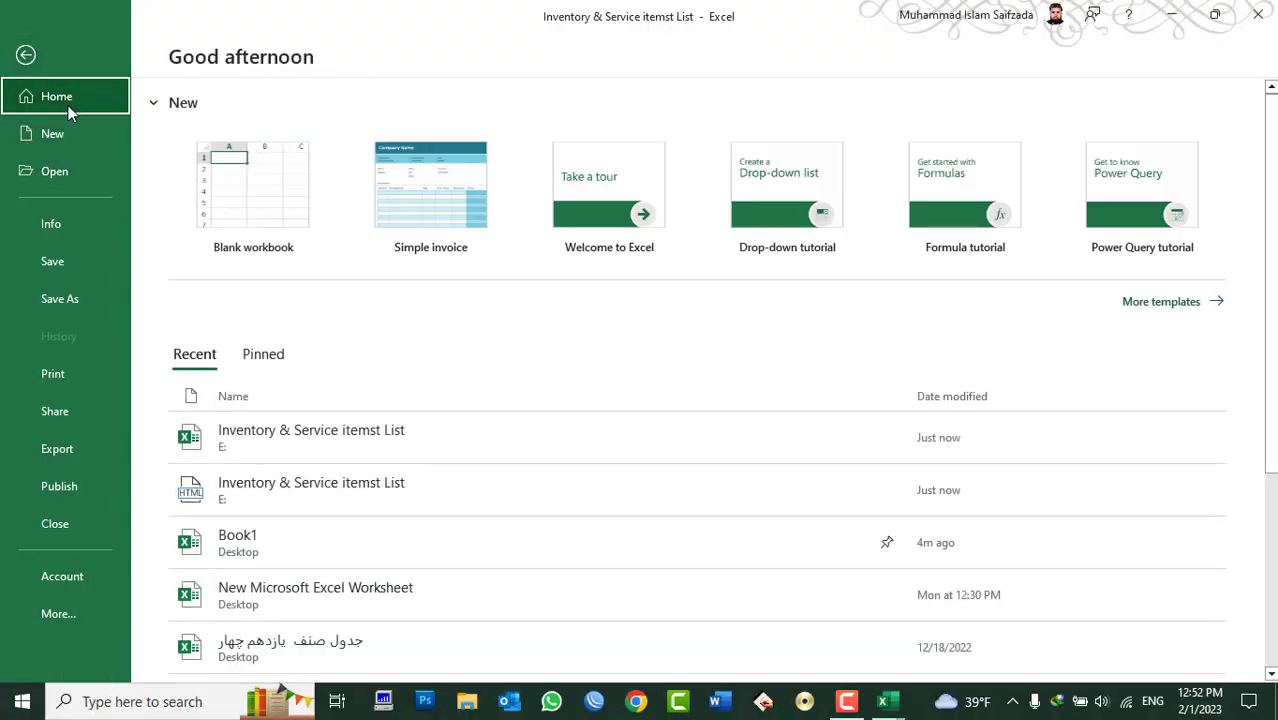
Return to the sheet and create a new blank Book2 workbook with Ctrl+N.
left_click(27, 55)
left_click(746, 548)
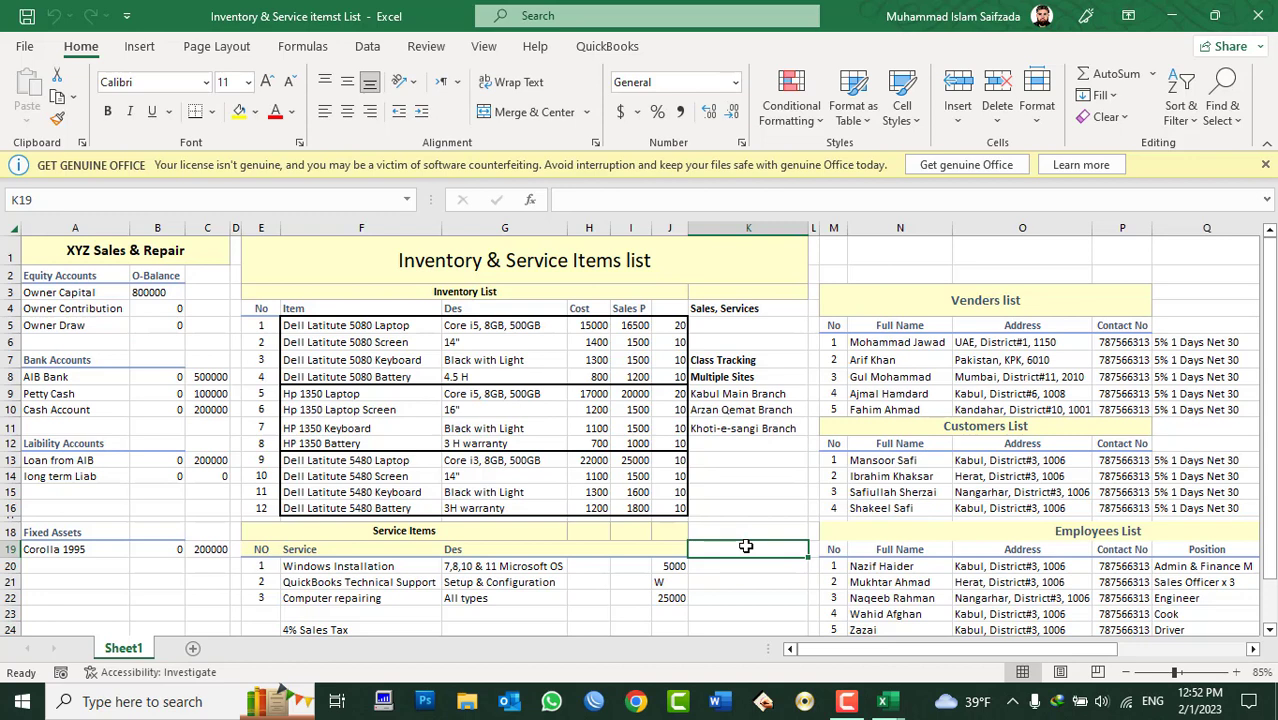
key("ctrl+n")
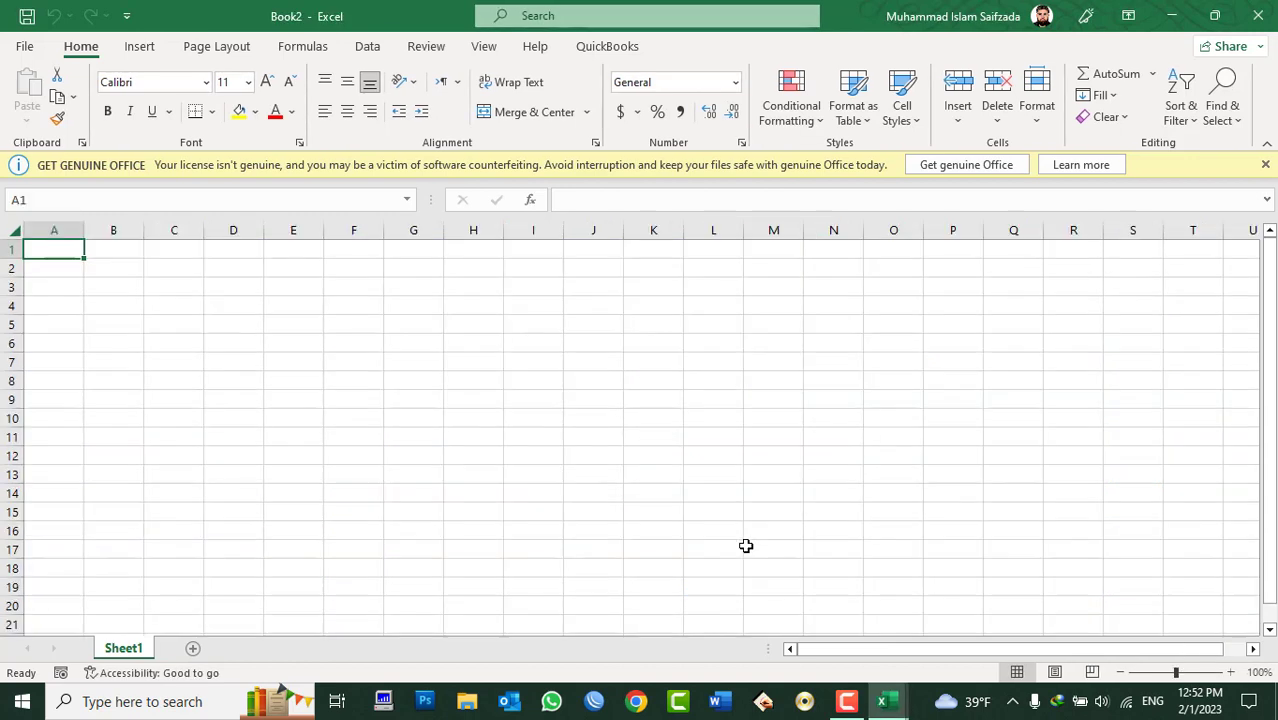
left_click(381, 324)
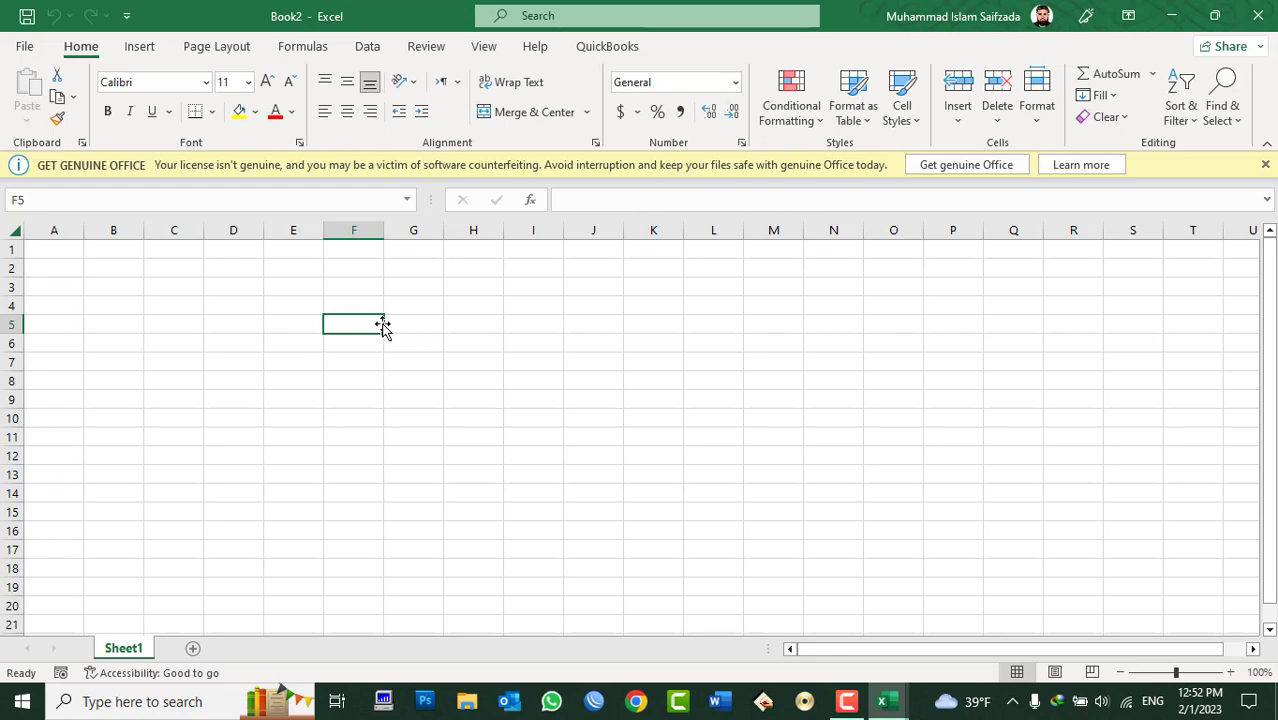
Leave the Ctrl+O Open page and minimize Book2 to show the inventory workbook.
key("ctrl+o")
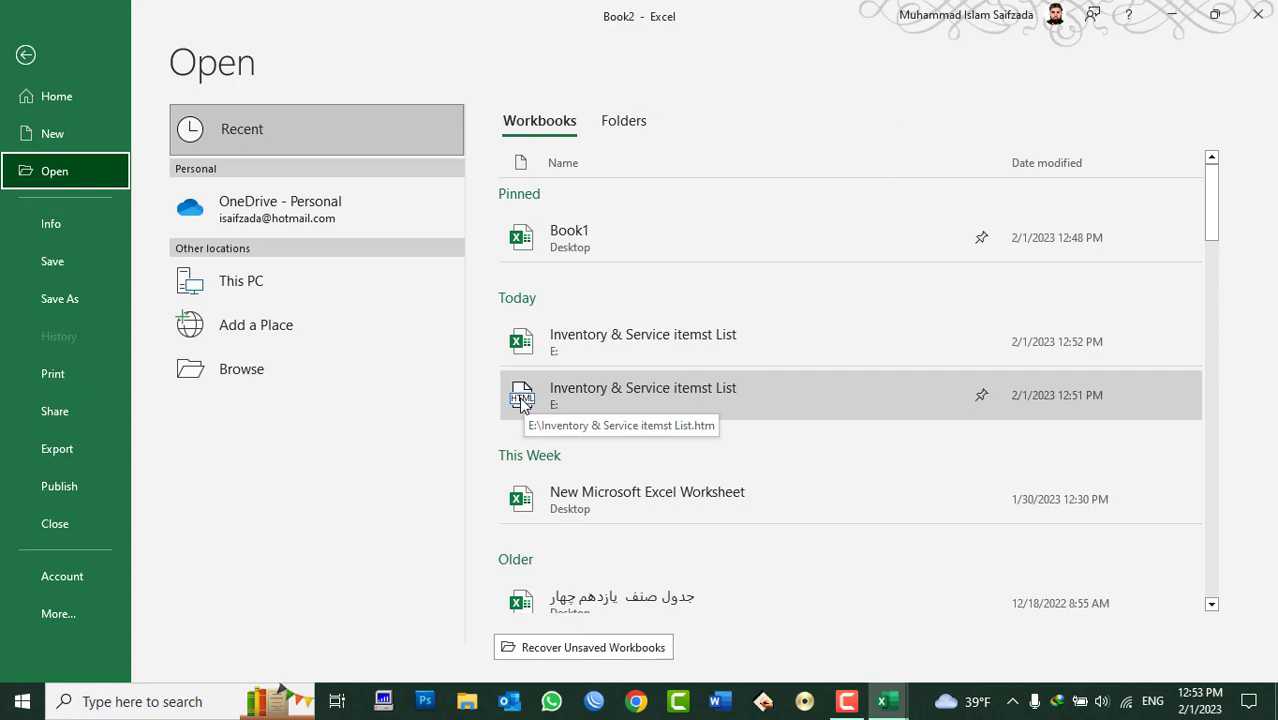
left_click(26, 54)
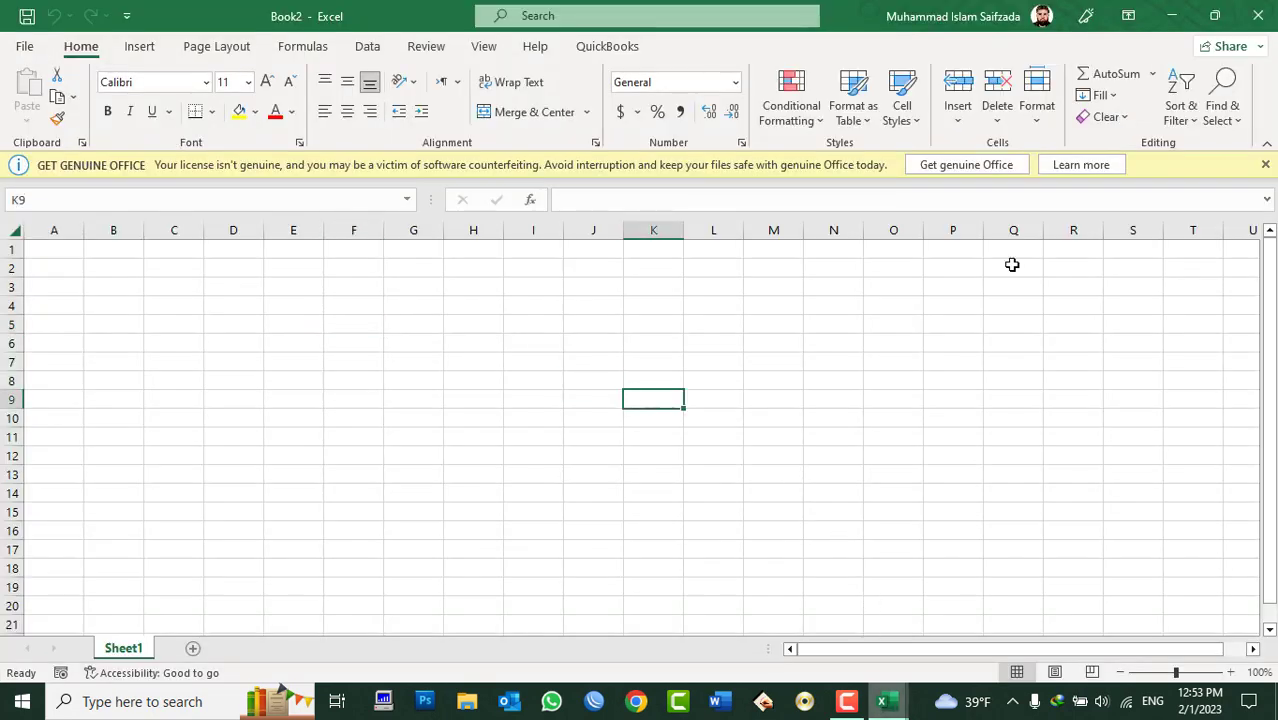
left_click(1173, 17)
left_click(1173, 17)
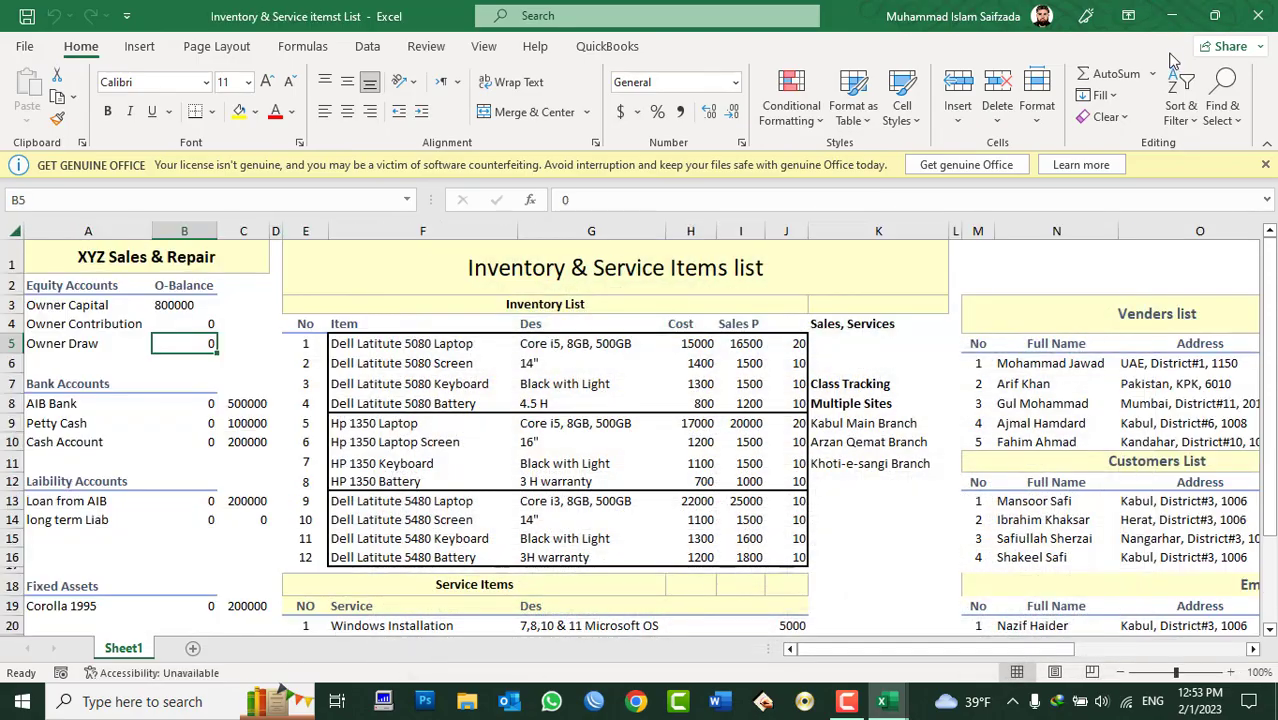